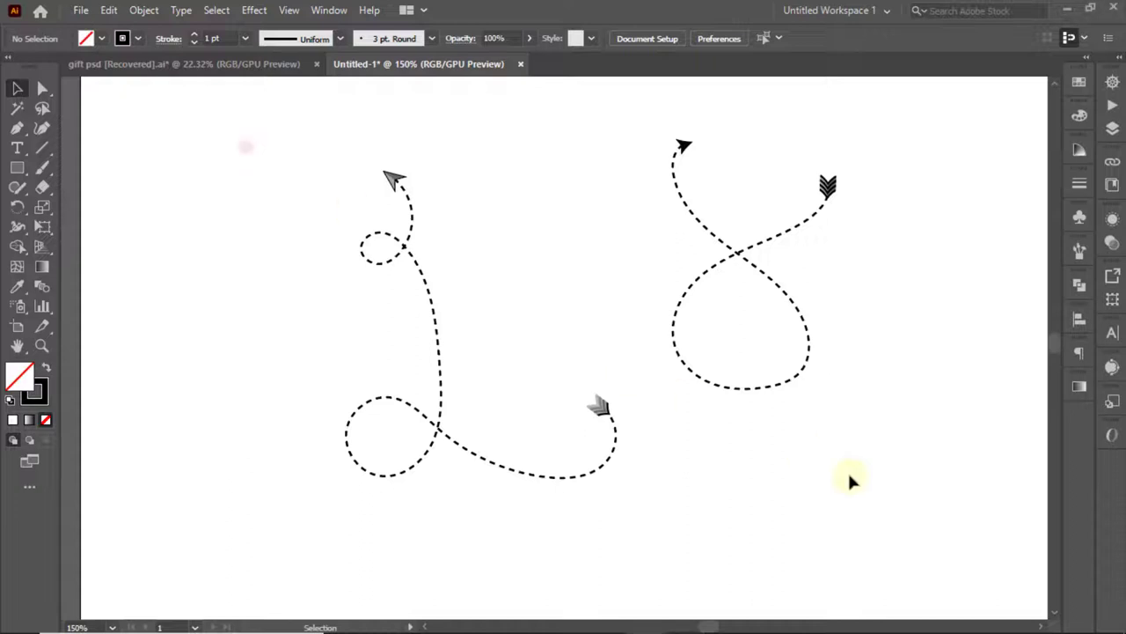
Select and delete the right dashed arrow, then the remaining left one
left_click(744, 249)
key("Delete")
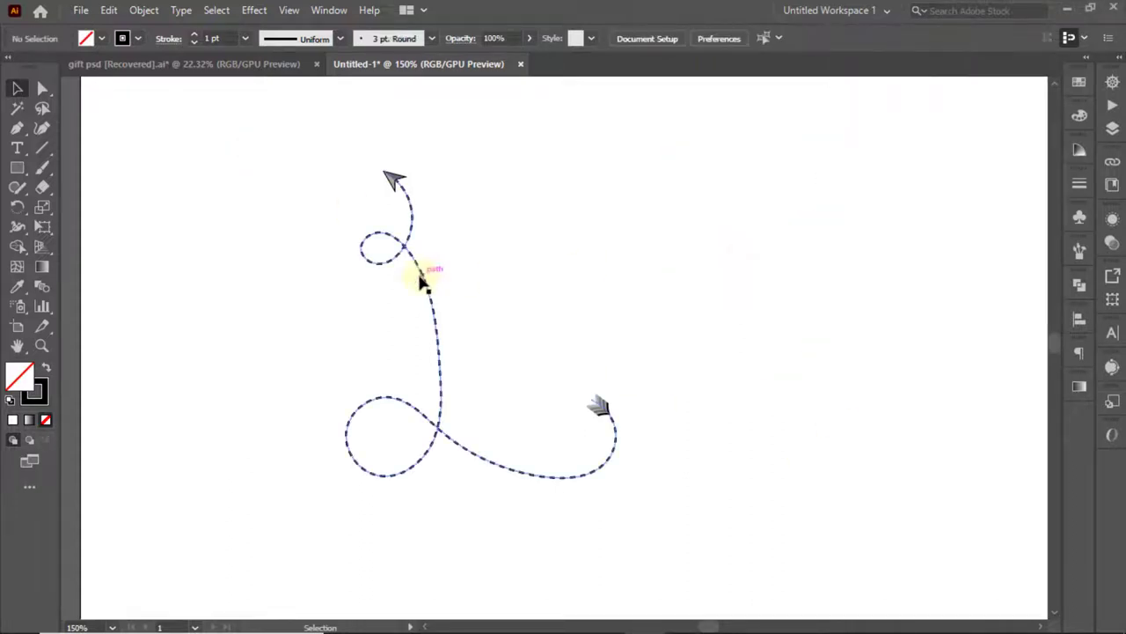
left_click(421, 280)
key("Delete")
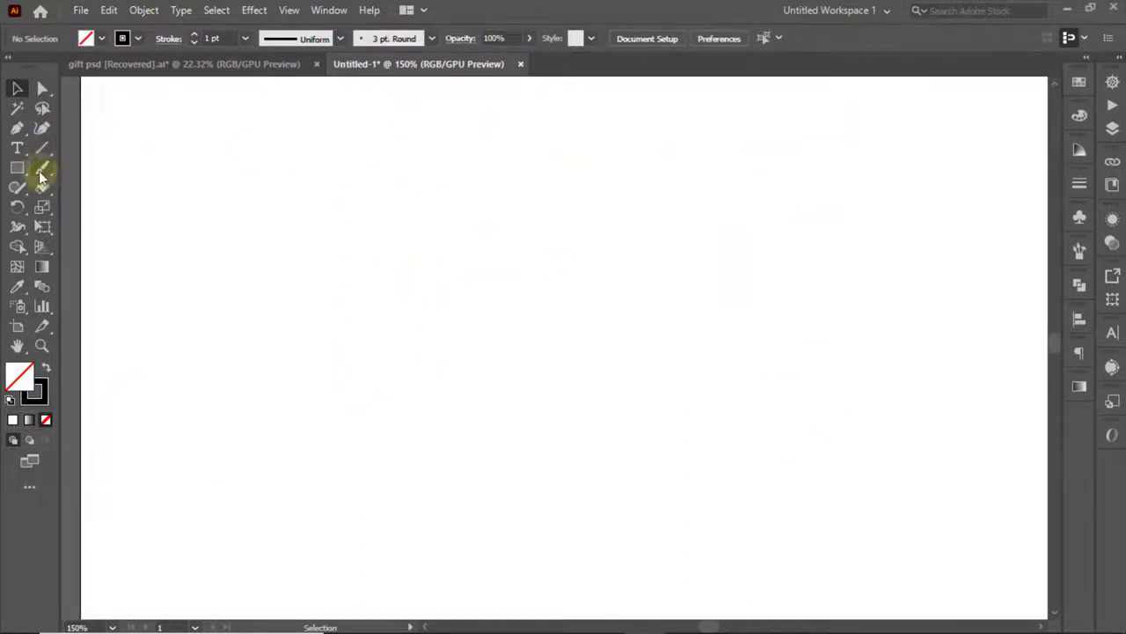
With default Paintbrush options, draw a curly two-loop stroke near the top centre and select it
left_click(39, 172)
double_click(39, 174)
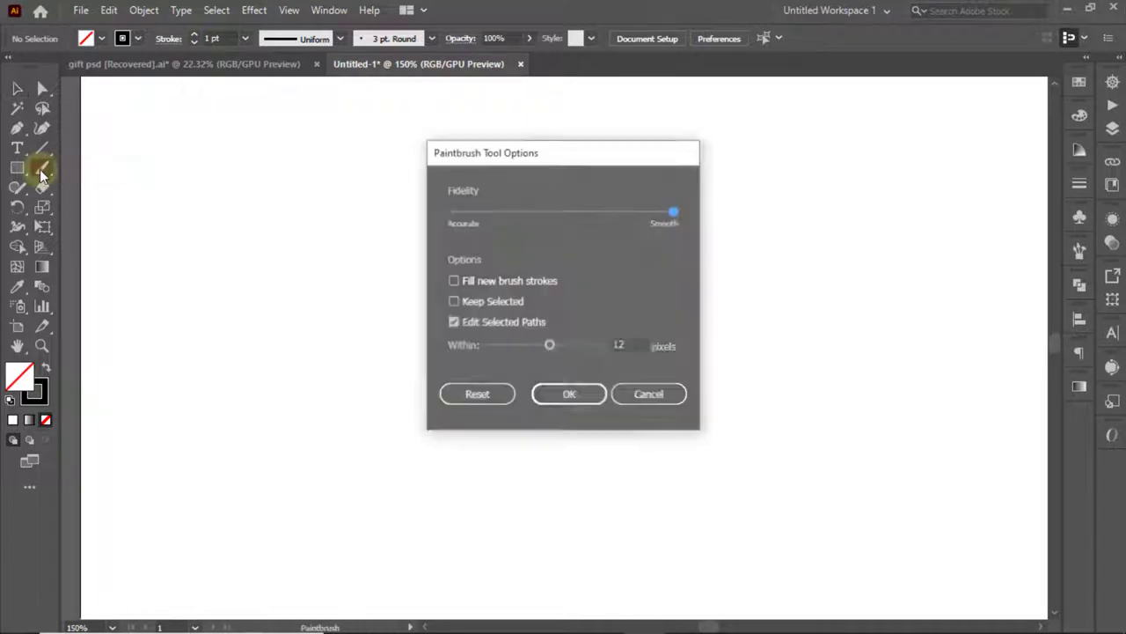
left_click(562, 400)
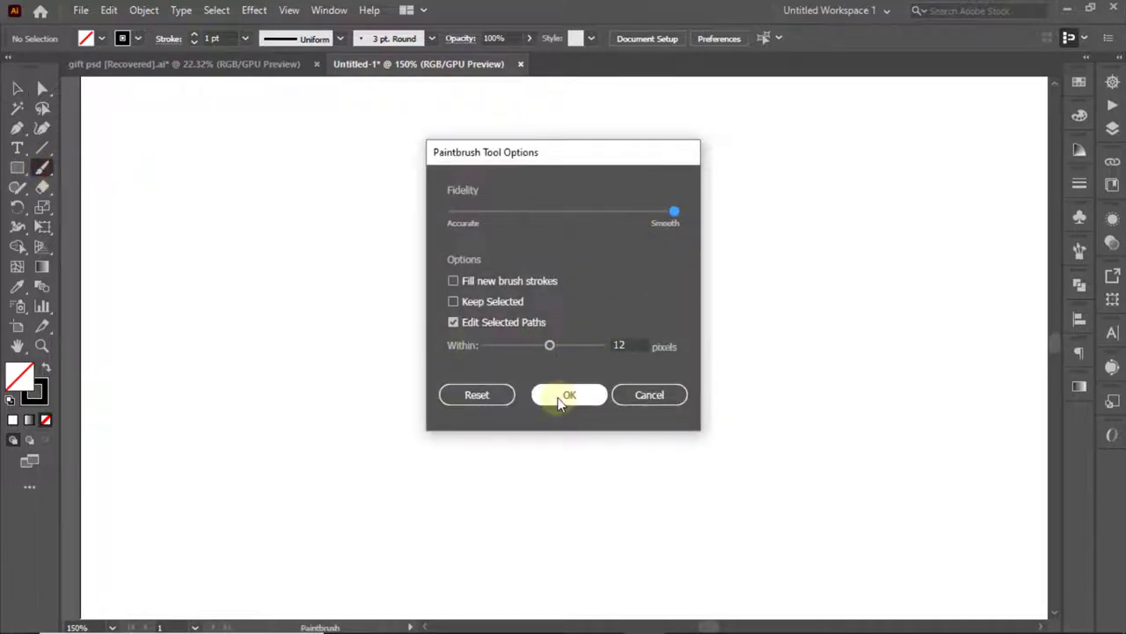
left_click(562, 398)
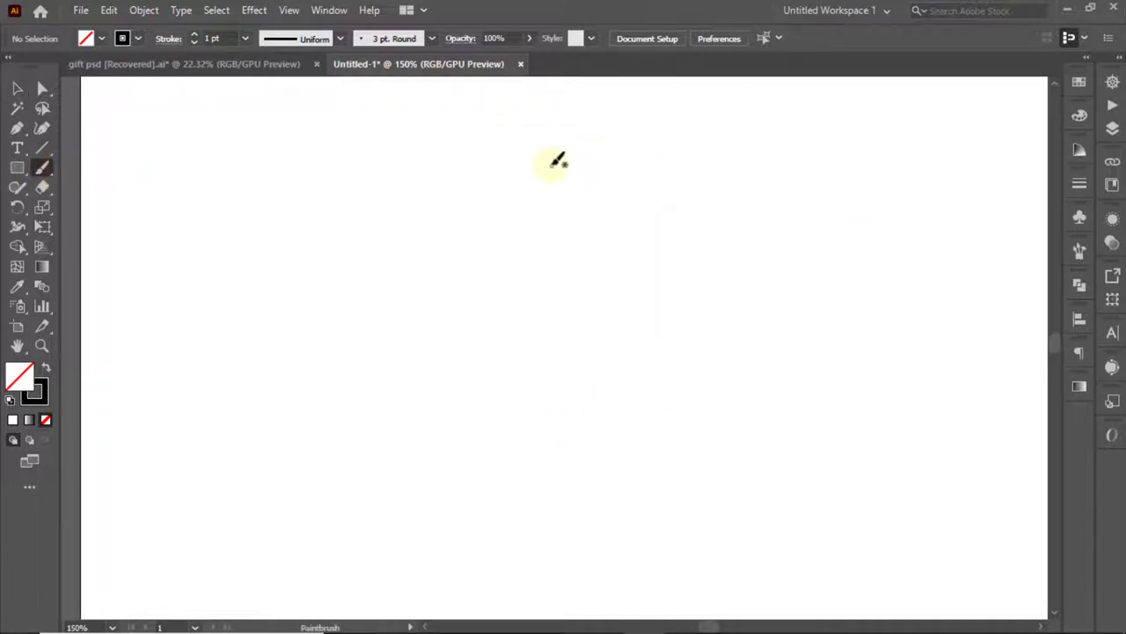
left_click_drag(413, 380, 356, 339)
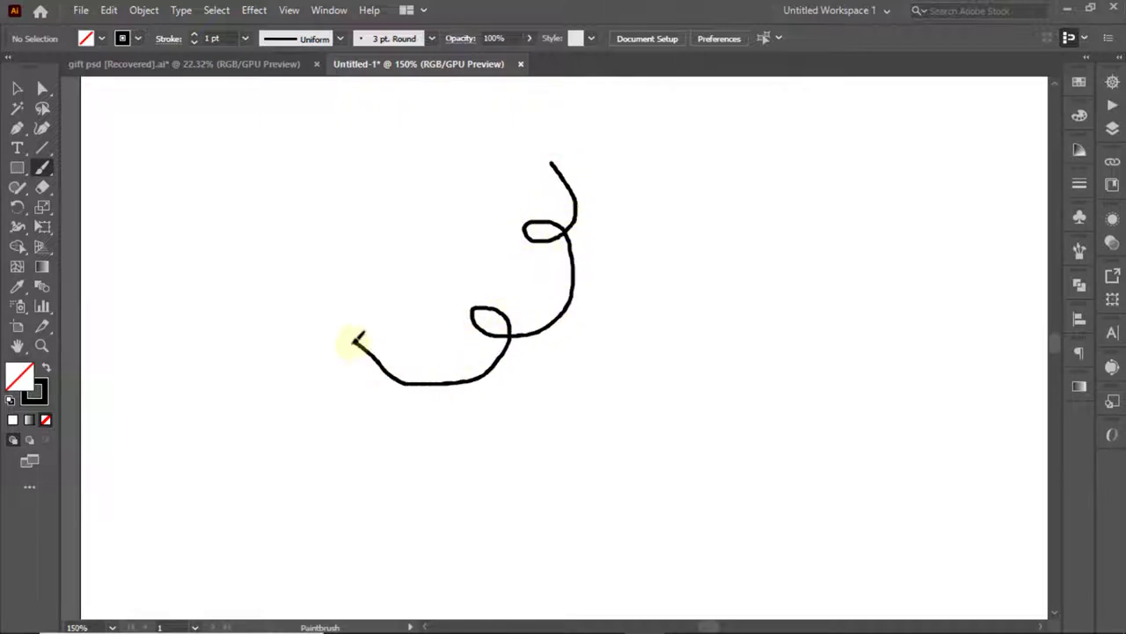
left_click(16, 88)
left_click_drag(325, 209, 440, 344)
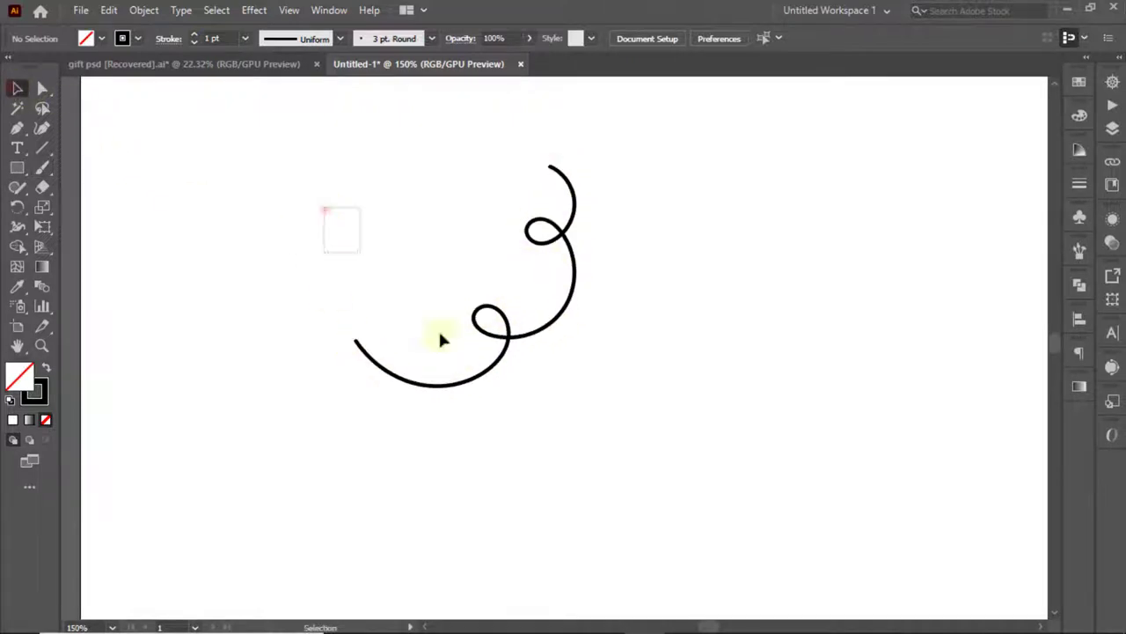
Apply the Basic brush to the curly stroke and reselect it
left_click(1080, 251)
left_click(979, 302)
left_click(662, 186)
left_click_drag(631, 399, 613, 370)
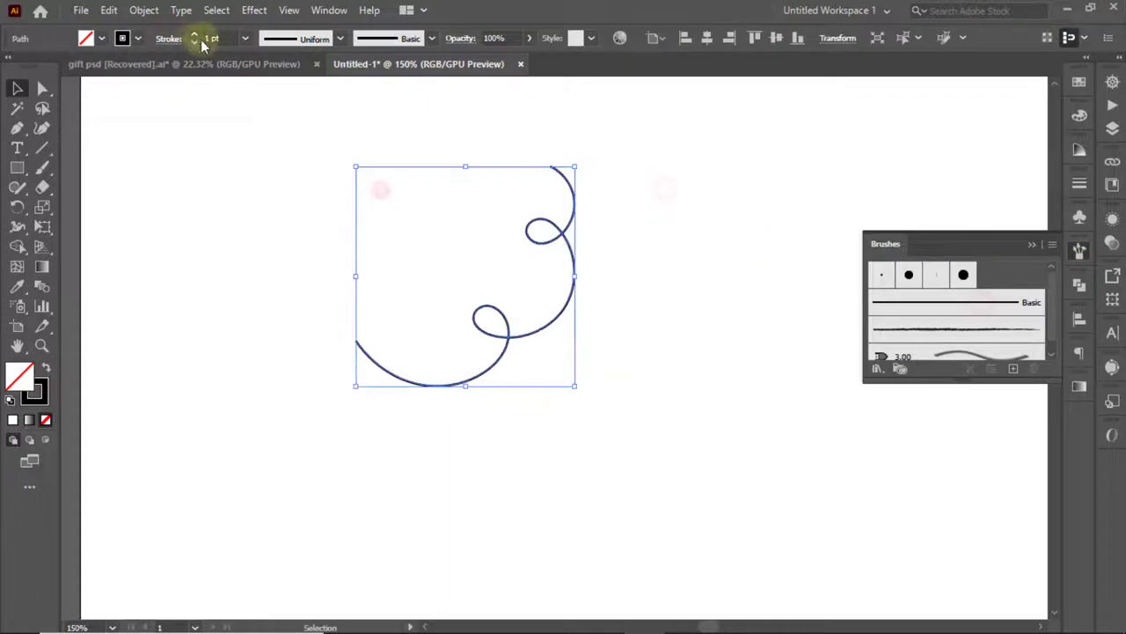
Make the curly stroke a dashed line with a 3 pt dash
left_click(168, 38)
left_click(11, 151)
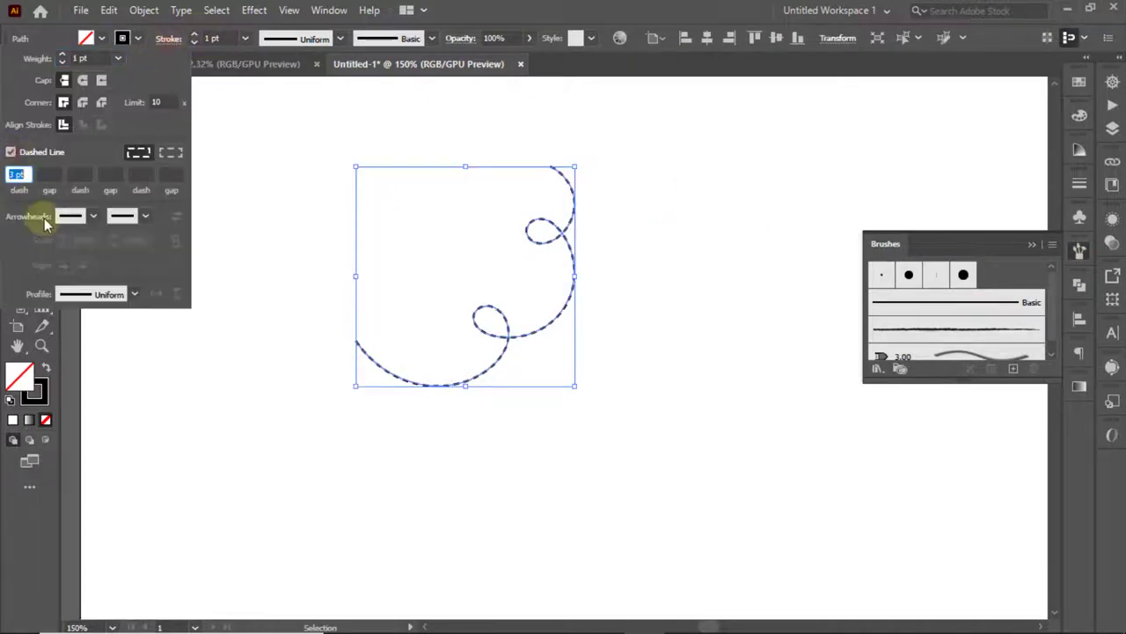
double_click(16, 173)
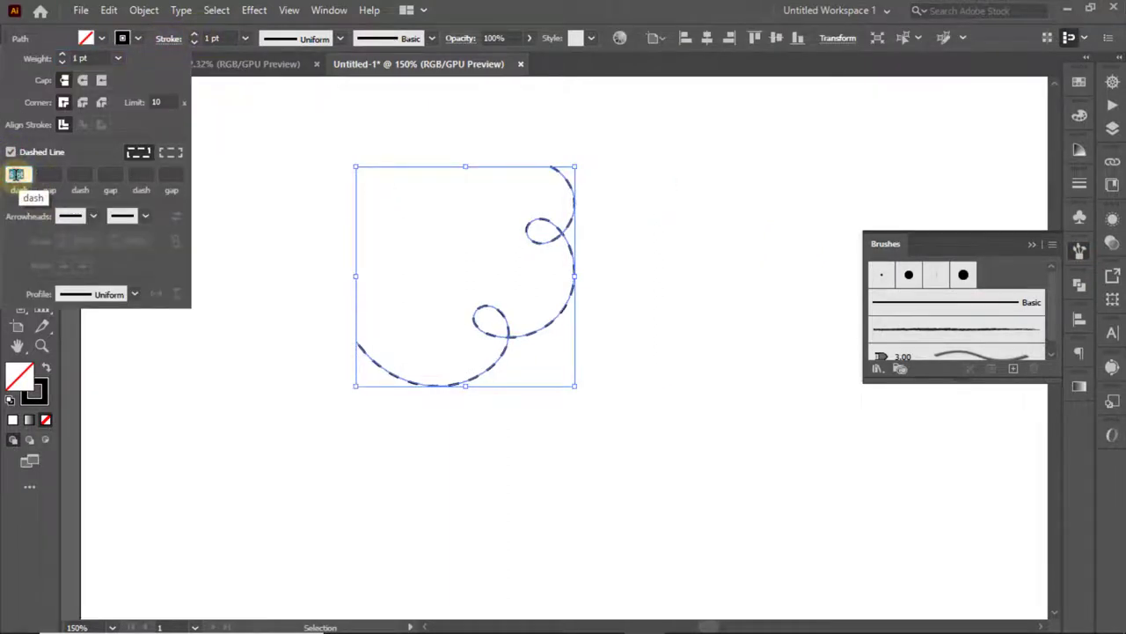
type("3")
key("Return")
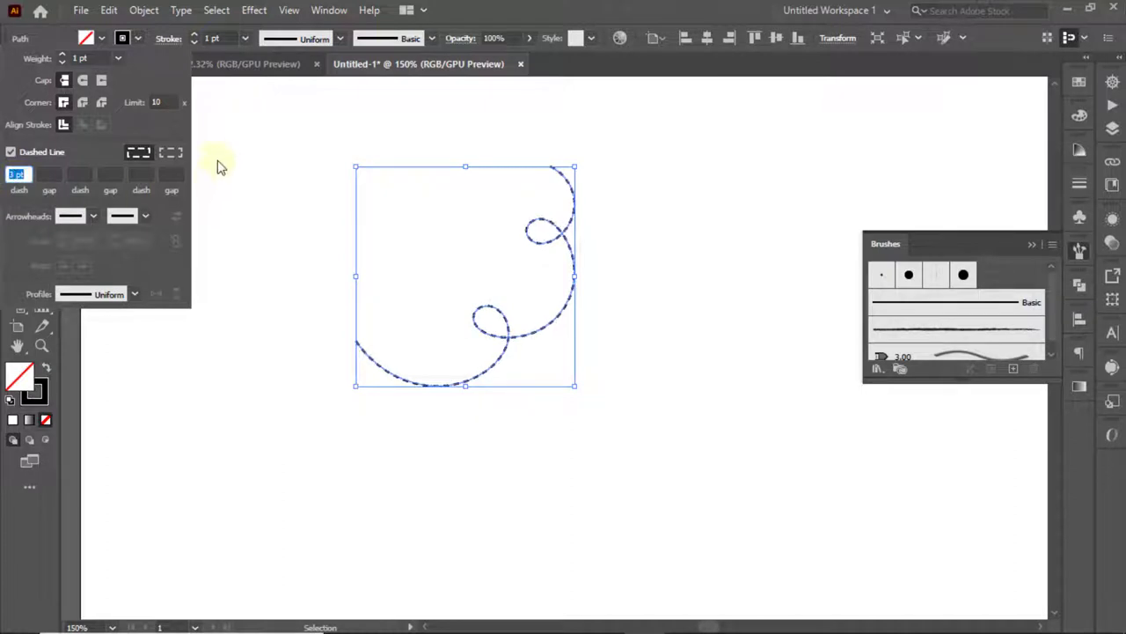
Give the path an Arrow 1 start and a feathered end, placed at the path ends
left_click(93, 217)
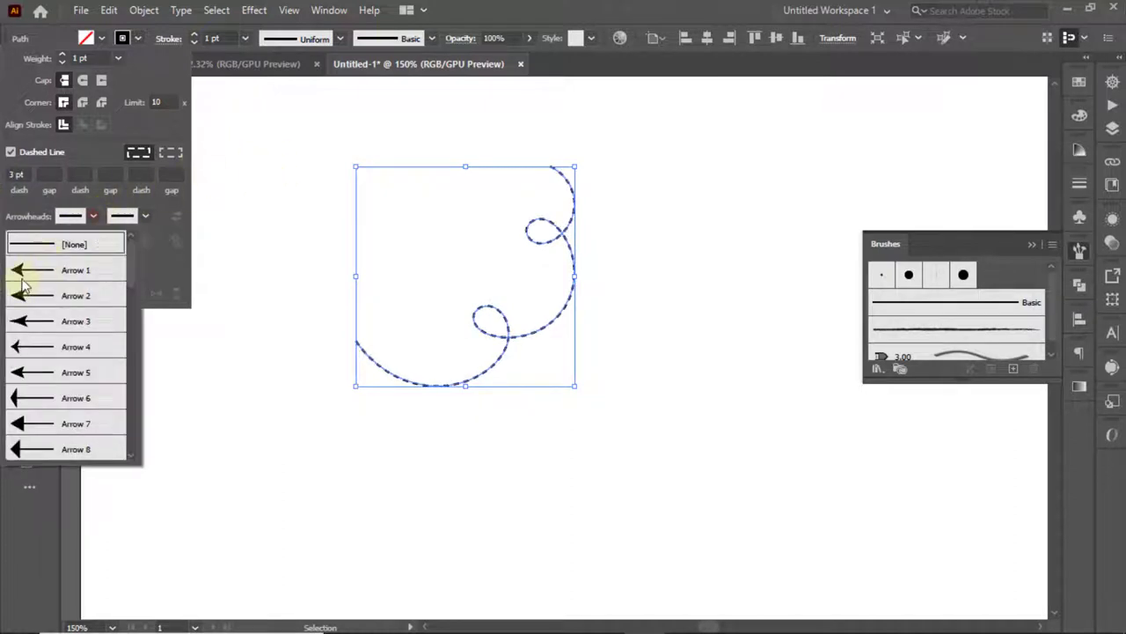
left_click(22, 277)
left_click(145, 216)
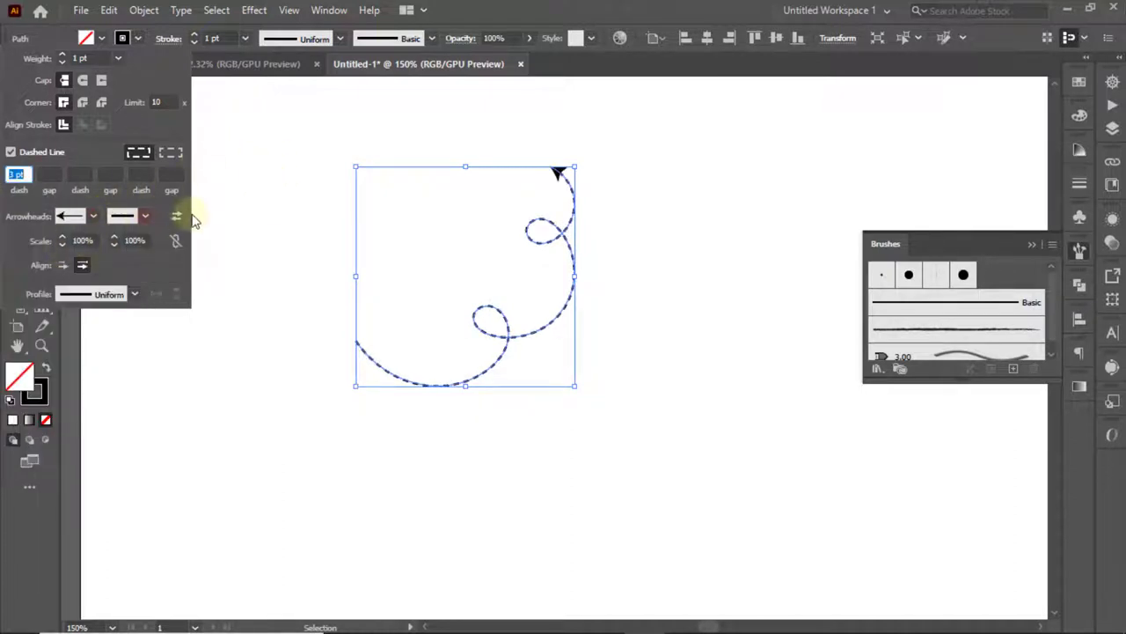
left_click(63, 265)
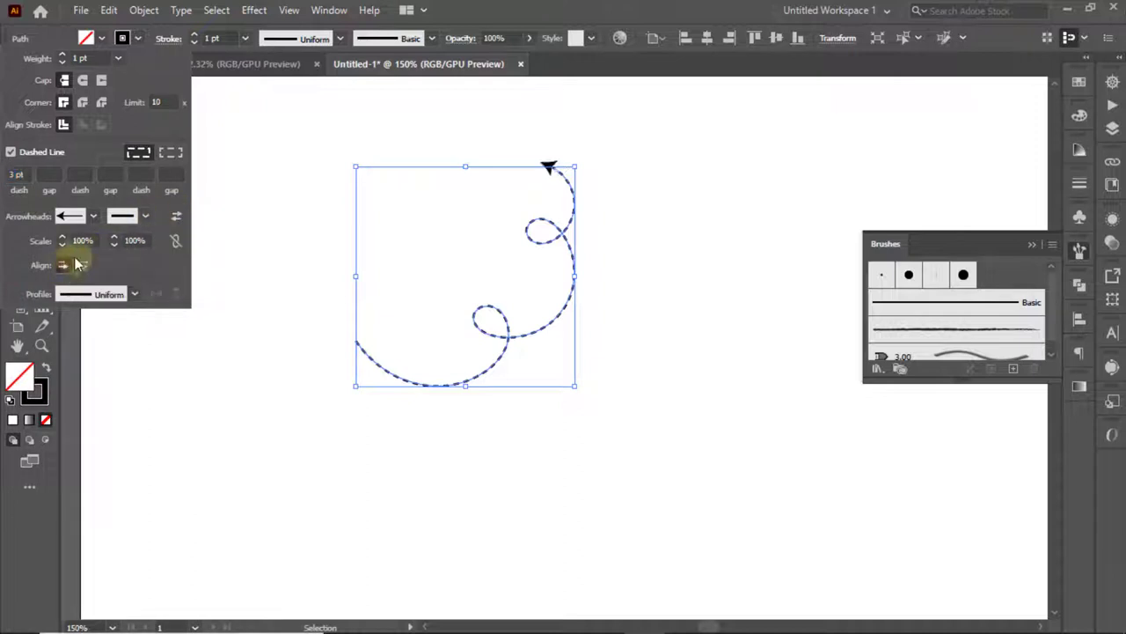
left_click(145, 215)
scroll(87, 377, "down", 3)
left_click(143, 290)
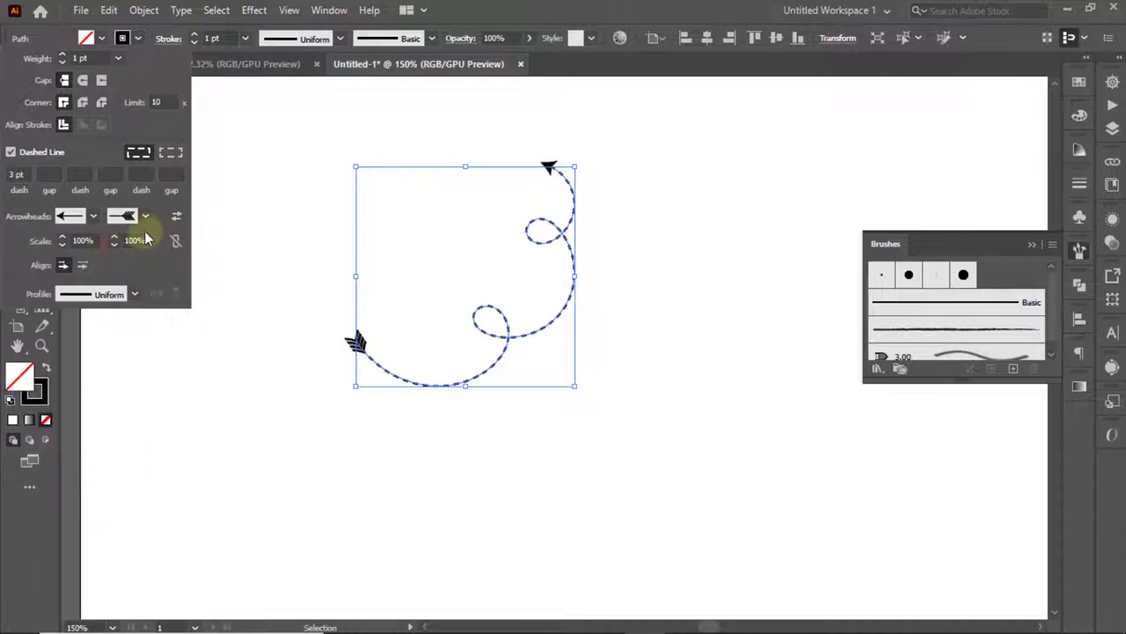
left_click(81, 267)
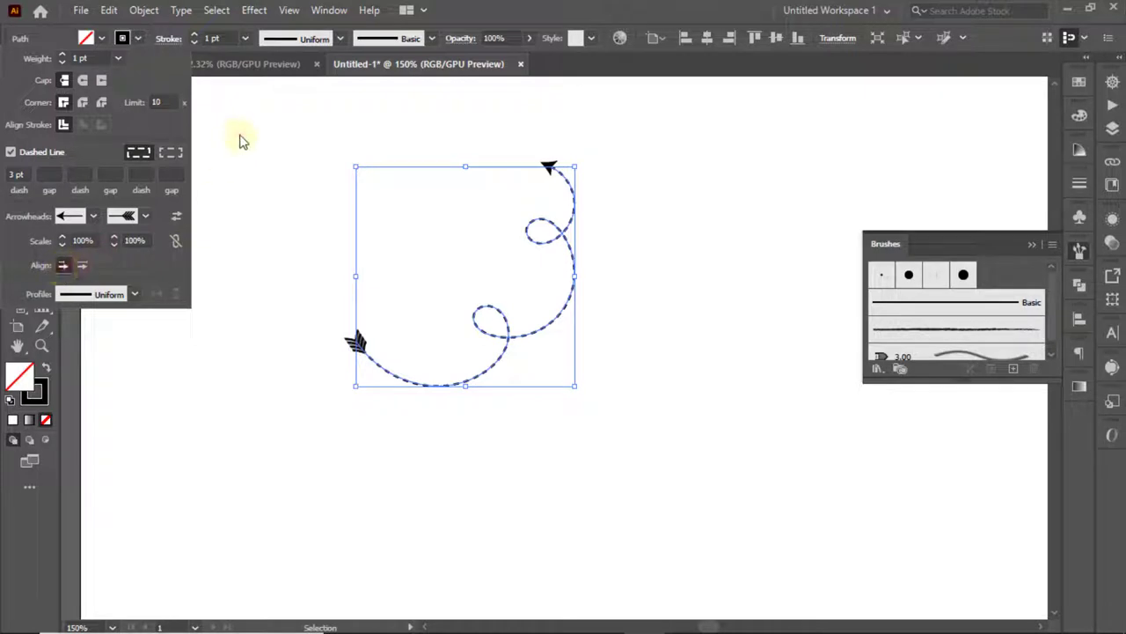
Move the dashed arrow to the artboard's upper right
left_click(239, 132)
left_click(941, 266)
left_click_drag(546, 327, 982, 249)
left_click(616, 326)
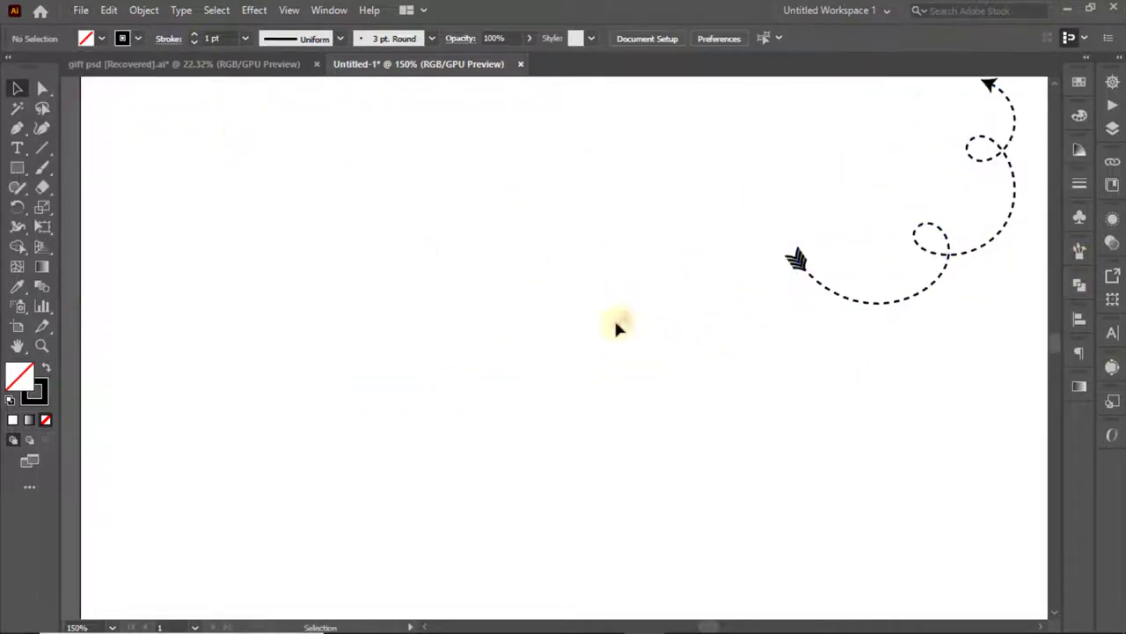
Draw a large-loop freehand stroke with a top hook, left of the dashed arrow, and select it
left_click(950, 227)
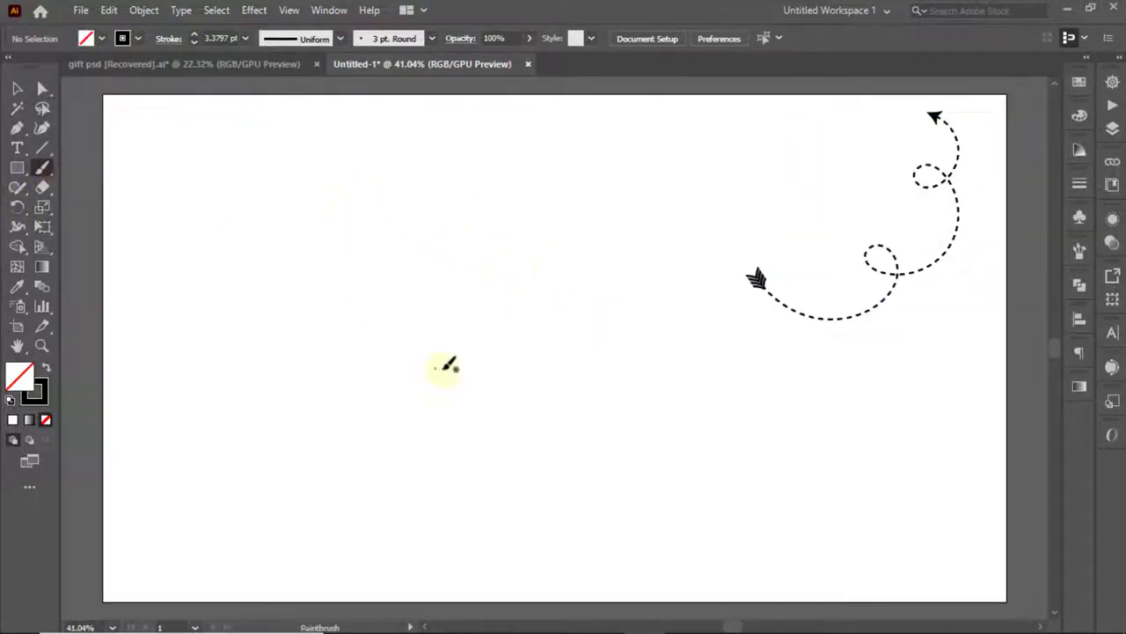
left_click_drag(352, 222, 449, 407)
left_click_drag(548, 199, 503, 154)
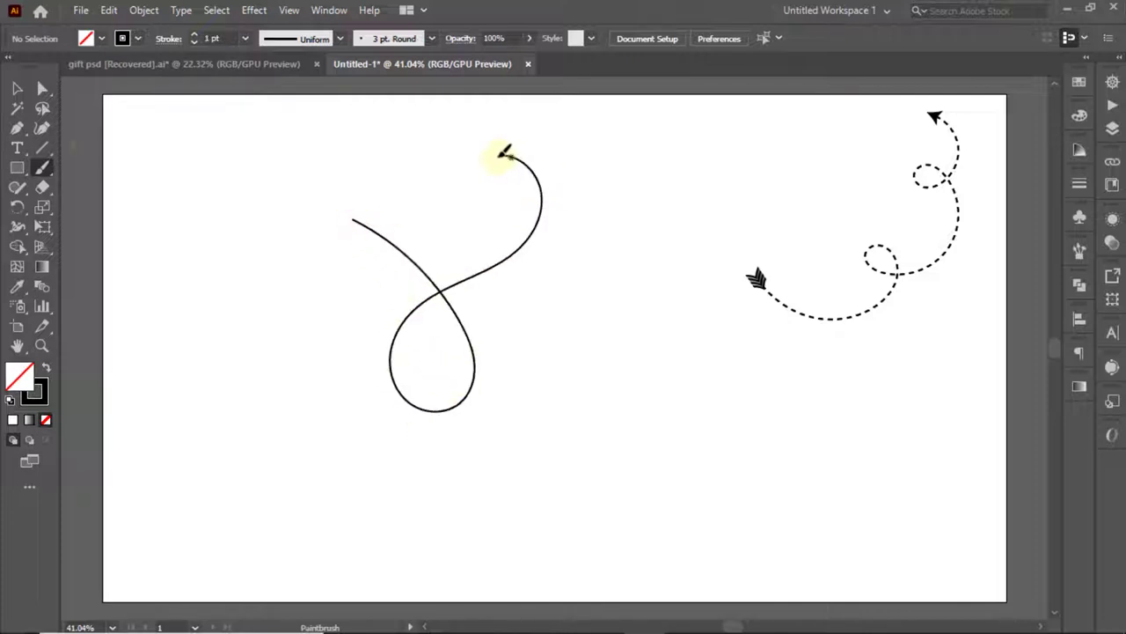
left_click(16, 88)
left_click_drag(278, 188, 492, 370)
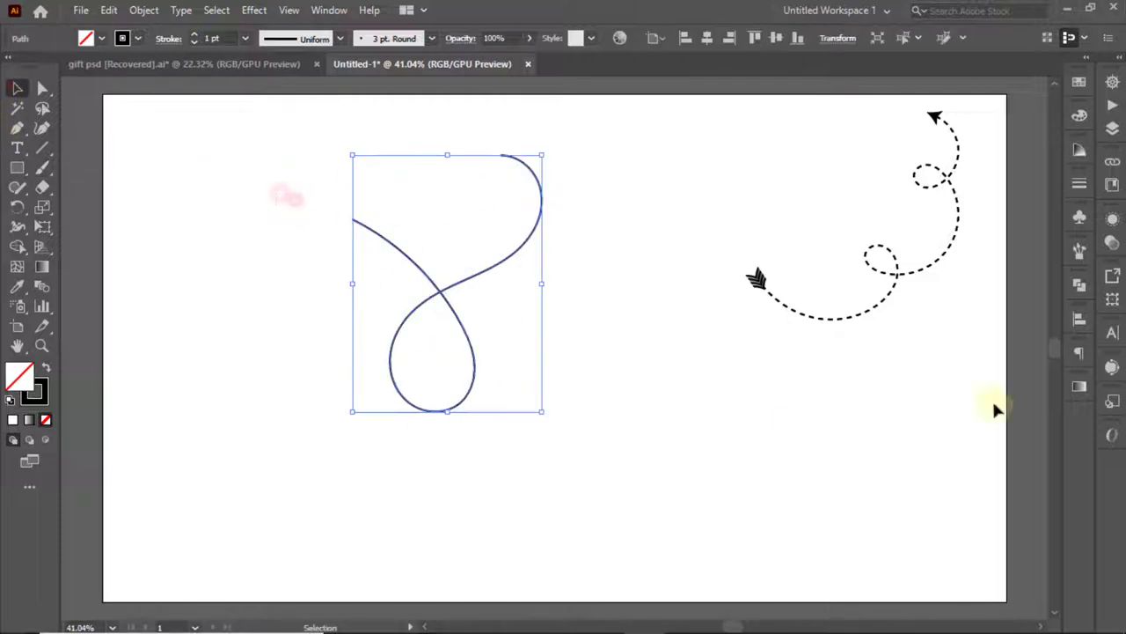
Apply the Basic brush and make the stroke 3 pt dashed with a 9 pt dash
left_click(1080, 250)
left_click(977, 302)
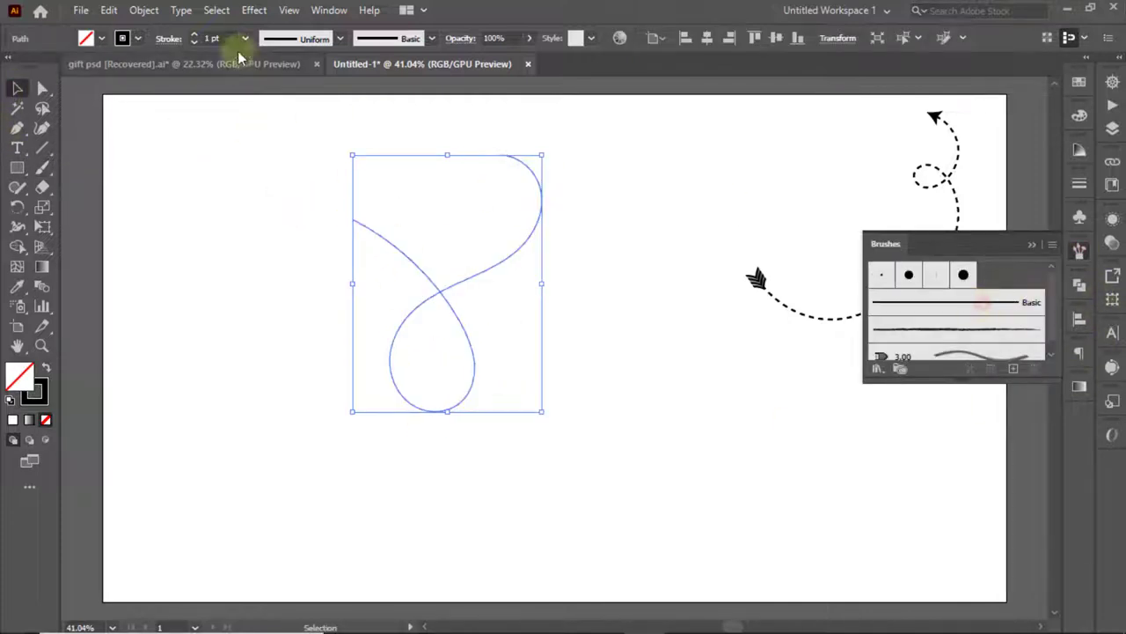
left_click(169, 39)
left_click(11, 151)
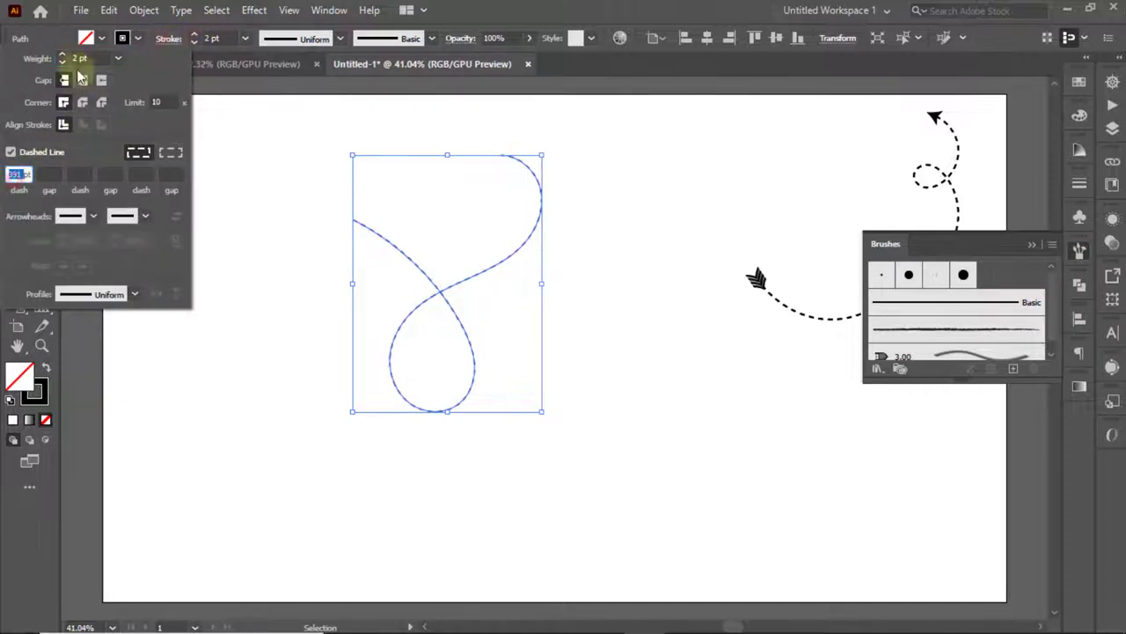
left_click(61, 55)
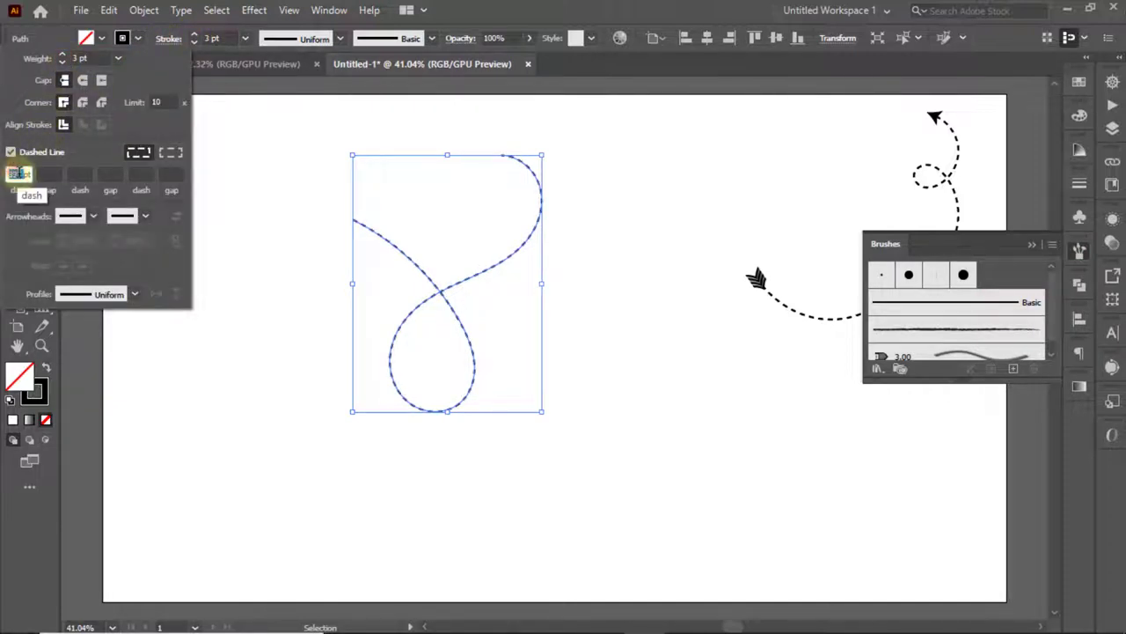
left_click(19, 173)
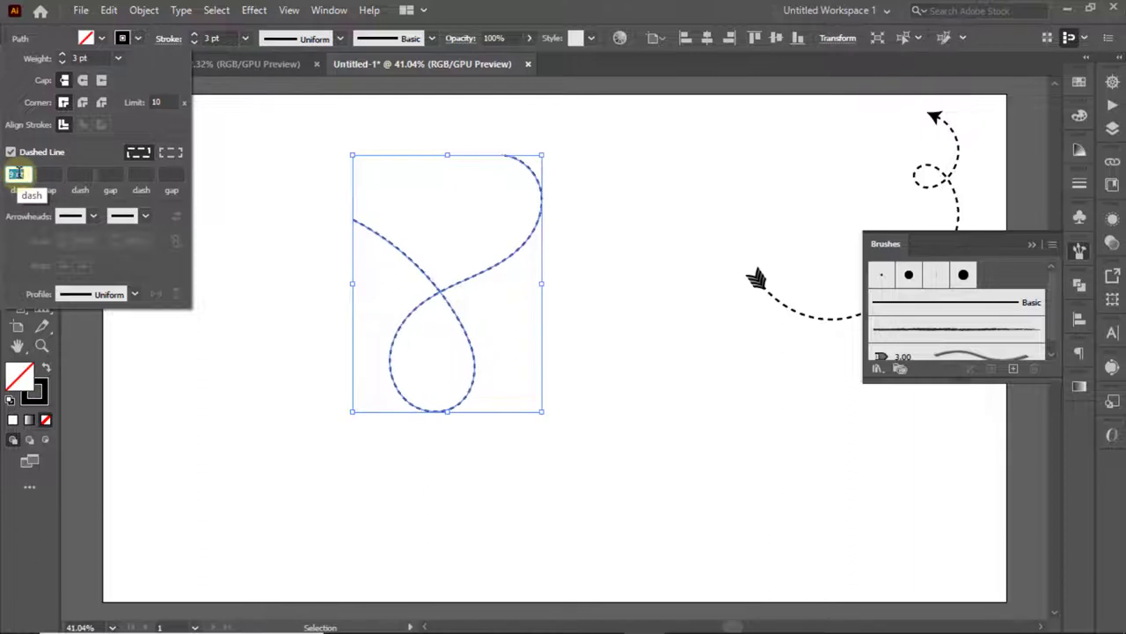
type("9")
Add a filled start arrowhead and feathered end tail, then move the arrow lower right
left_click(93, 217)
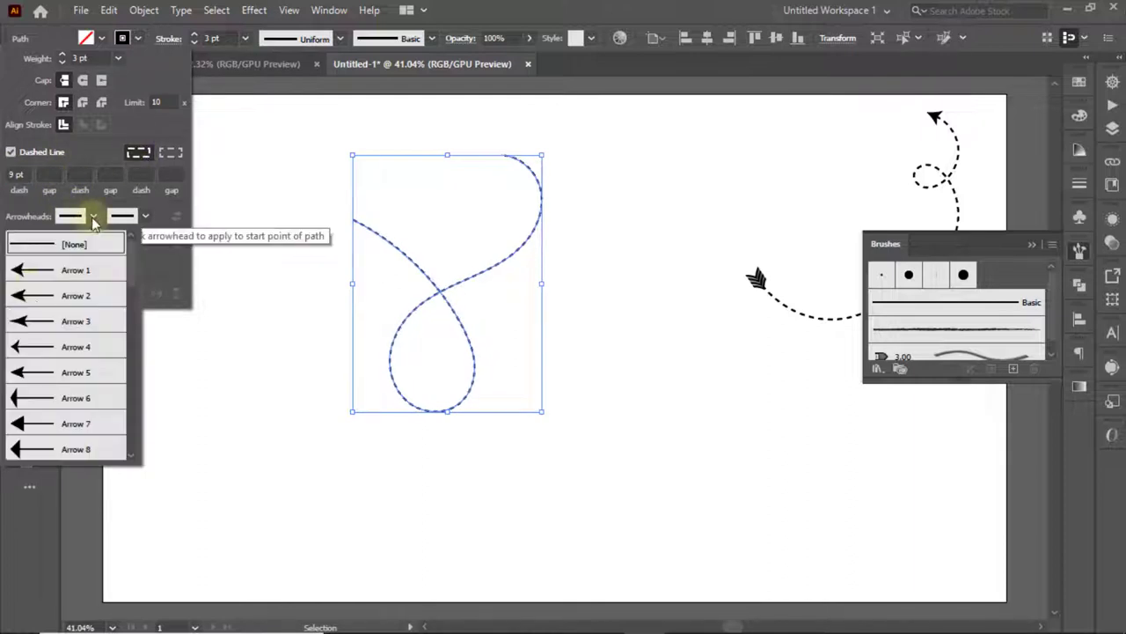
left_click(35, 424)
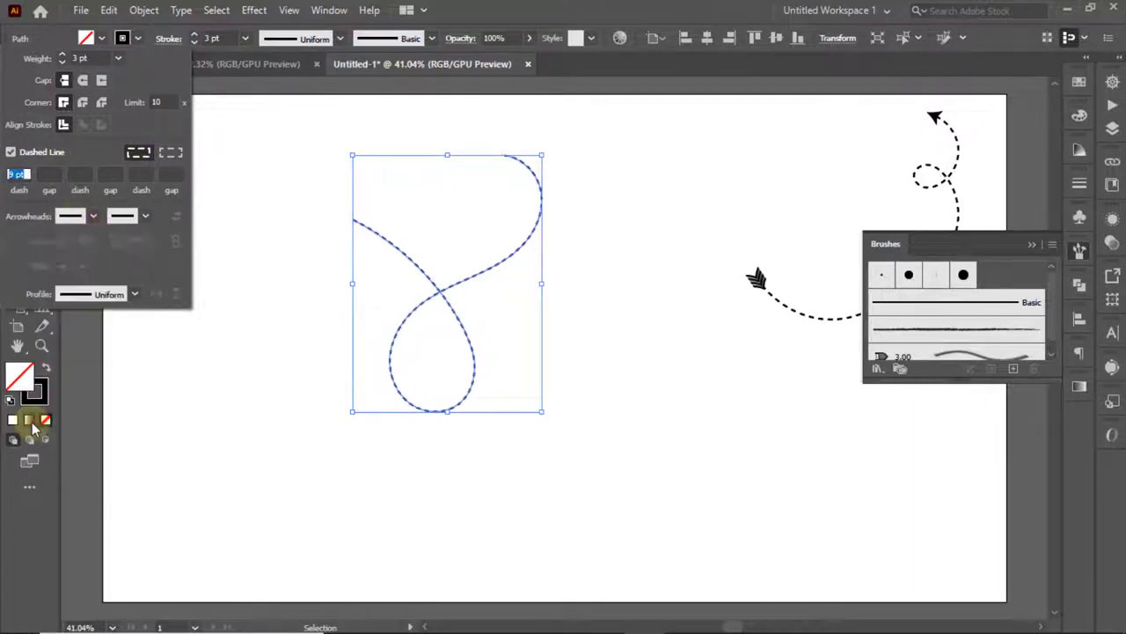
left_click(146, 217)
scroll(88, 326, "down", 5)
left_click(82, 276)
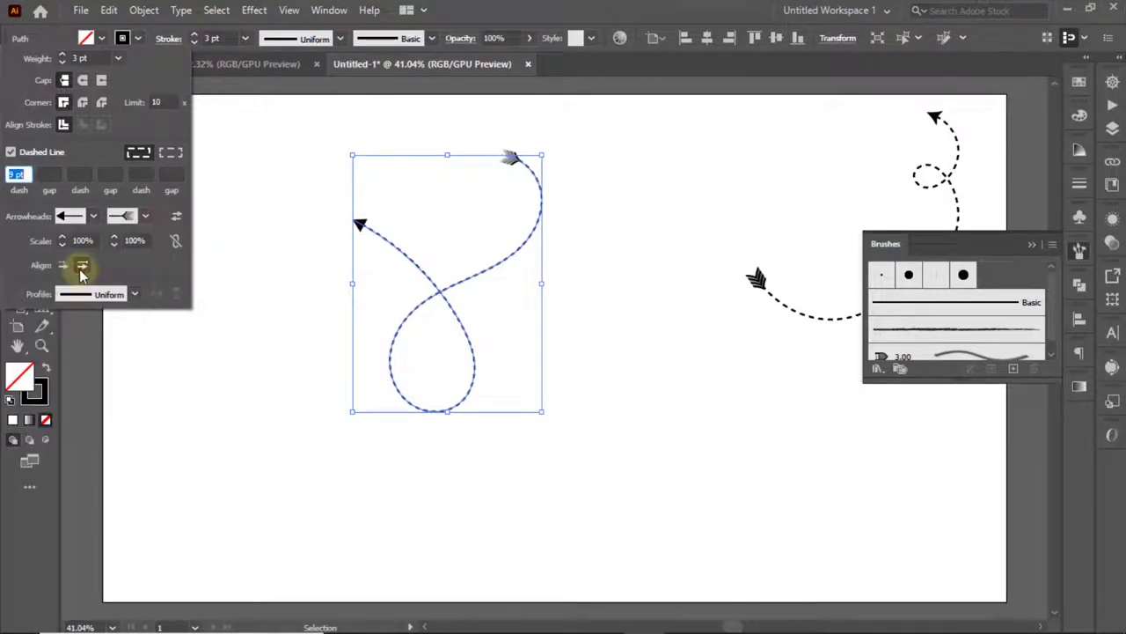
left_click(244, 250)
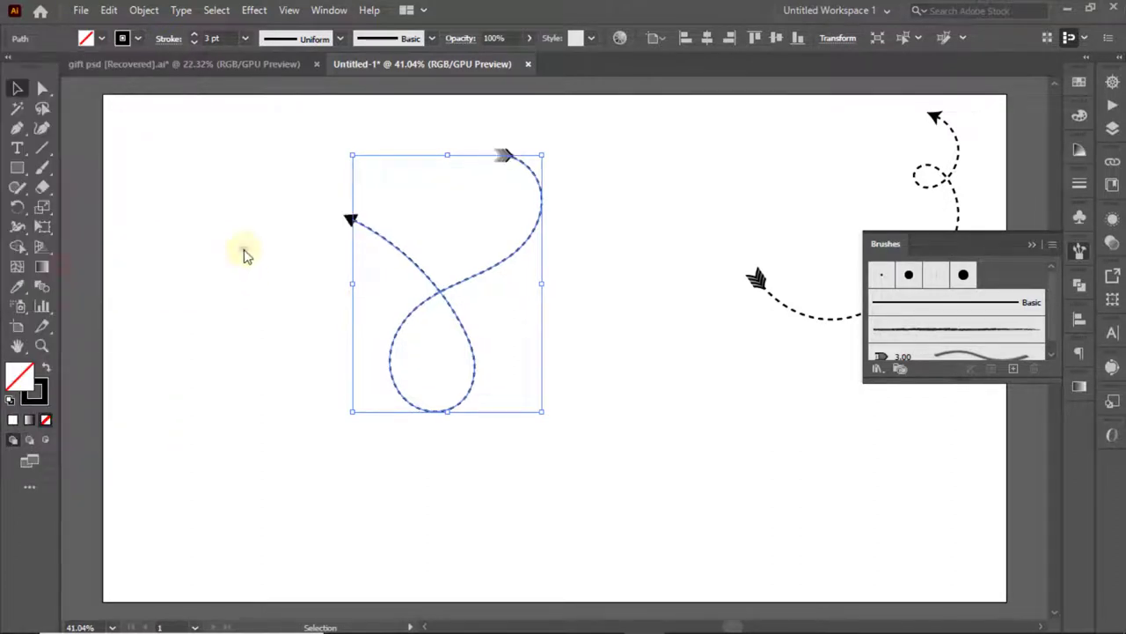
left_click(1031, 250)
left_click_drag(436, 299, 880, 455)
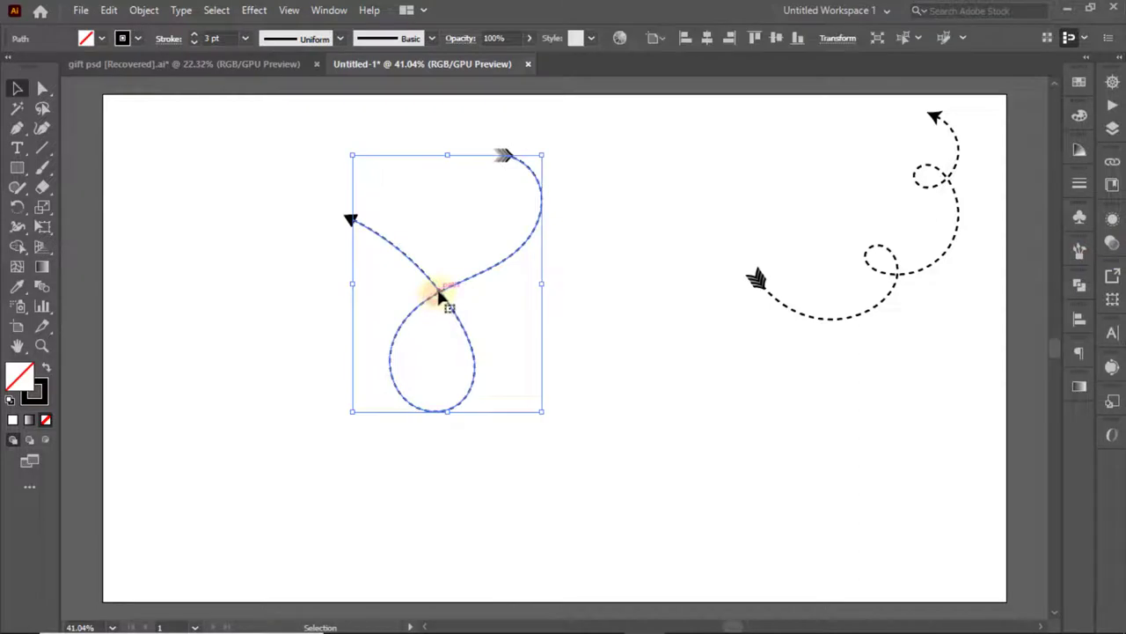
Draw a circle on the left of the artboard with a solid, non-dashed stroke
left_click(597, 393)
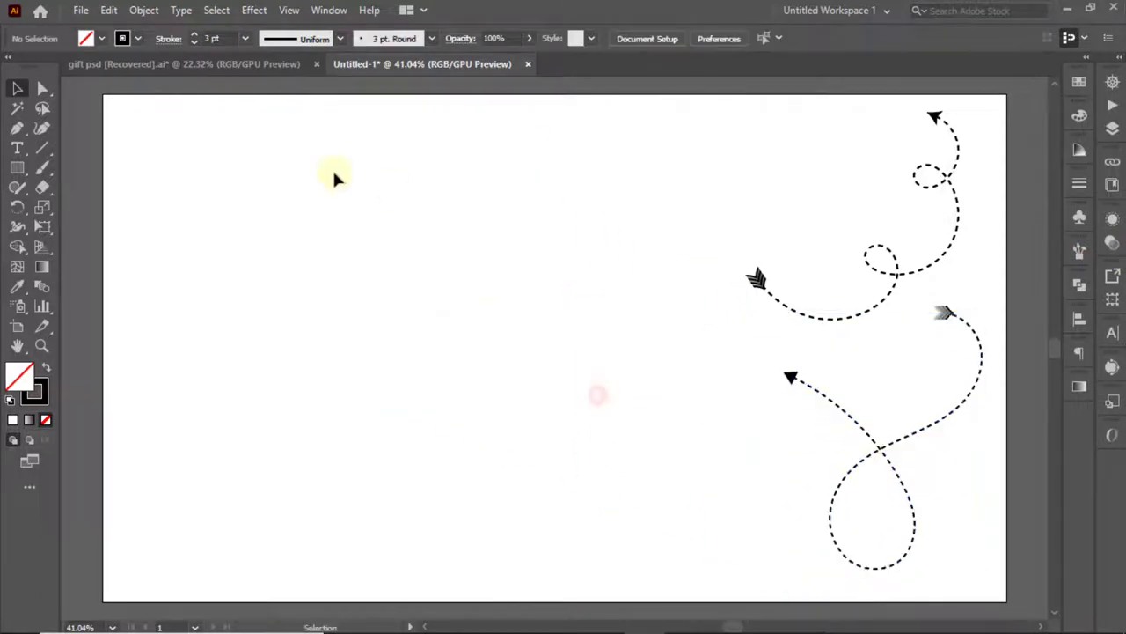
left_click_drag(17, 174, 114, 203)
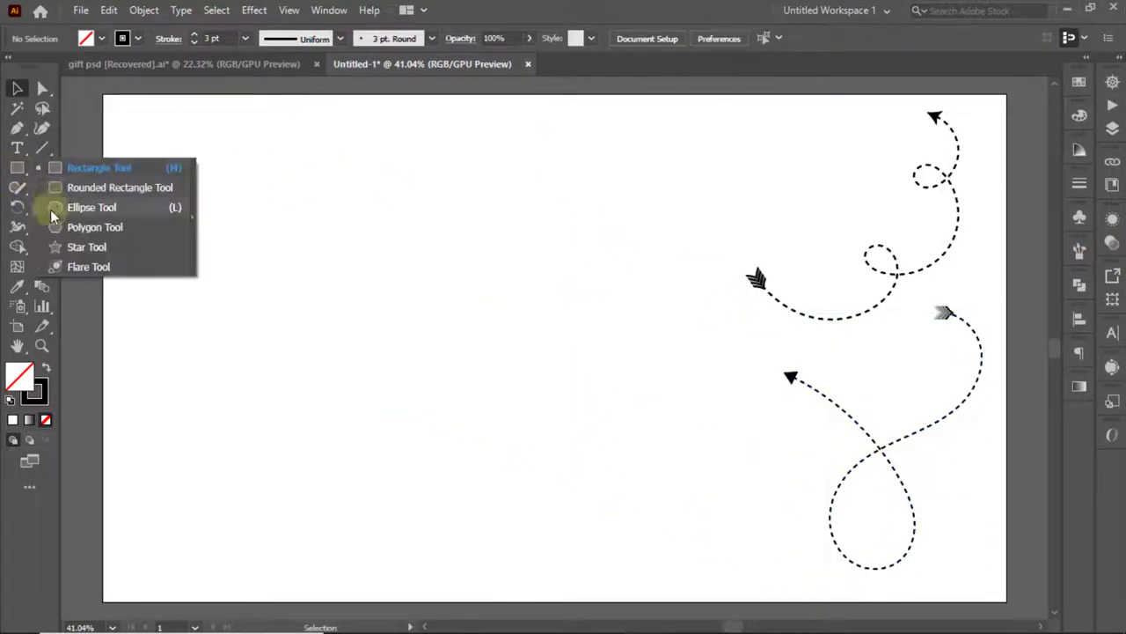
mouse_move(206, 150)
left_mouse_down()
mouse_move(439, 412)
mouse_move(486, 430)
left_mouse_up()
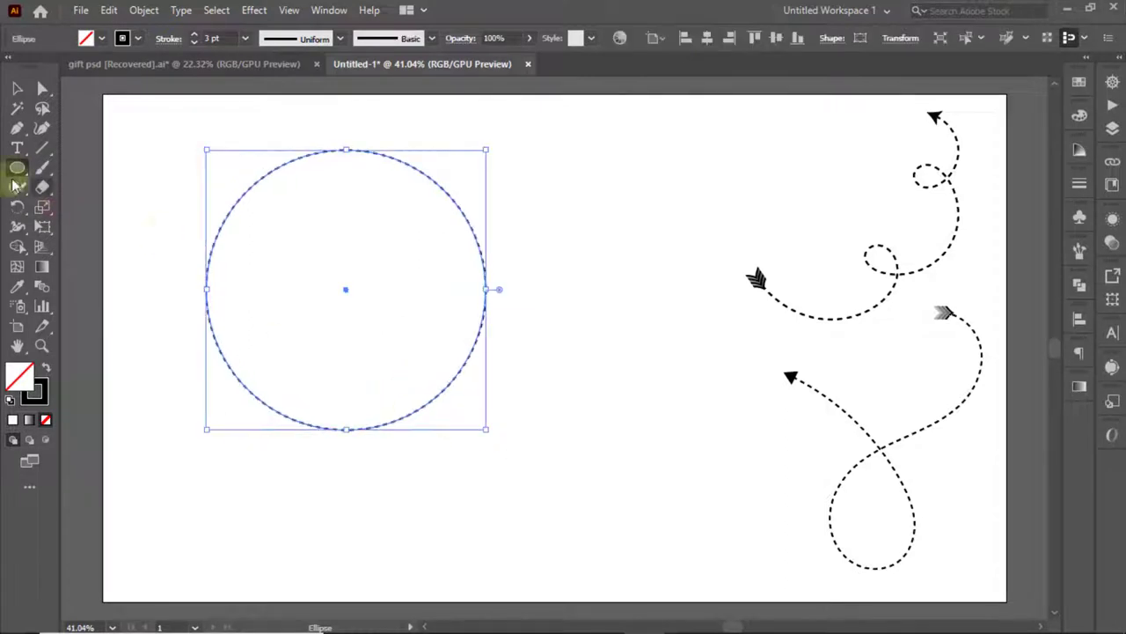
left_click(16, 88)
left_click(168, 38)
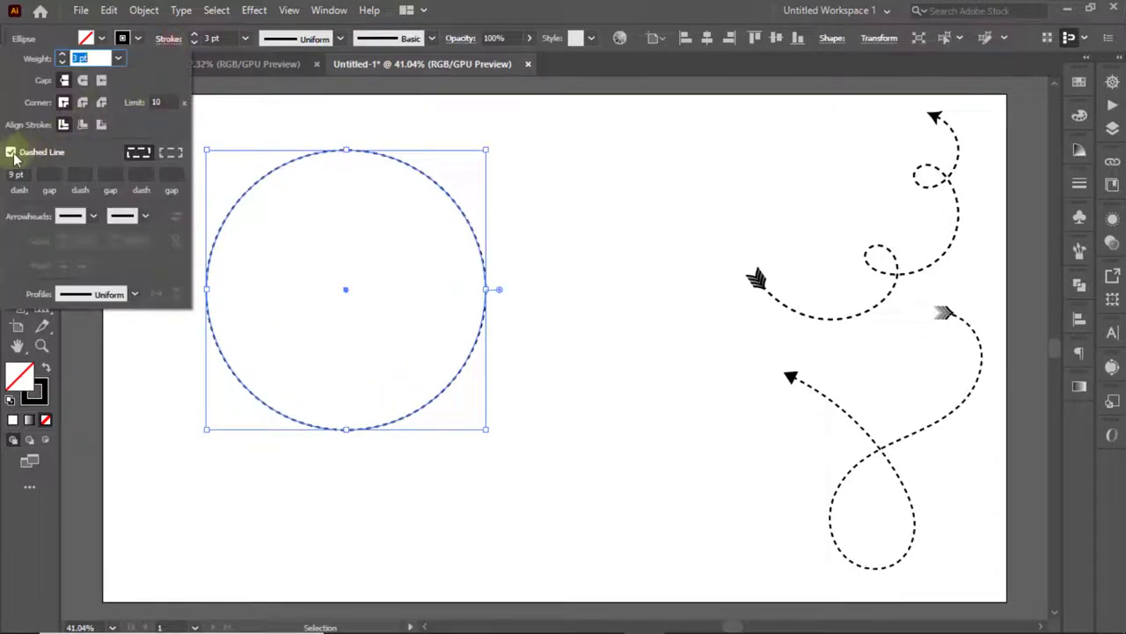
left_click(11, 150)
Delete the circle's left anchor to leave a right half-circle, then select it
left_click(42, 88)
left_click(121, 385)
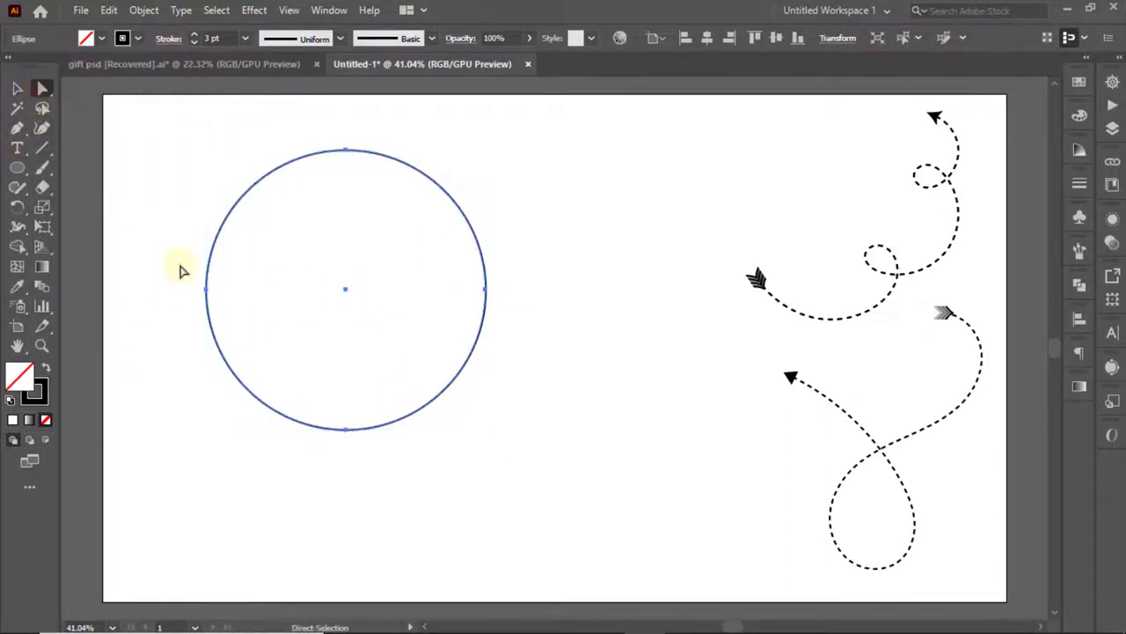
left_click_drag(181, 269, 250, 359)
key("Delete")
key("v")
left_click(257, 142)
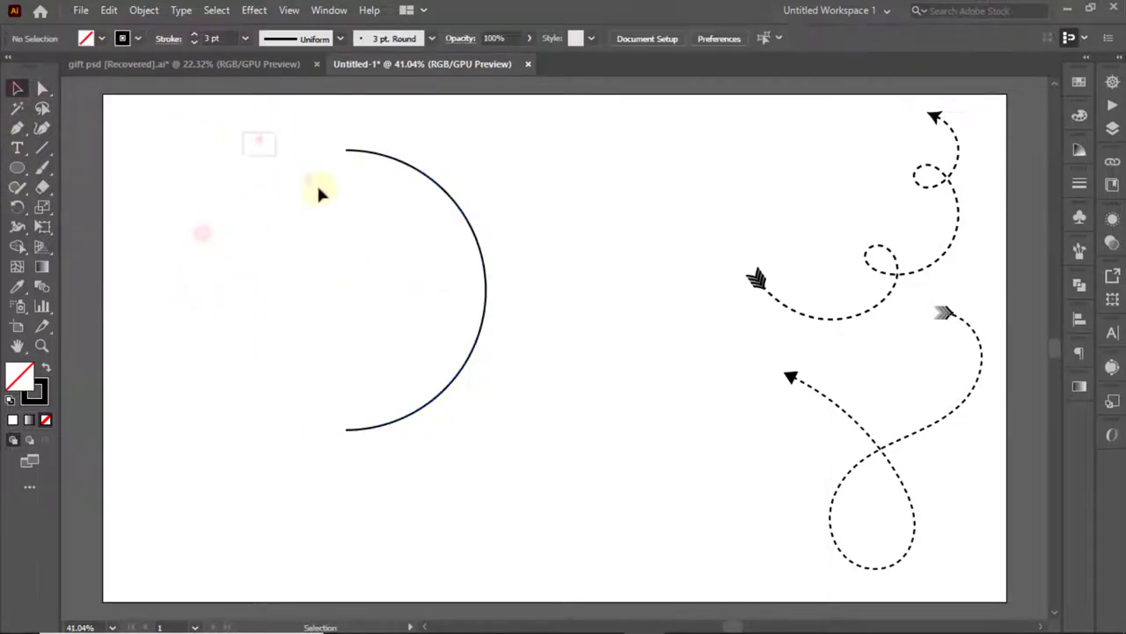
left_click(435, 183)
Make the half-circle dashed with an arrowhead on top and a scissors end at the bottom
left_click(161, 39)
left_click(11, 151)
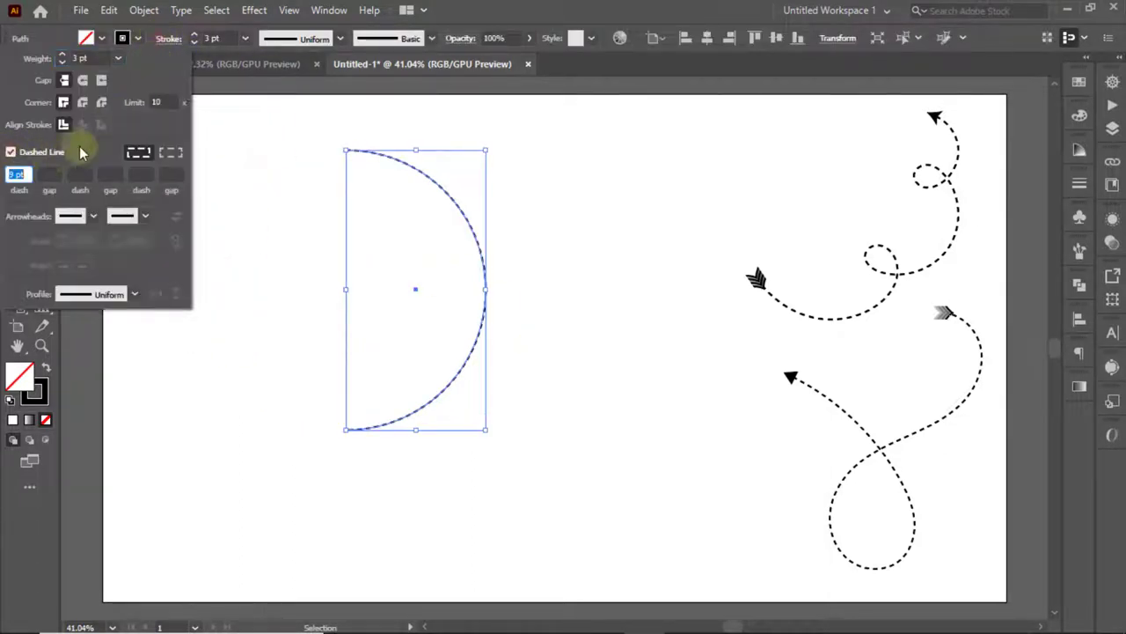
left_click(96, 218)
left_click(41, 282)
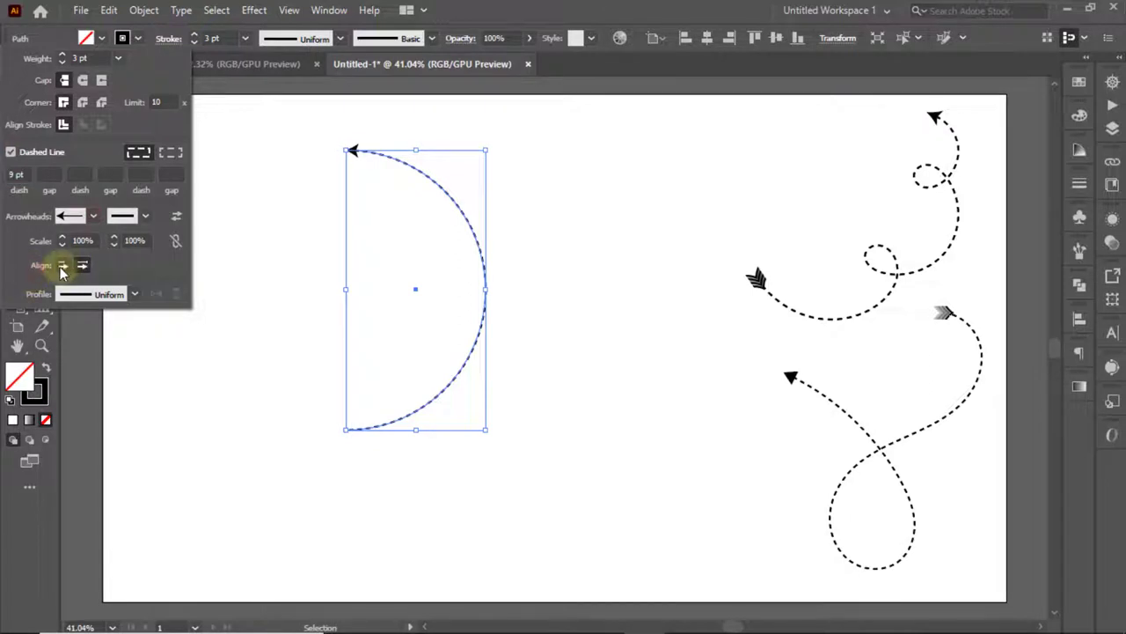
left_click(146, 217)
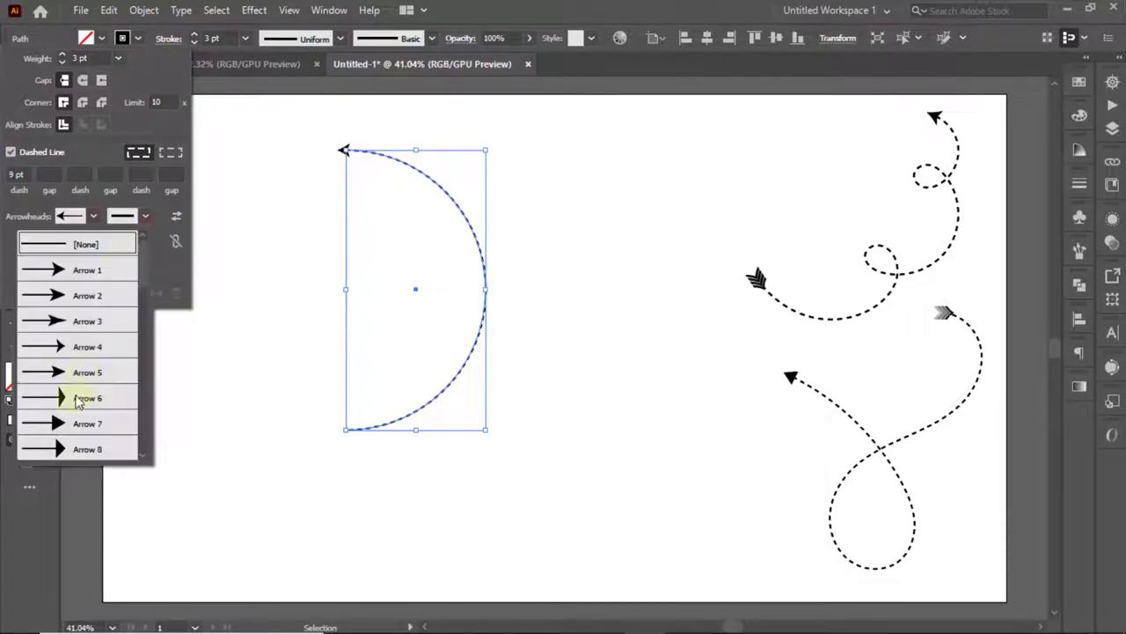
scroll(78, 397, "down", 10)
left_click(68, 451)
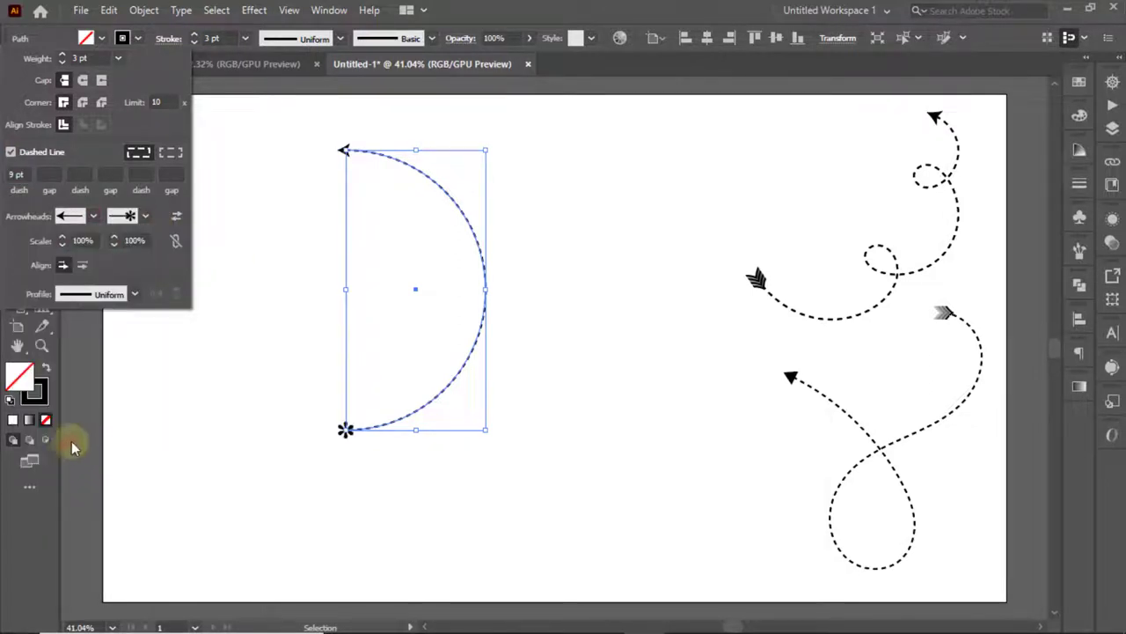
left_click(146, 218)
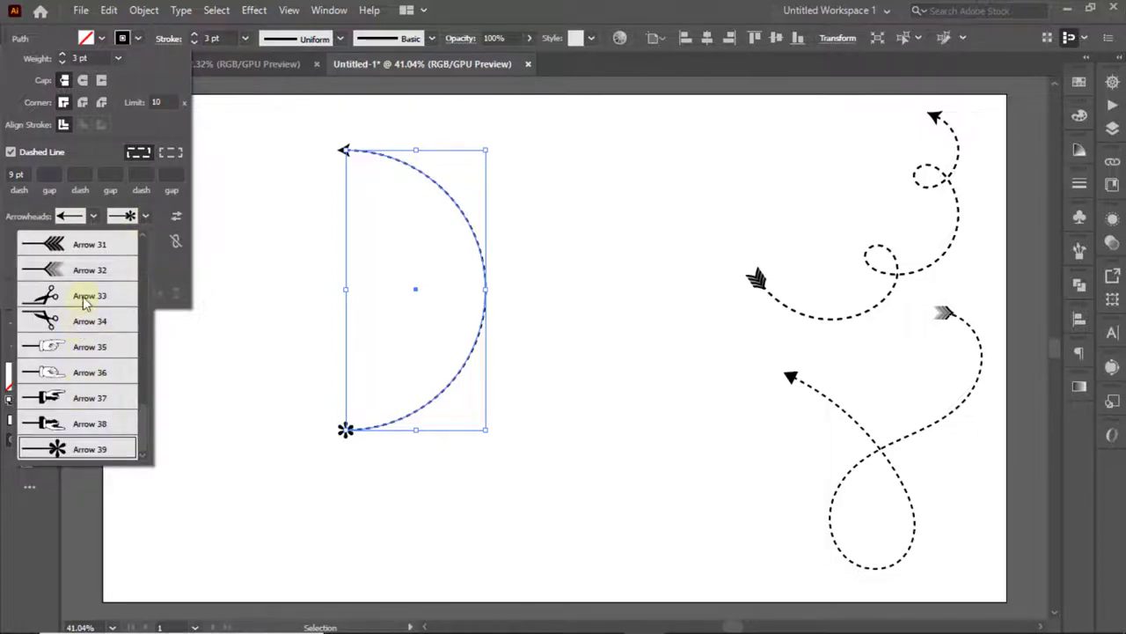
left_click(85, 296)
Move the dashed arc toward the top centre of the artboard
left_click(281, 204)
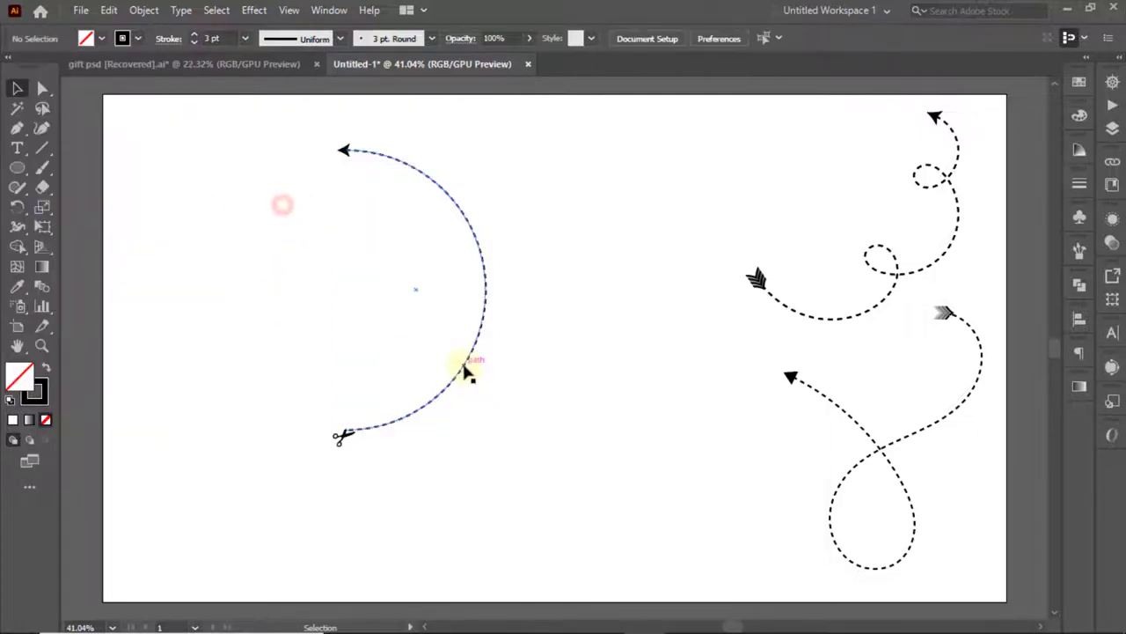
left_click_drag(467, 371, 701, 334)
left_click(329, 326)
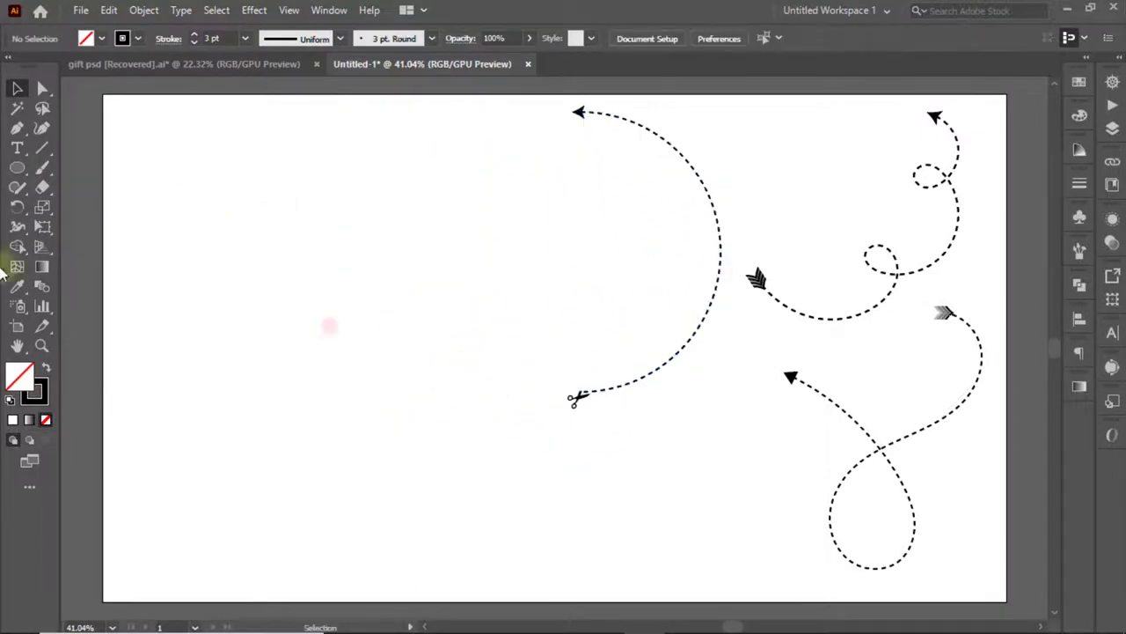
Draw a square on the left of the artboard with a solid stroke
left_click_drag(17, 167, 88, 168)
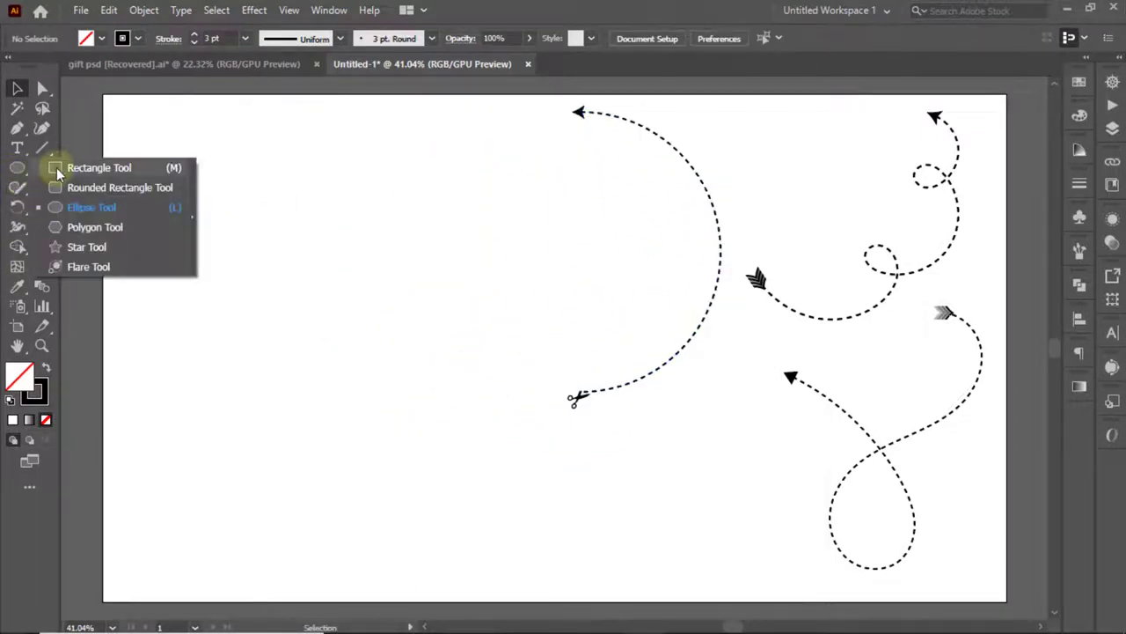
left_click_drag(186, 212, 351, 376)
left_click(16, 88)
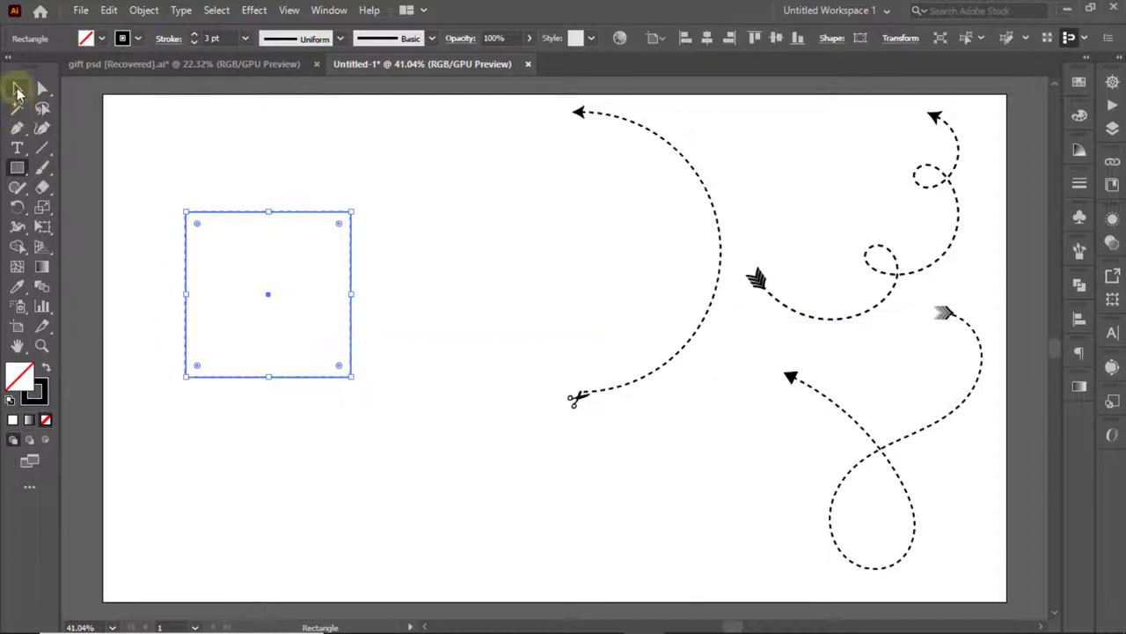
left_click(154, 173)
left_click_drag(158, 176, 248, 277)
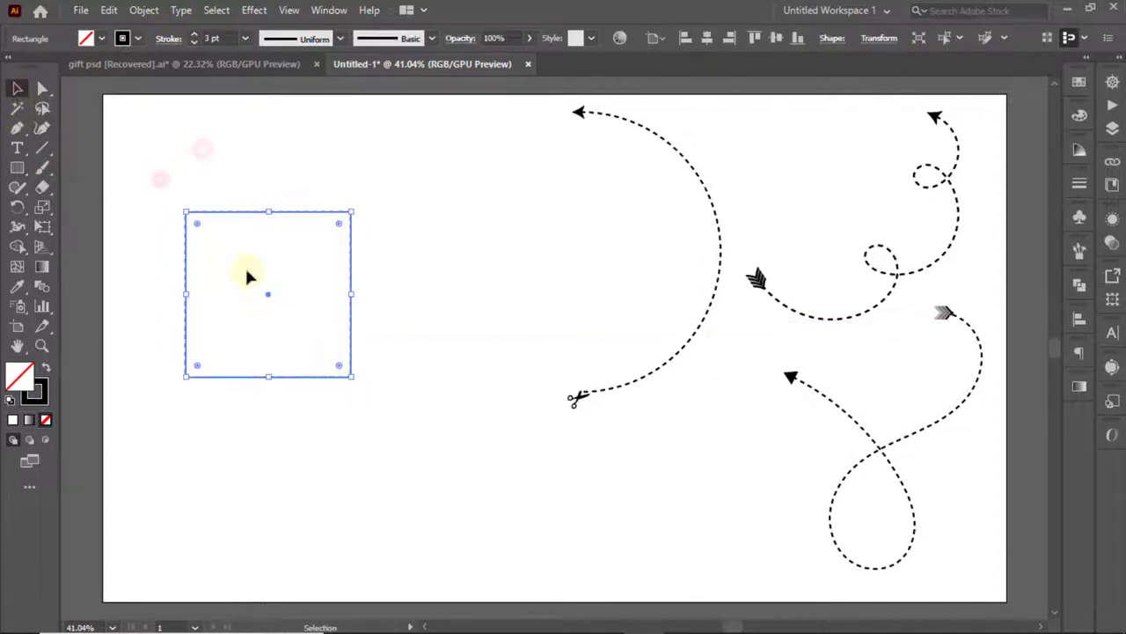
left_click(168, 38)
left_click(12, 150)
left_click(200, 227)
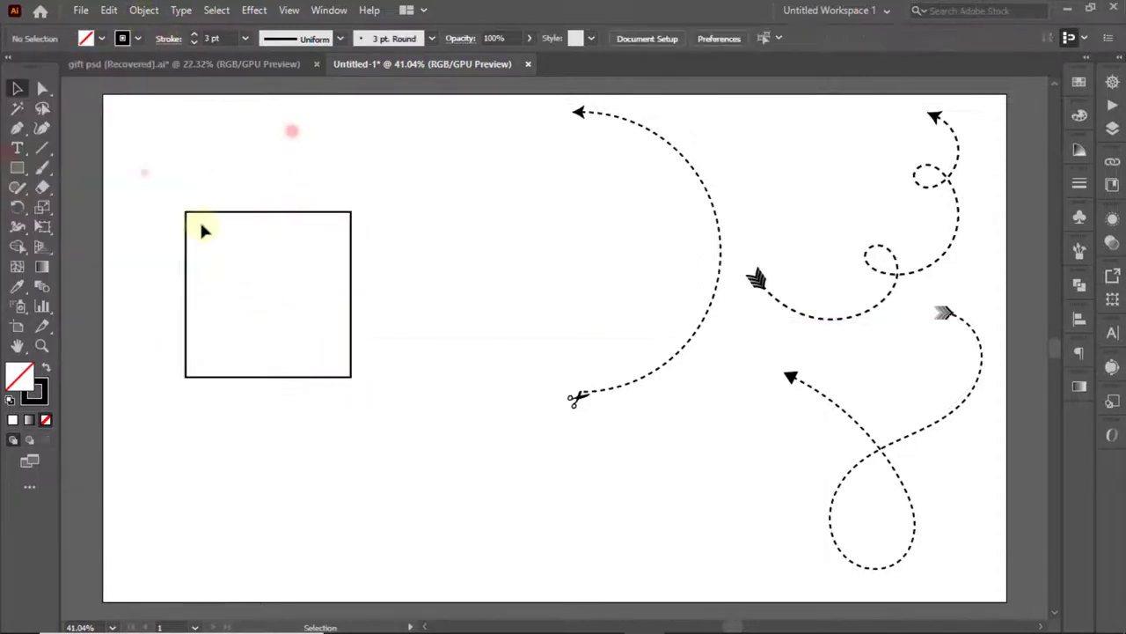
Reverse the square's path direction and add extra anchor points to it
left_click(144, 9)
left_click(407, 482)
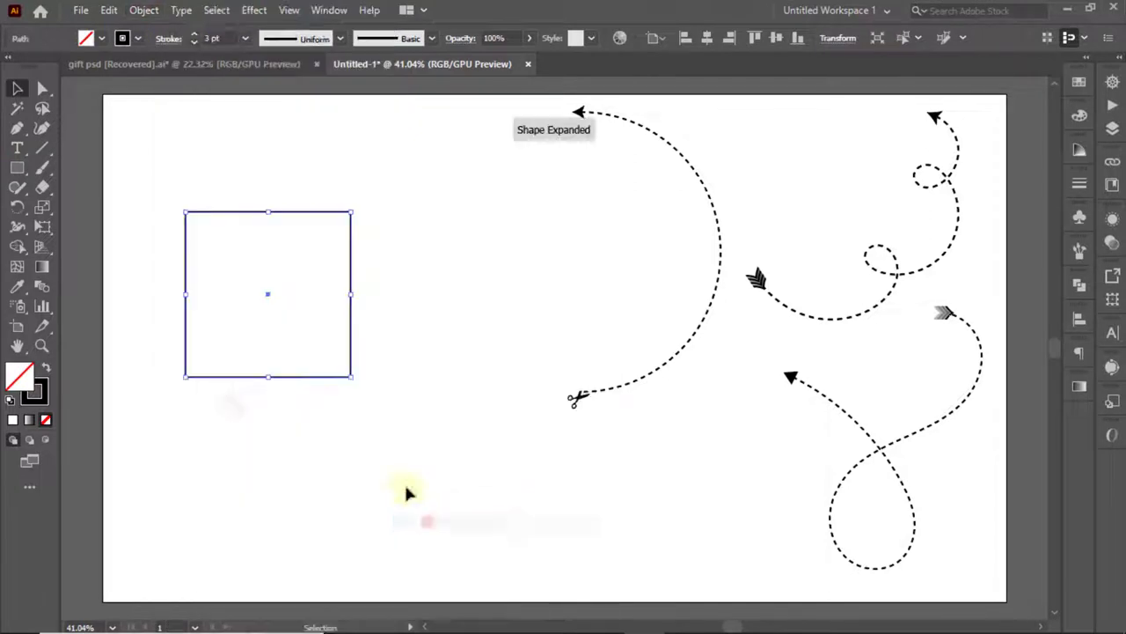
left_click(144, 10)
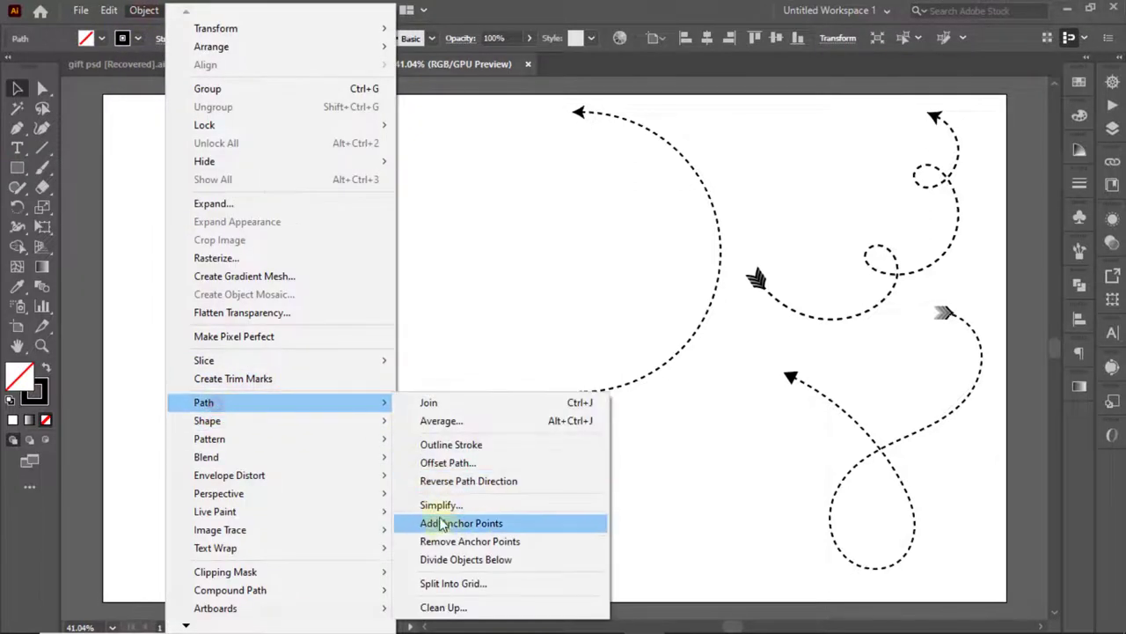
left_click(449, 520)
Delete the square's top-right and bottom-right anchors, leaving an open bracket path, and select it
key("a")
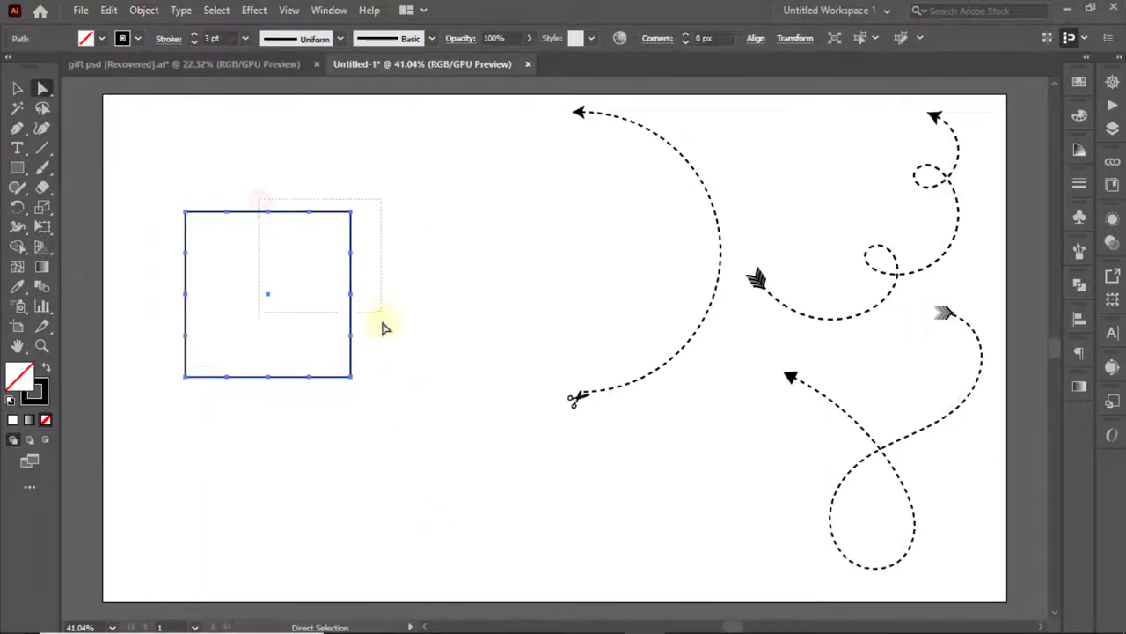
key("Delete")
left_click_drag(294, 358, 361, 430)
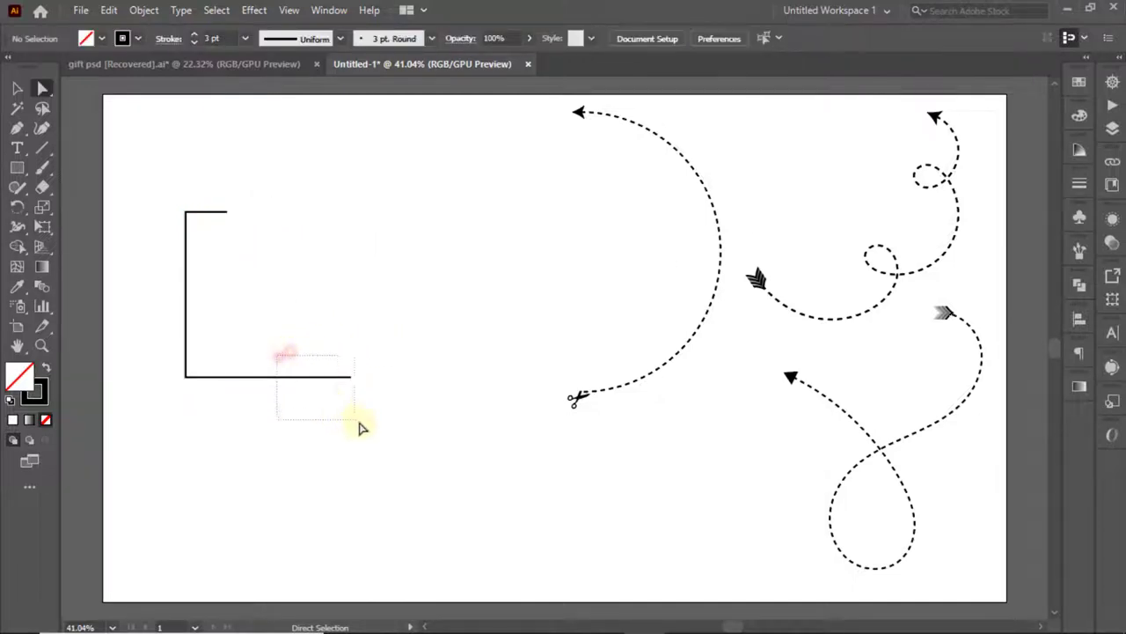
key("Delete")
left_click(17, 88)
left_click(229, 139)
left_click_drag(171, 206, 203, 238)
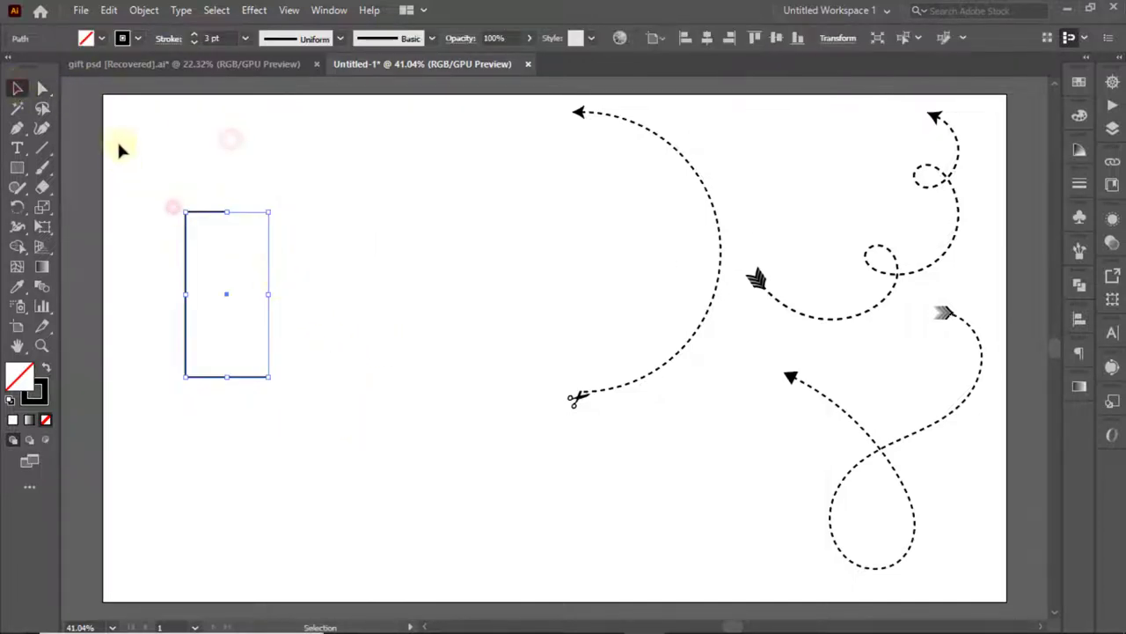
Add a solid start arrowhead, thicken the stroke to 9 pt, and scale the arrowhead down
left_click(170, 41)
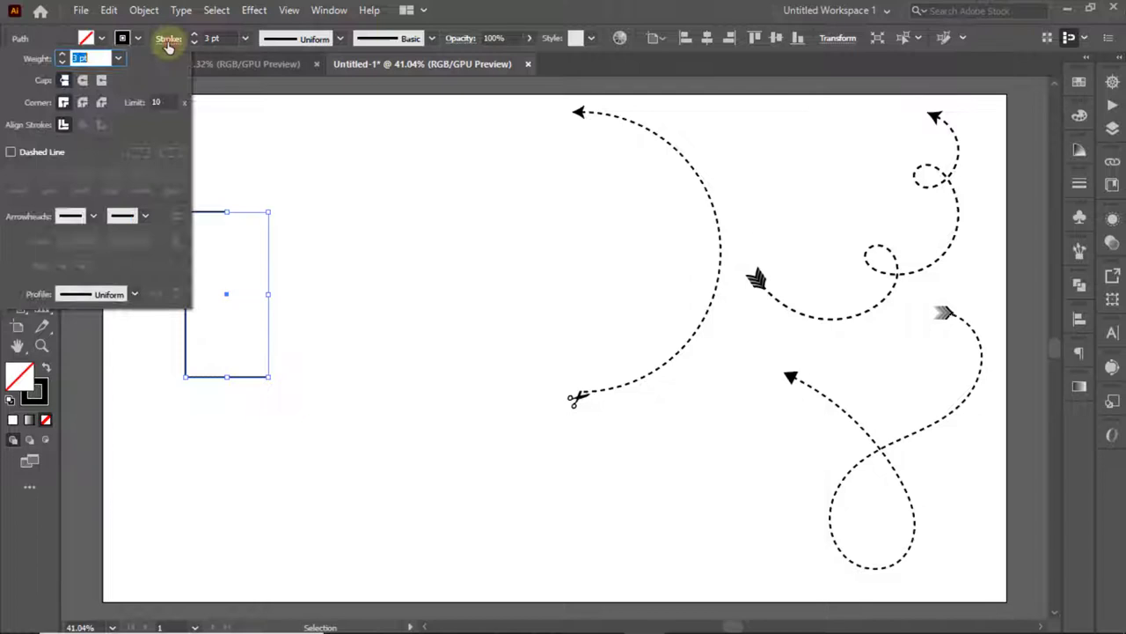
left_click(93, 215)
left_click(41, 424)
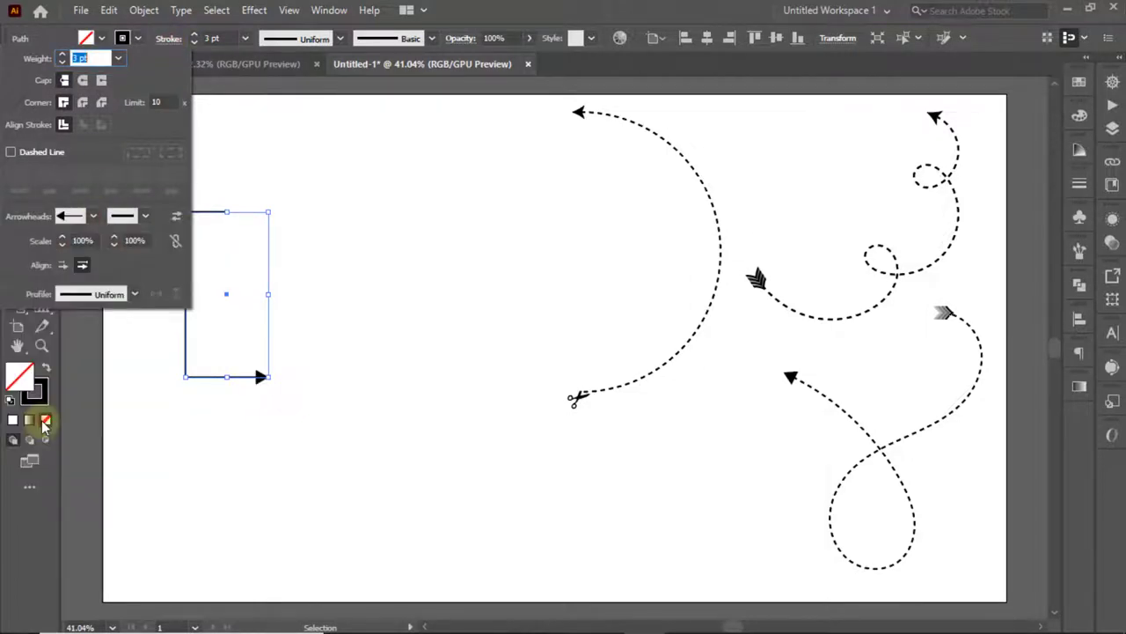
left_click(62, 54)
left_click(62, 53)
left_click(62, 54)
left_click(63, 265)
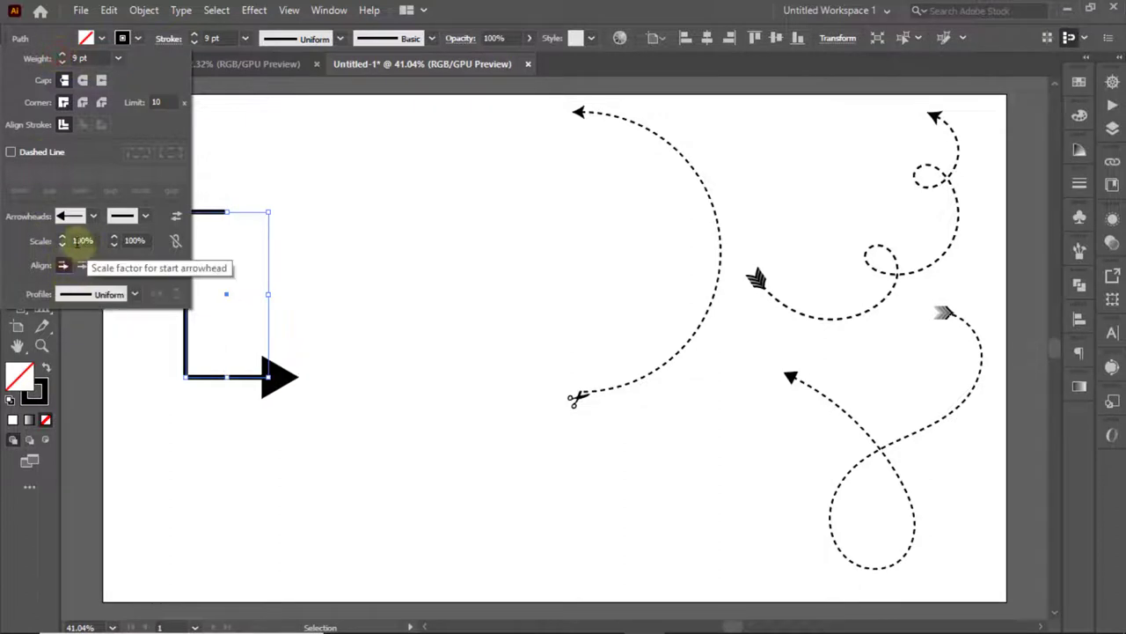
left_click(62, 245)
left_click(62, 244)
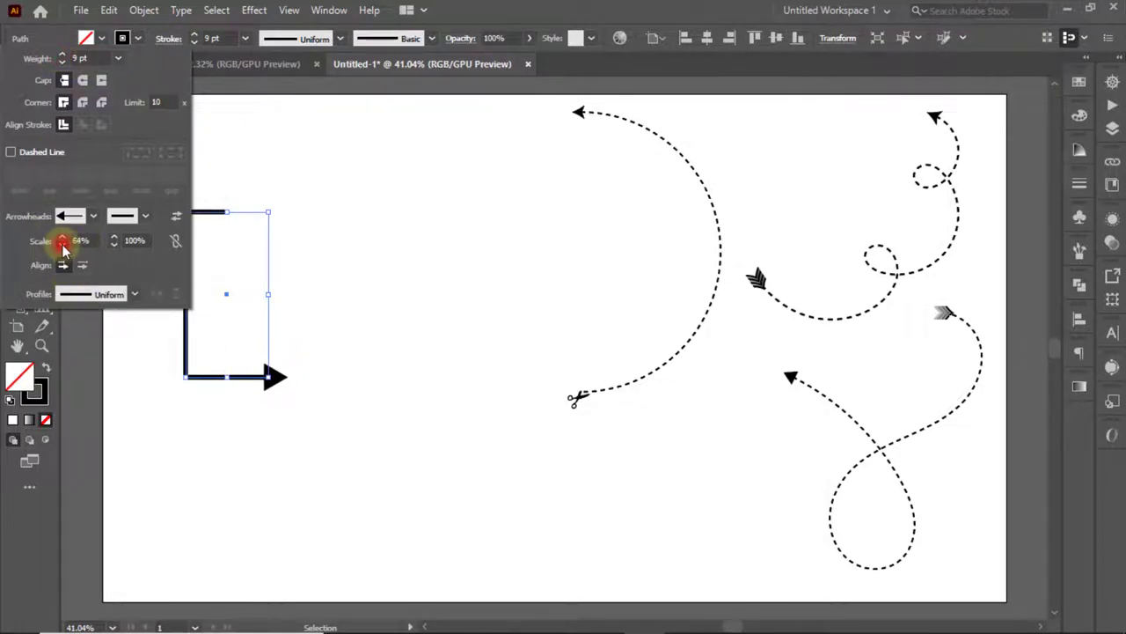
left_click(63, 245)
Give the stroke a tapered width profile and move the corner arrow beside the dashed arc
left_click(135, 295)
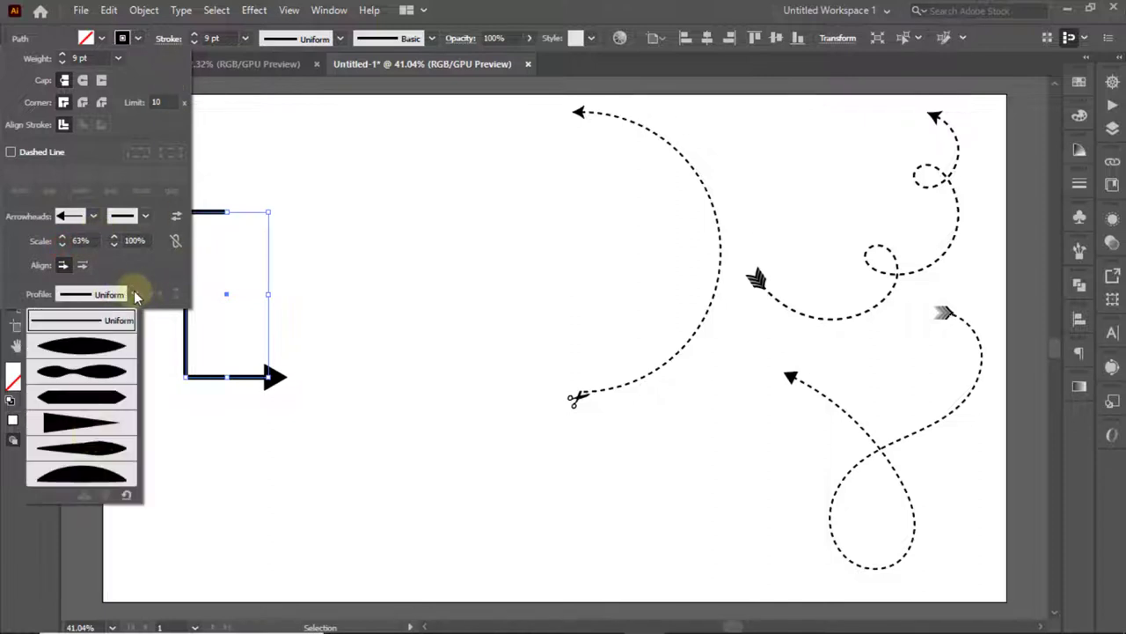
left_click(88, 434)
left_click(266, 192)
left_click_drag(188, 251, 545, 207)
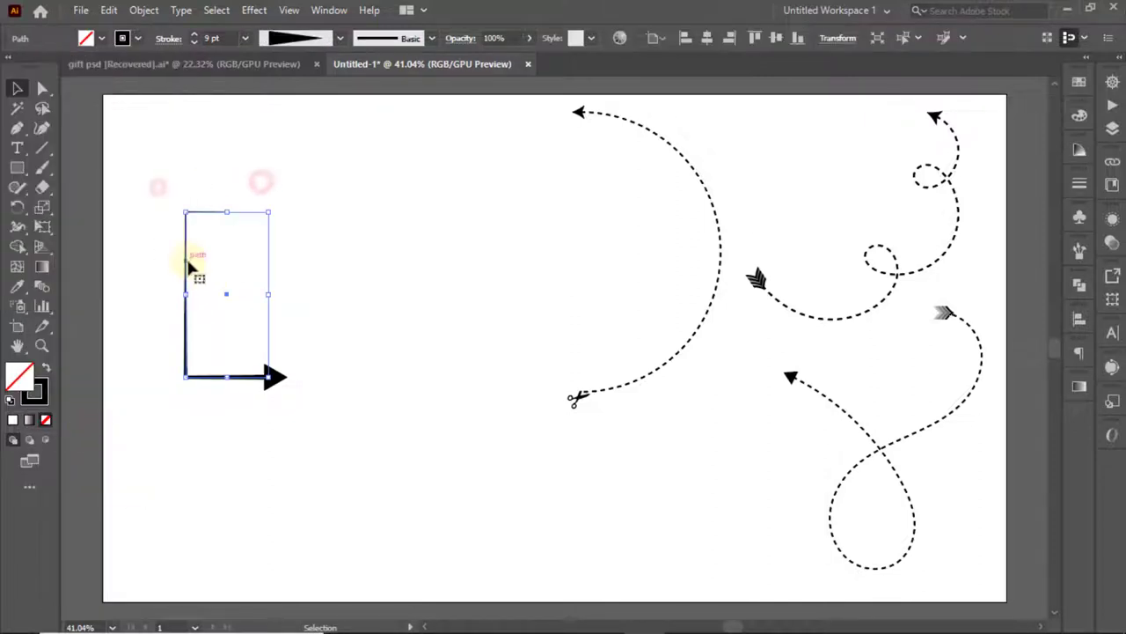
left_click(364, 228)
Reselect the corner arrow, preview it, and adjust an option in the Stroke panel
left_click(630, 332)
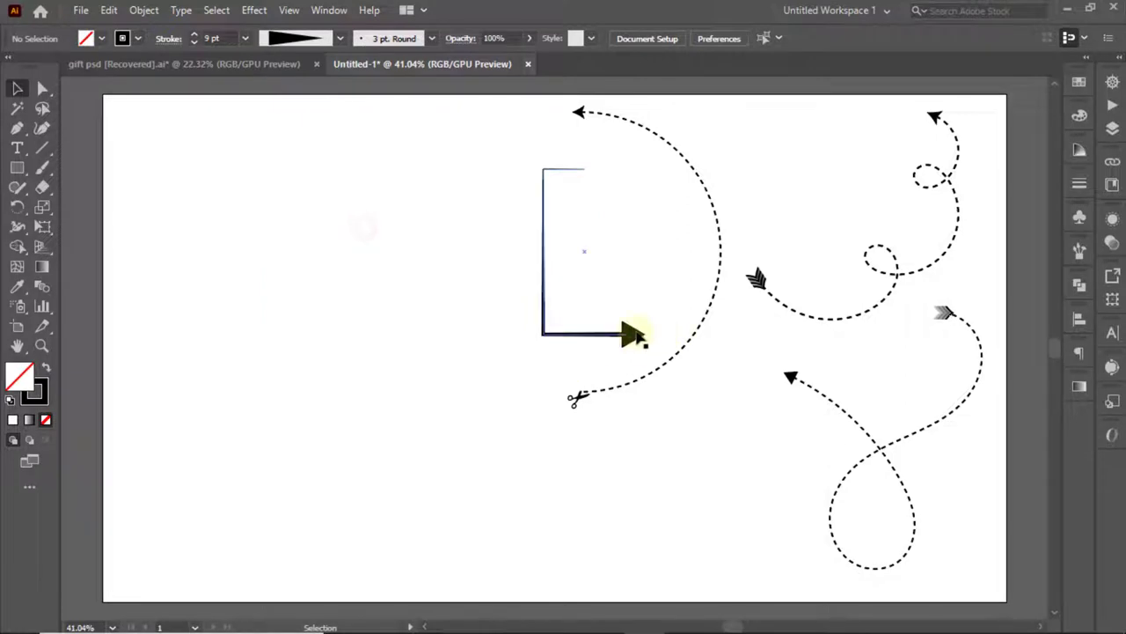
left_click(167, 40)
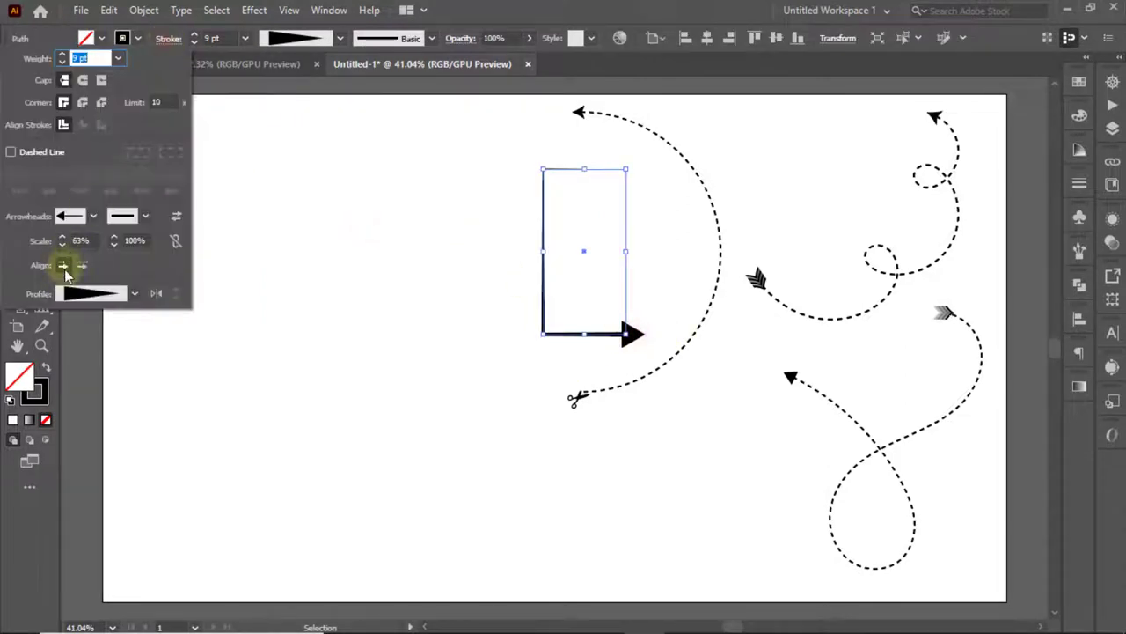
left_click(290, 209)
left_click(168, 38)
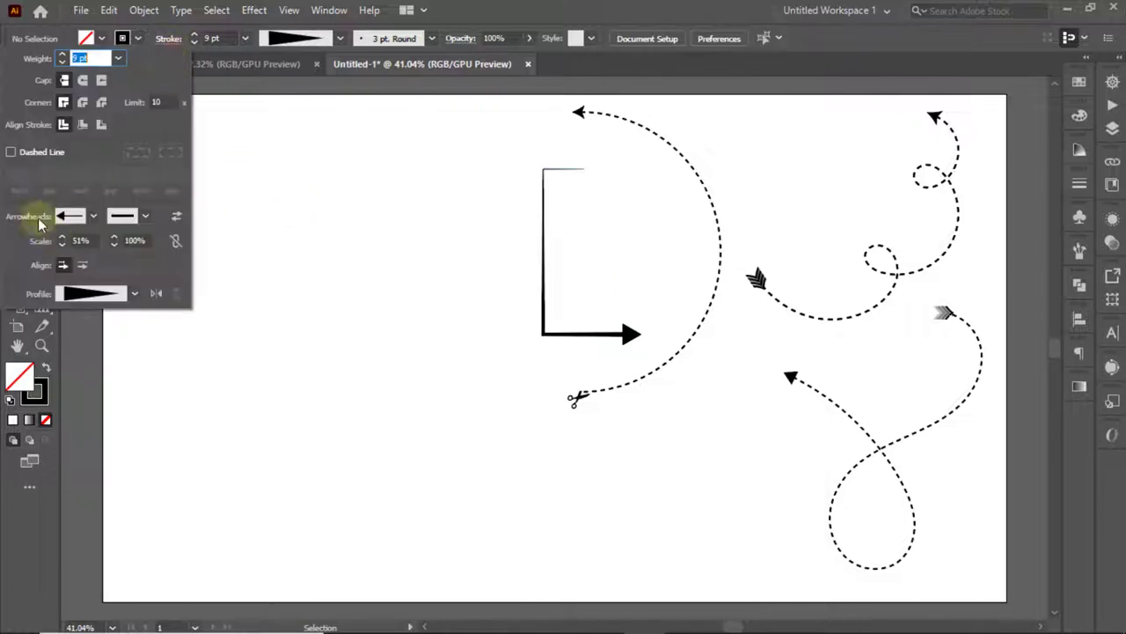
left_click(11, 152)
left_click(284, 151)
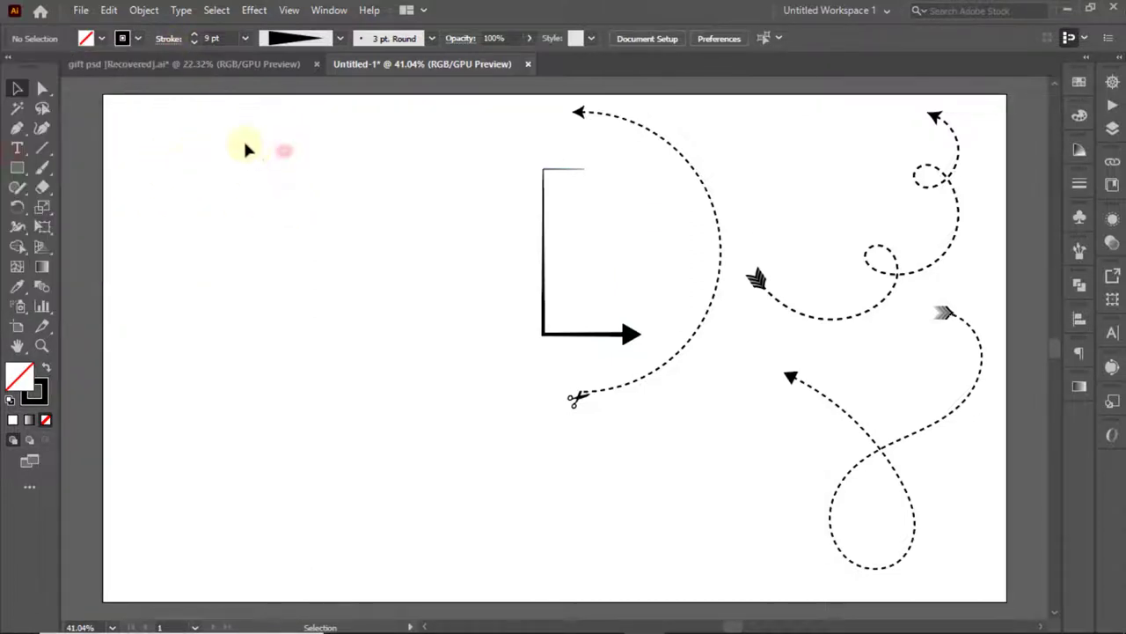
Draw a vertical line on the artboard's left side with the Line Segment tool
left_click(16, 167)
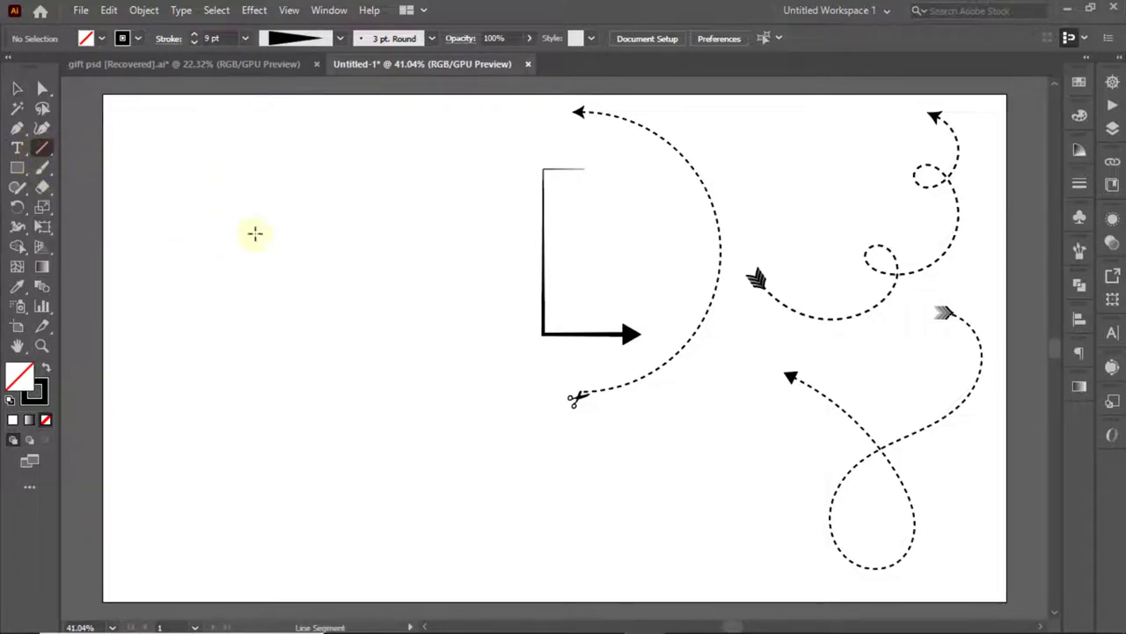
left_click(267, 163)
key("Escape")
mouse_move(294, 168)
left_mouse_down()
mouse_move(315, 437)
mouse_move(304, 500)
mouse_move(296, 446)
left_mouse_up()
left_click(17, 88)
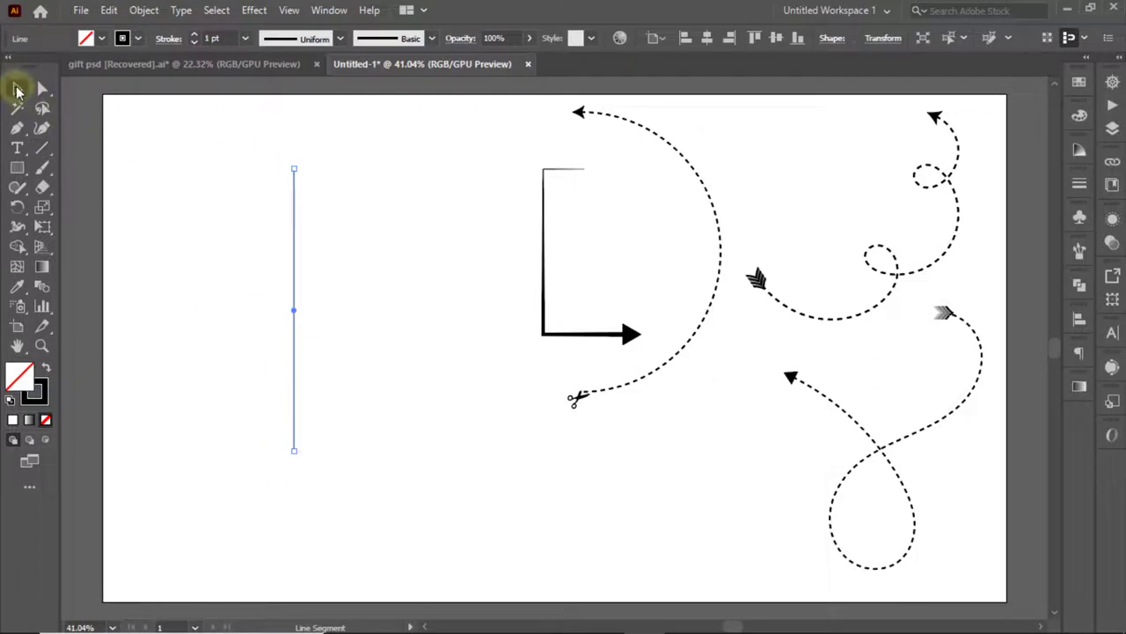
left_click_drag(192, 144, 266, 239)
left_click(295, 317)
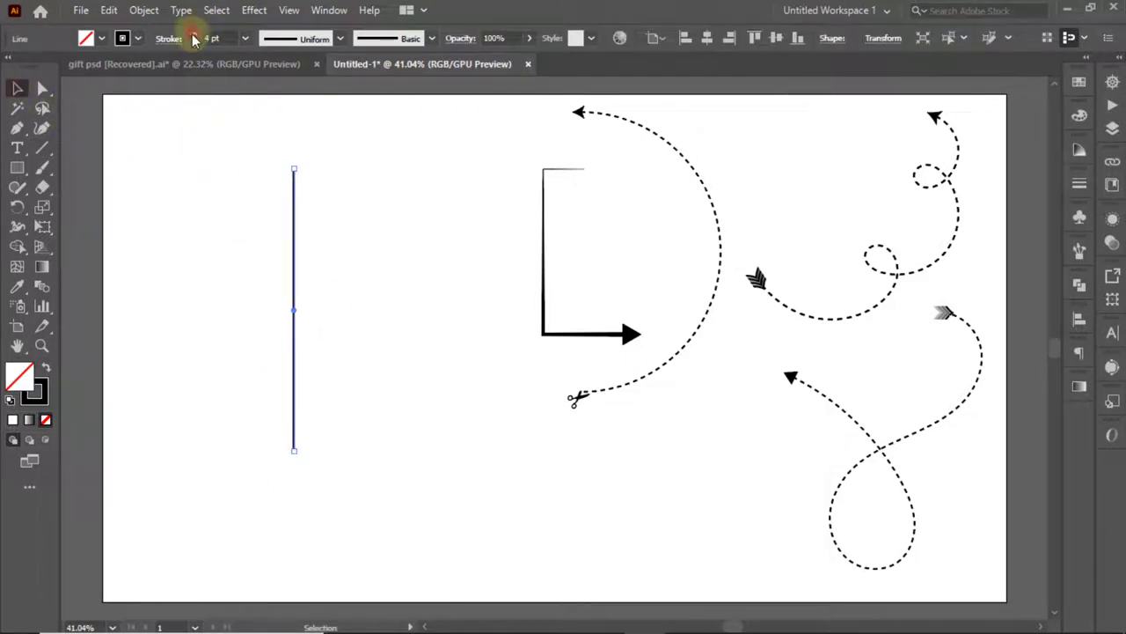
Make the vertical line a 3 pt dashed stroke
left_click(194, 42)
left_click(168, 38)
left_click(10, 152)
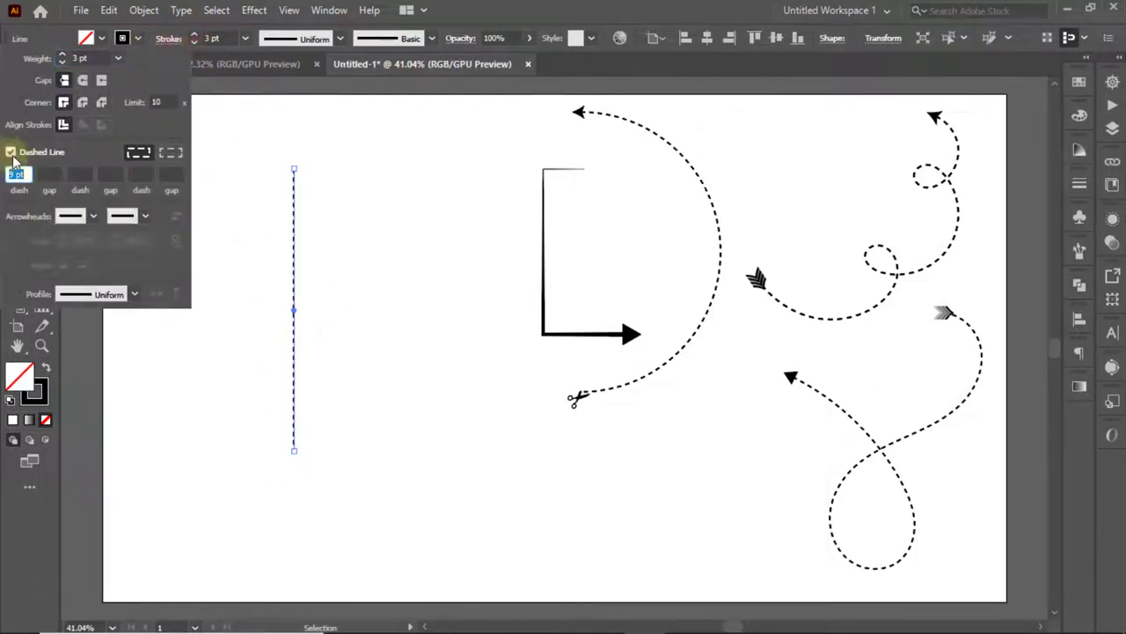
left_click(146, 216)
left_click(97, 267)
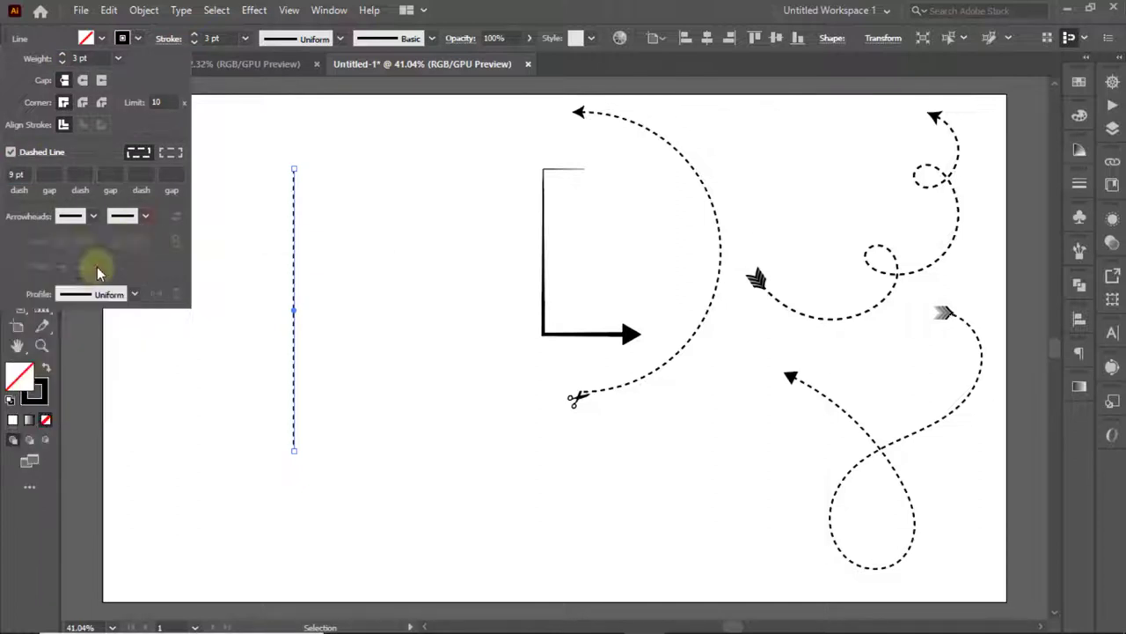
Give the dashed line a plain arrow tip at its start
left_click(92, 216)
scroll(77, 401, "down", 10)
left_click(66, 319)
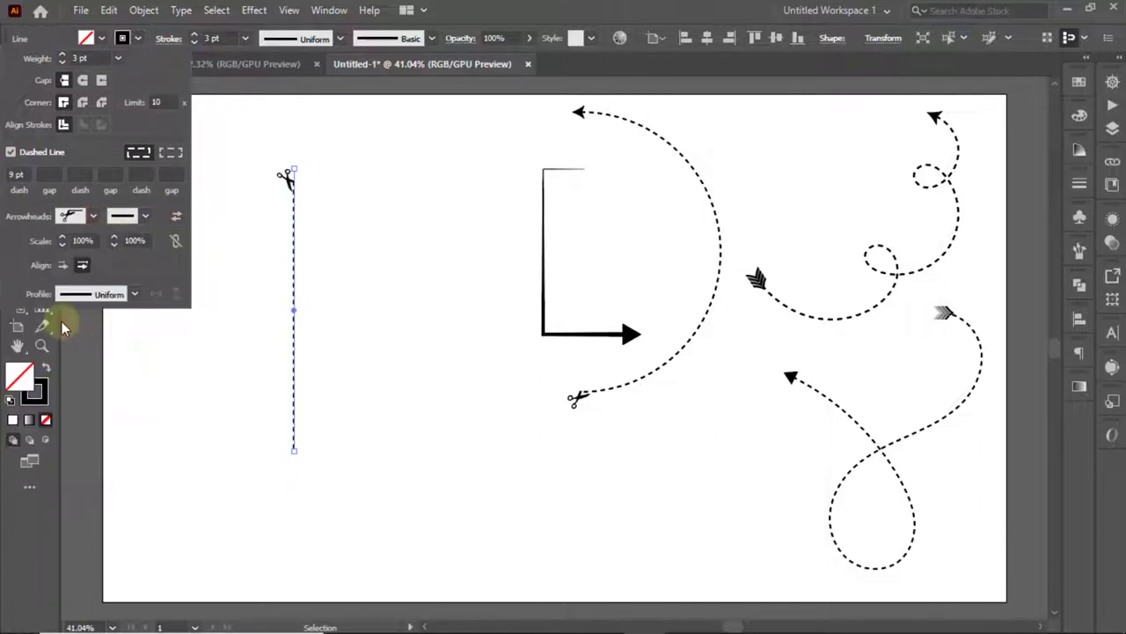
left_click(95, 216)
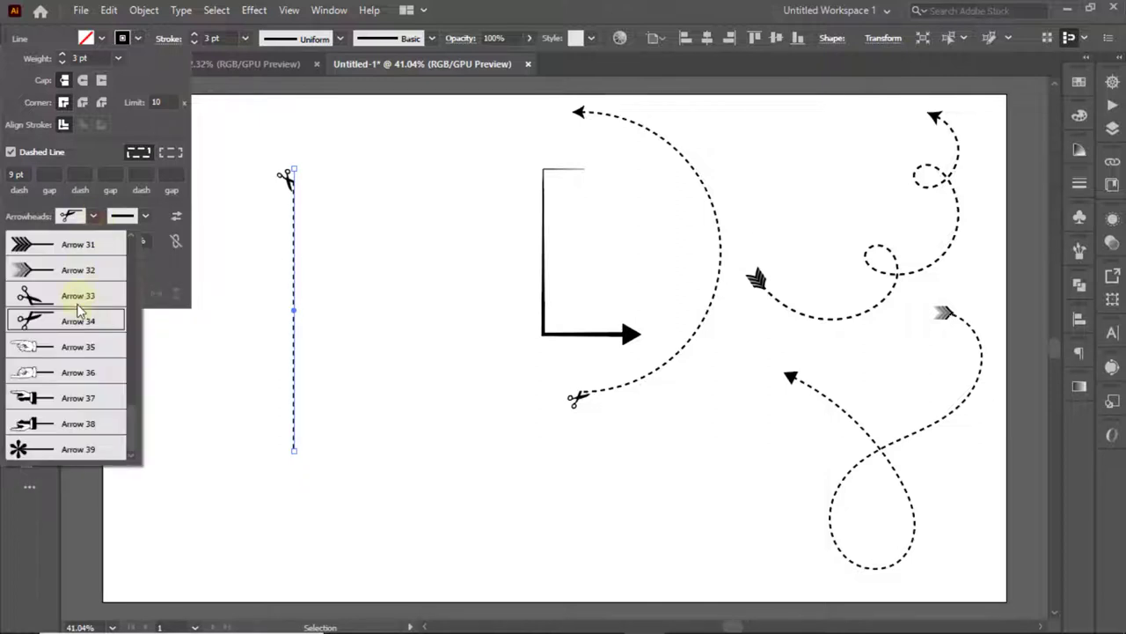
scroll(77, 301, "up", 10)
left_click(78, 297)
Add a scissors tail to the line's end and move it left of the corner arrow
left_click(145, 216)
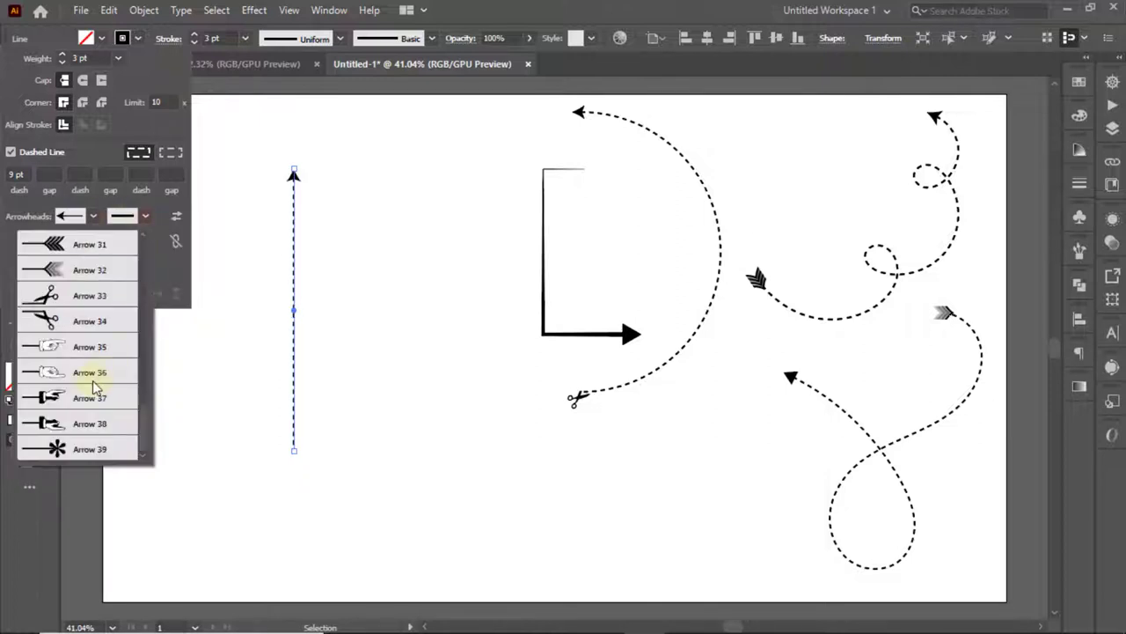
left_click(72, 300)
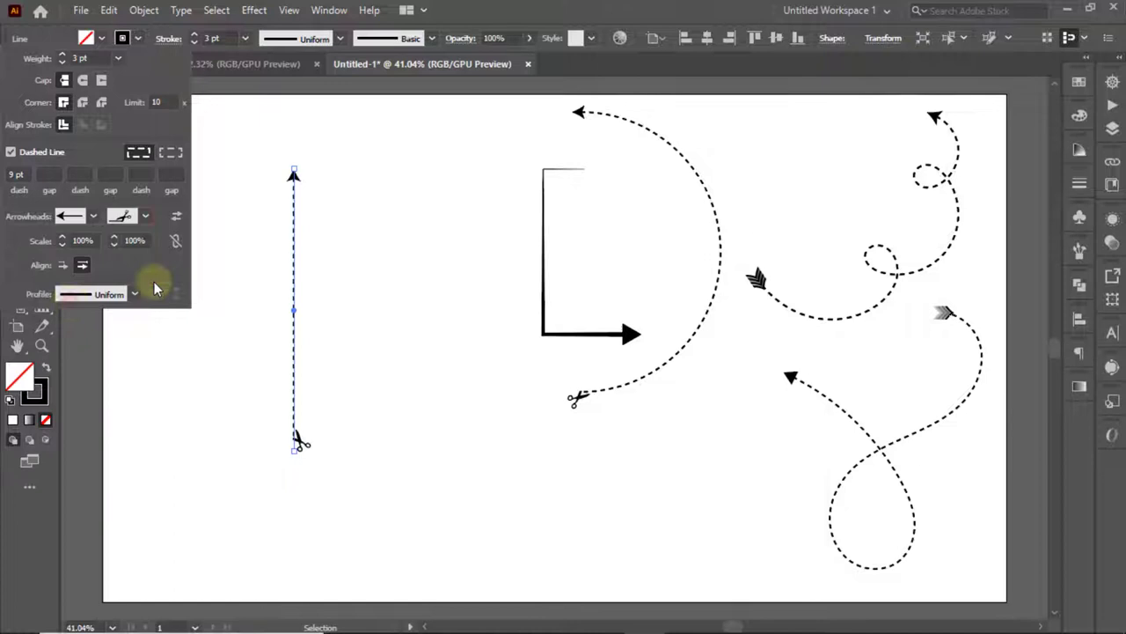
left_click(145, 216)
left_click(67, 325)
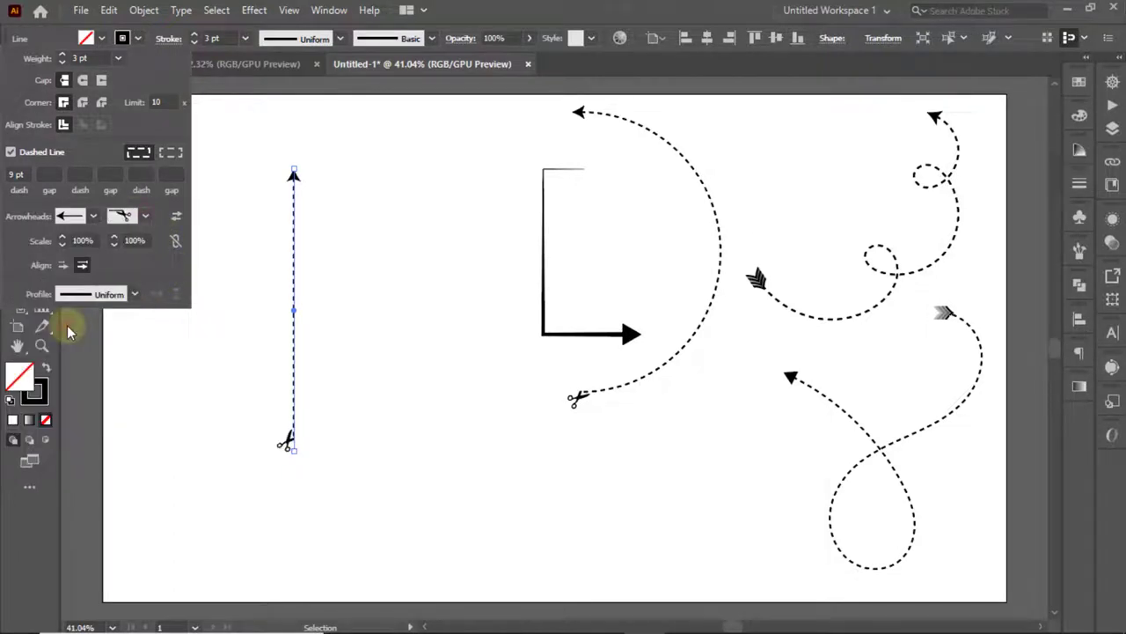
left_click(236, 357)
left_click_drag(288, 440, 469, 383)
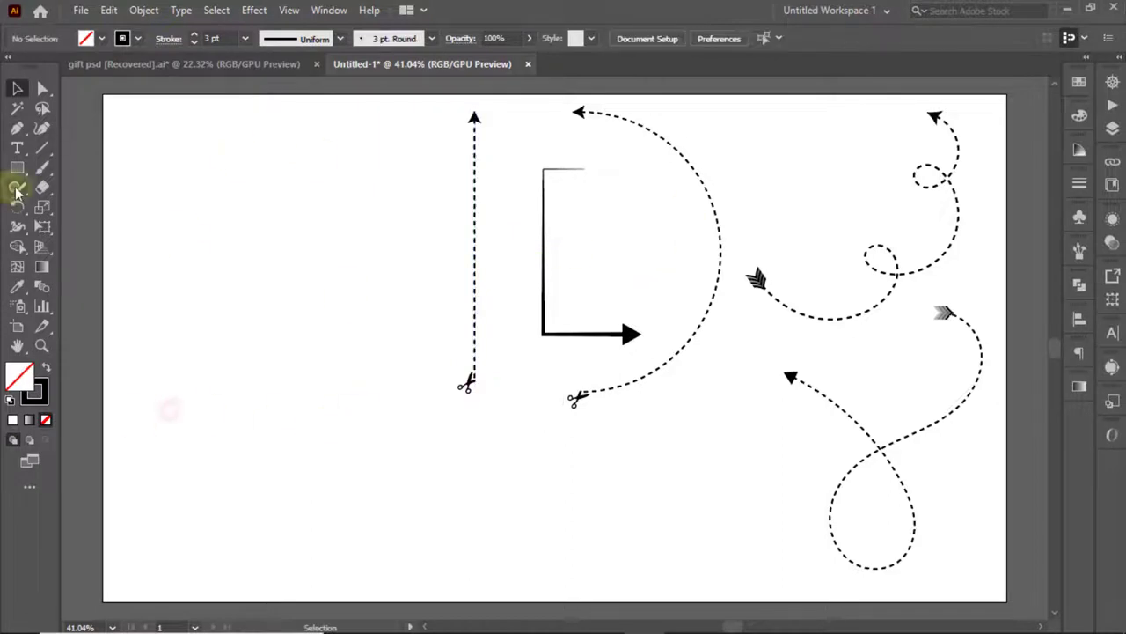
Draw a second vertical line on the left
left_click(43, 148)
left_click_drag(204, 139, 204, 396)
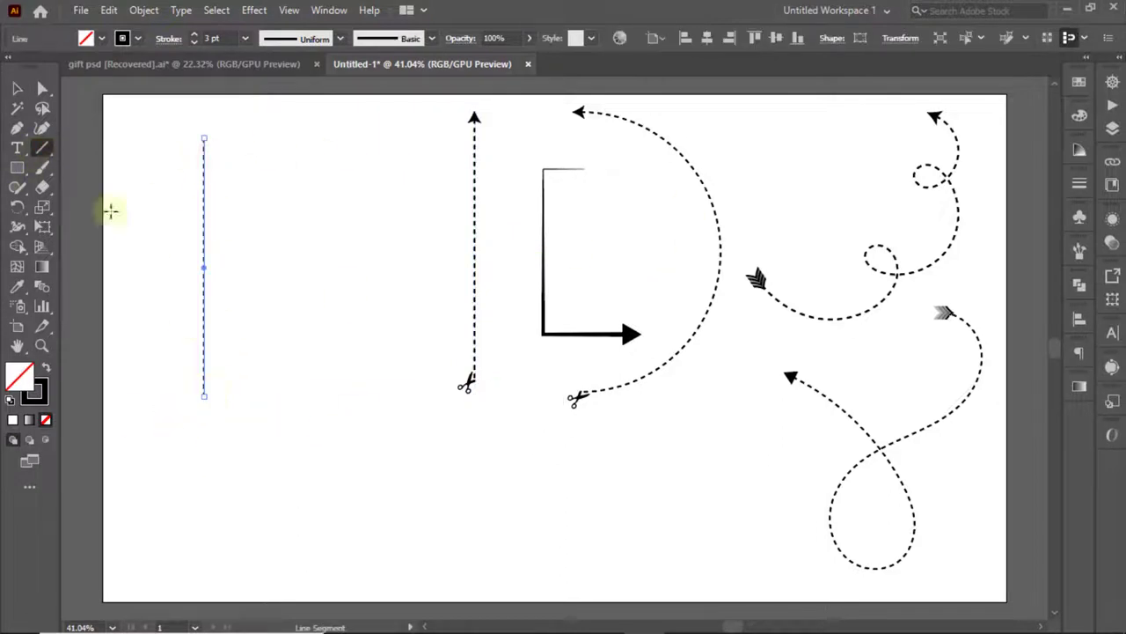
left_click(17, 88)
left_click_drag(159, 131, 238, 259)
Give the second line an arrow tip and tapered profile, and place it beside the scissors arrow
left_click(168, 37)
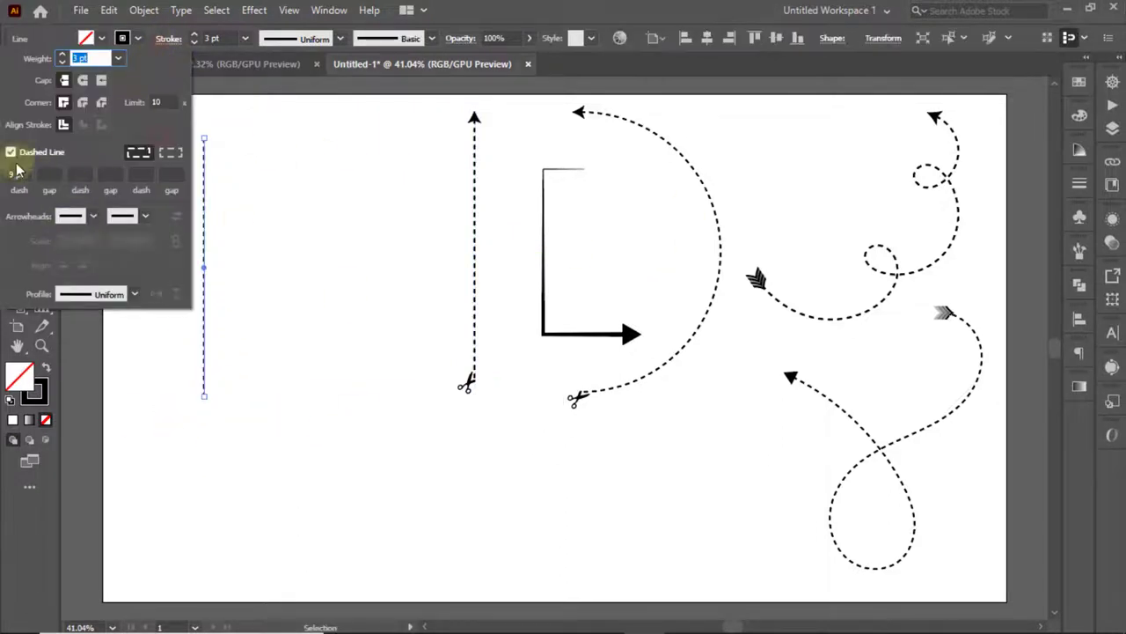
left_click(93, 216)
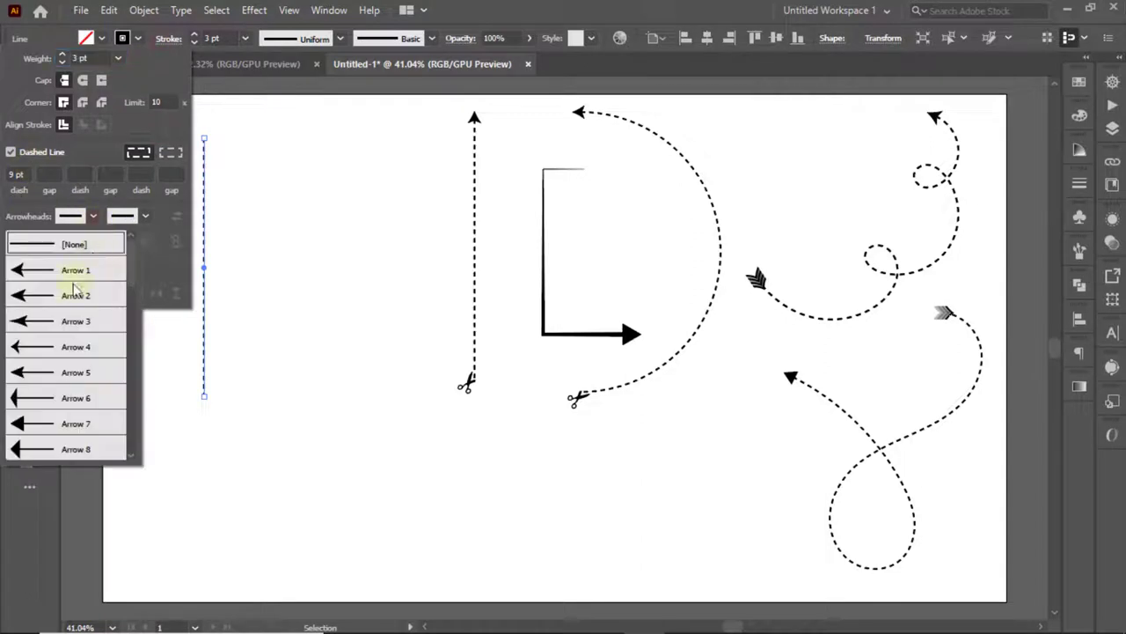
left_click(31, 451)
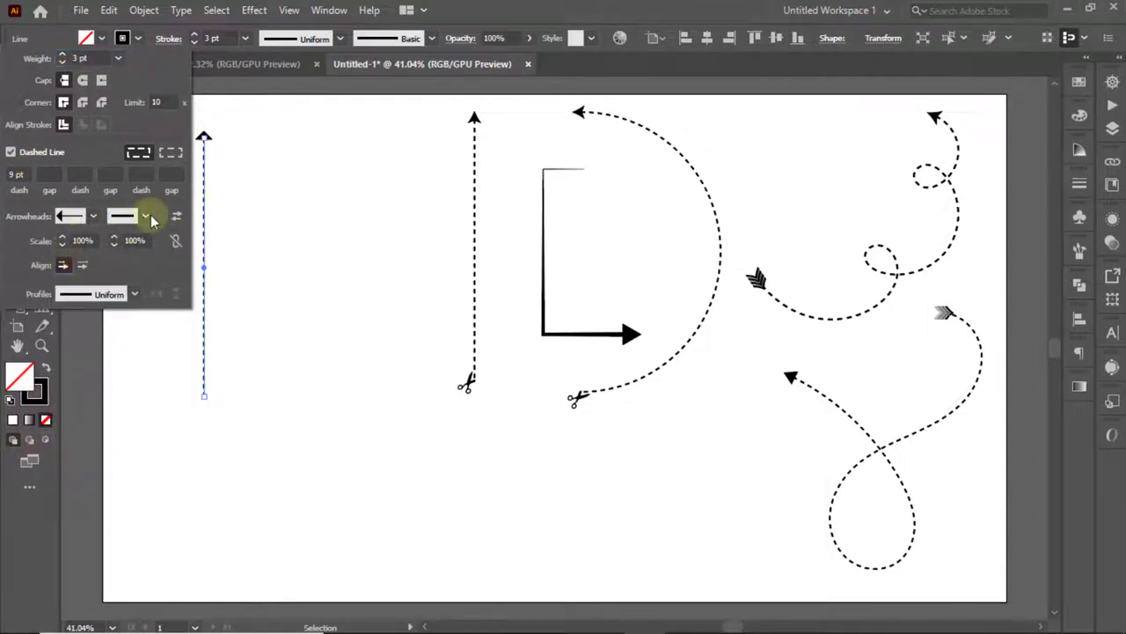
left_click(133, 294)
key("Escape")
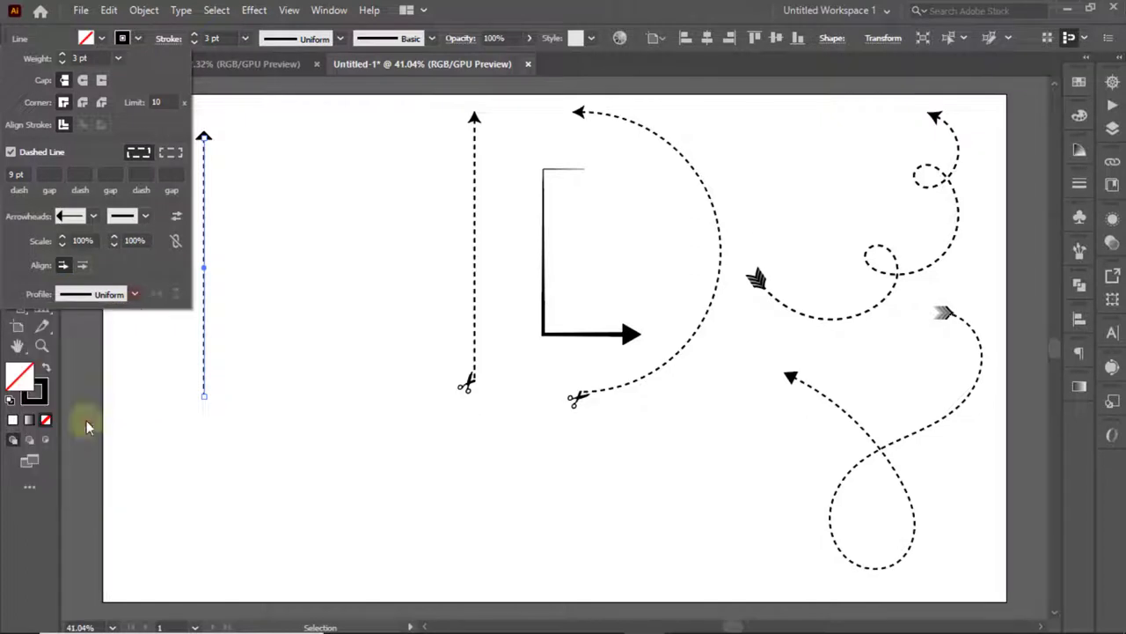
left_click(309, 116)
mouse_move(178, 227)
left_mouse_down()
mouse_move(208, 296)
mouse_move(437, 280)
left_mouse_up()
left_click(309, 299)
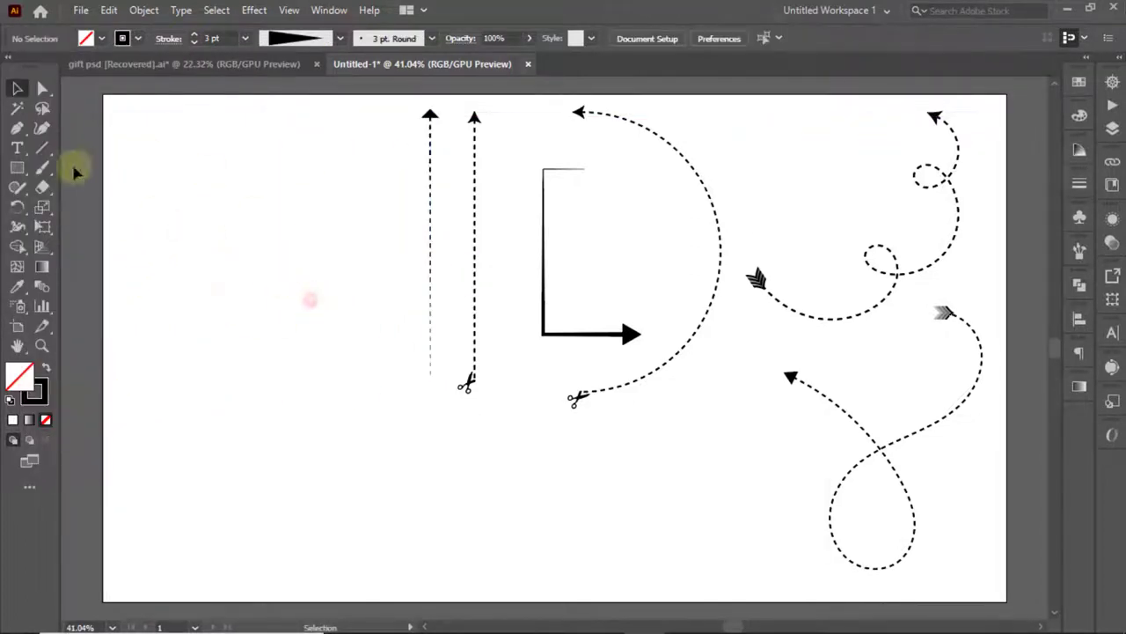
Draw a vertical line near the top left with a 30 pt stroke
left_click(42, 148)
left_click_drag(215, 145, 230, 350)
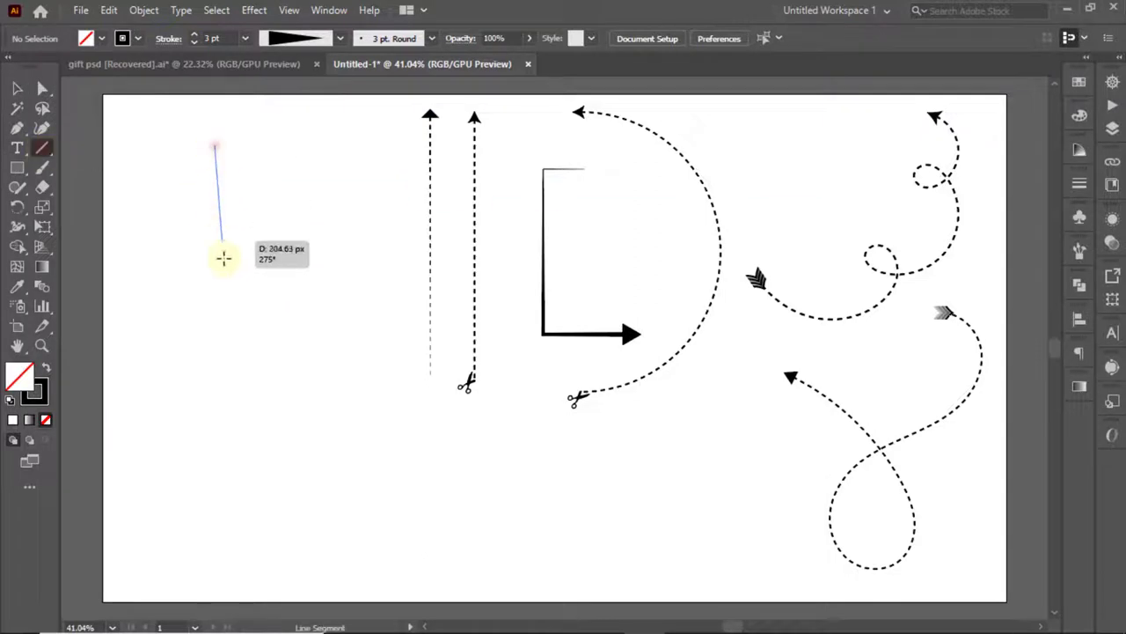
left_click(16, 88)
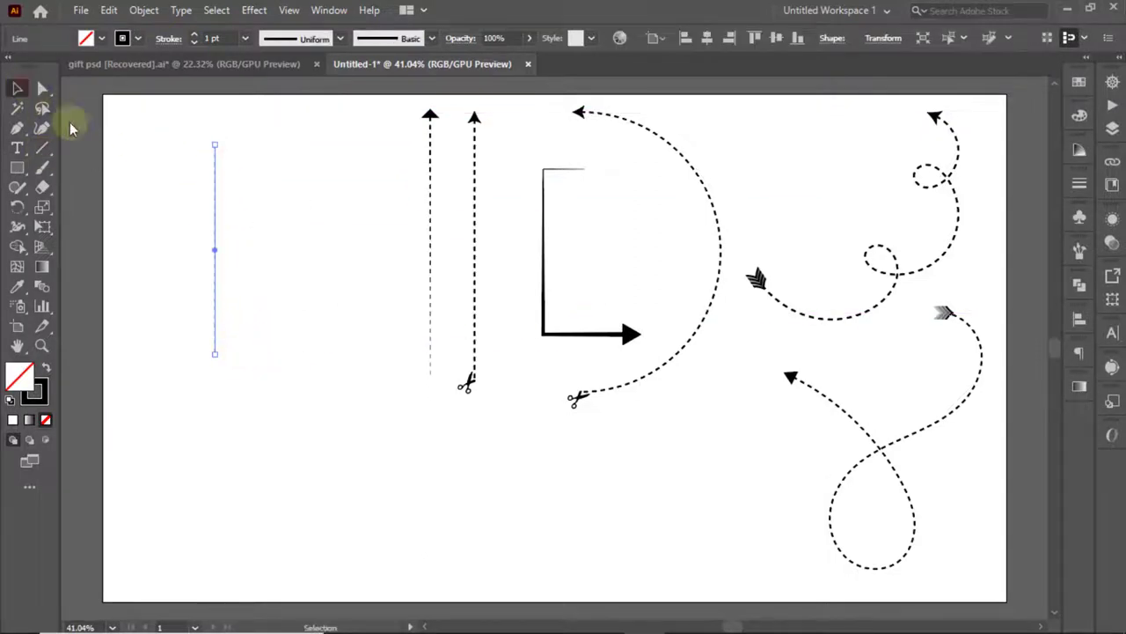
left_click(168, 38)
left_click(195, 38)
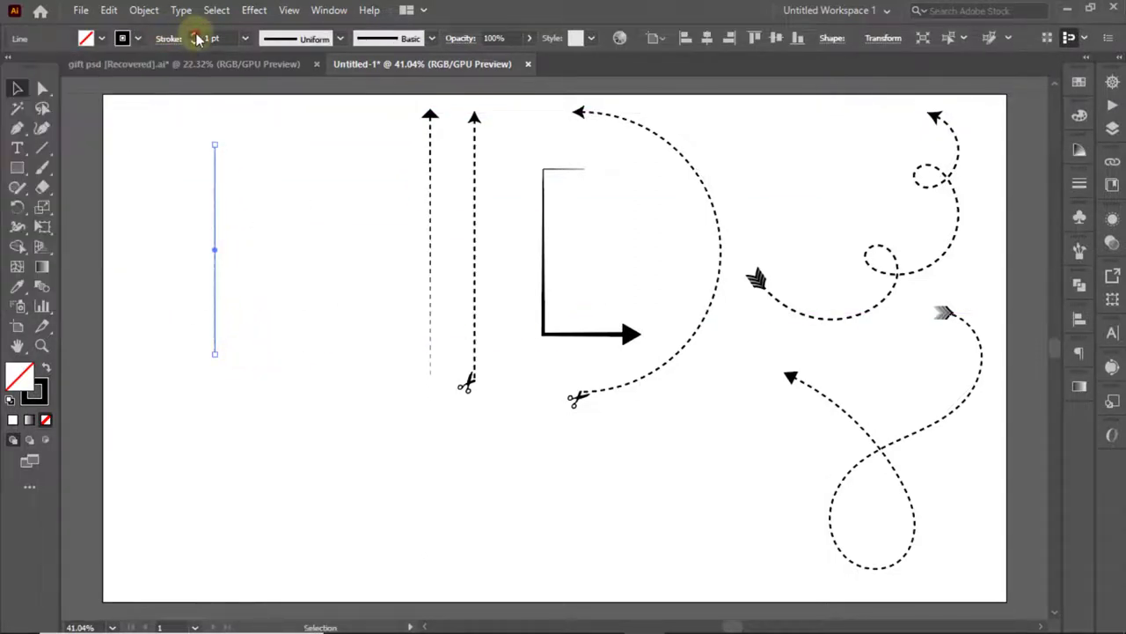
left_click(196, 38)
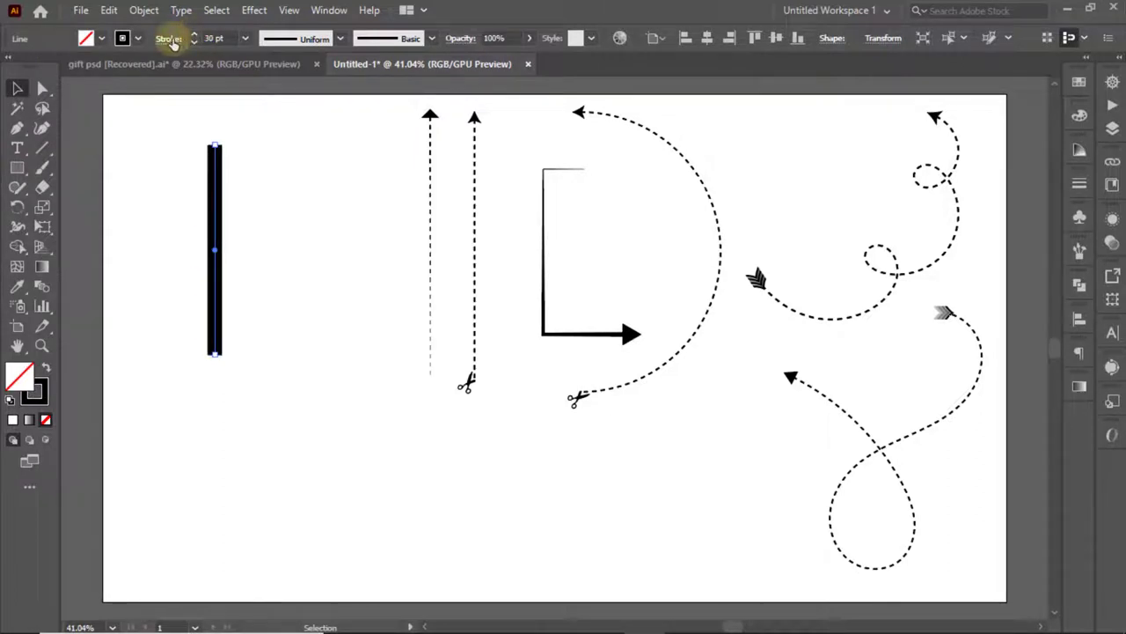
Give the line a large arrow tip on top and a reduced feather fletching tail
left_click(168, 38)
left_click(93, 215)
left_click(40, 269)
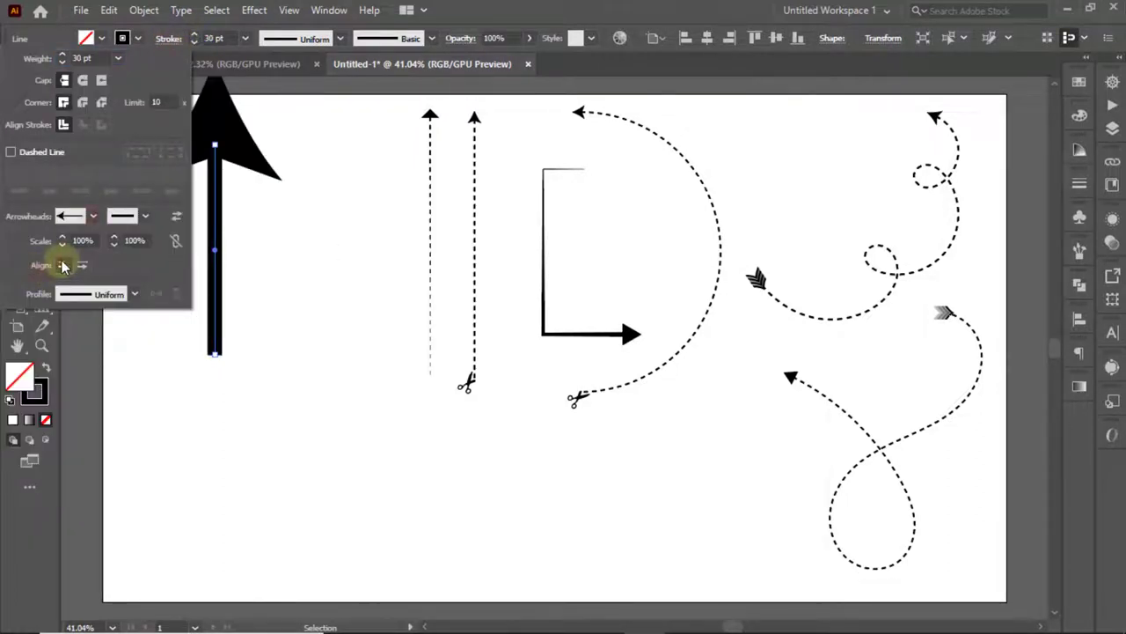
left_click(62, 245)
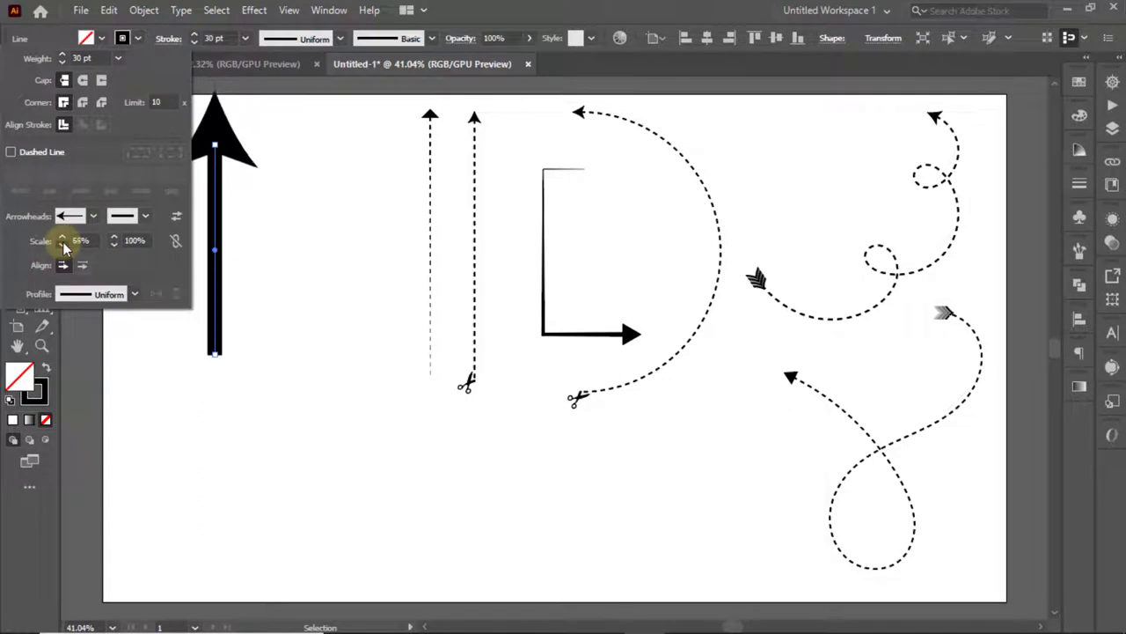
left_click(145, 215)
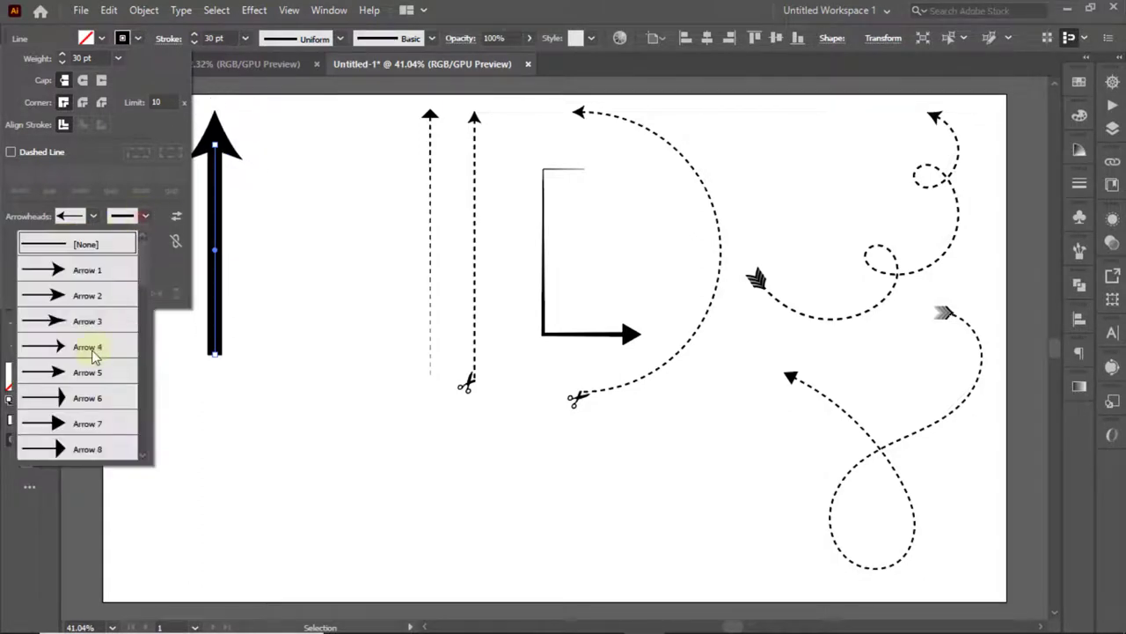
scroll(88, 290, "down", 5)
left_click(88, 292)
left_click(114, 244)
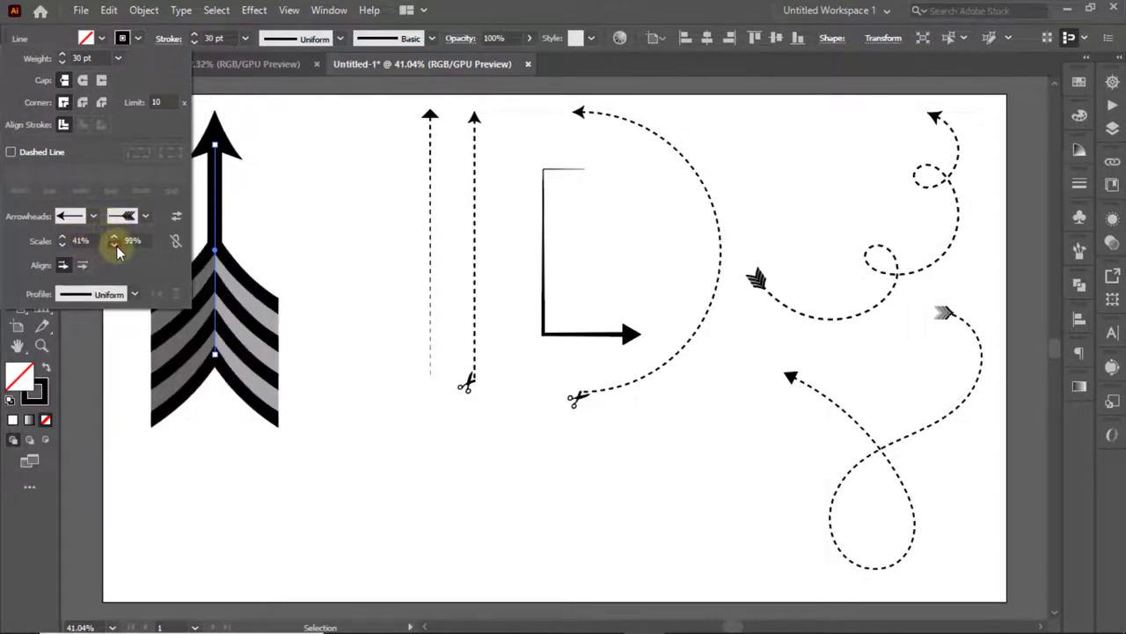
left_click(114, 244)
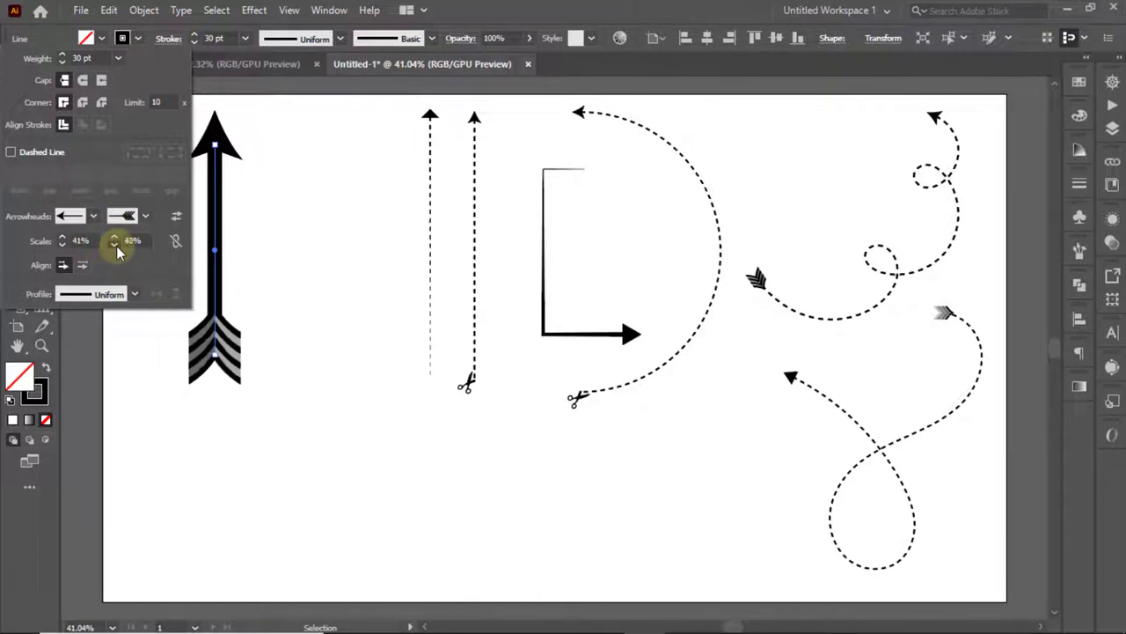
Thin the arrow's stroke to 23 pt and move it beside the dashed arrows
left_click(62, 62)
left_click(62, 63)
left_click(327, 126)
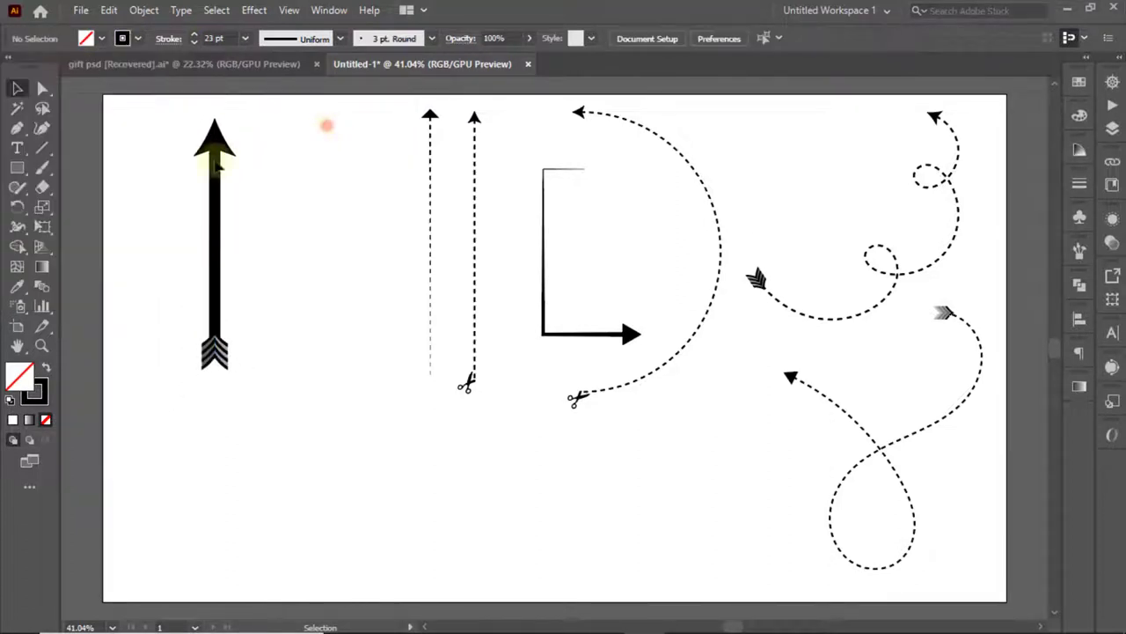
left_click(220, 252)
left_click_drag(217, 261, 380, 256)
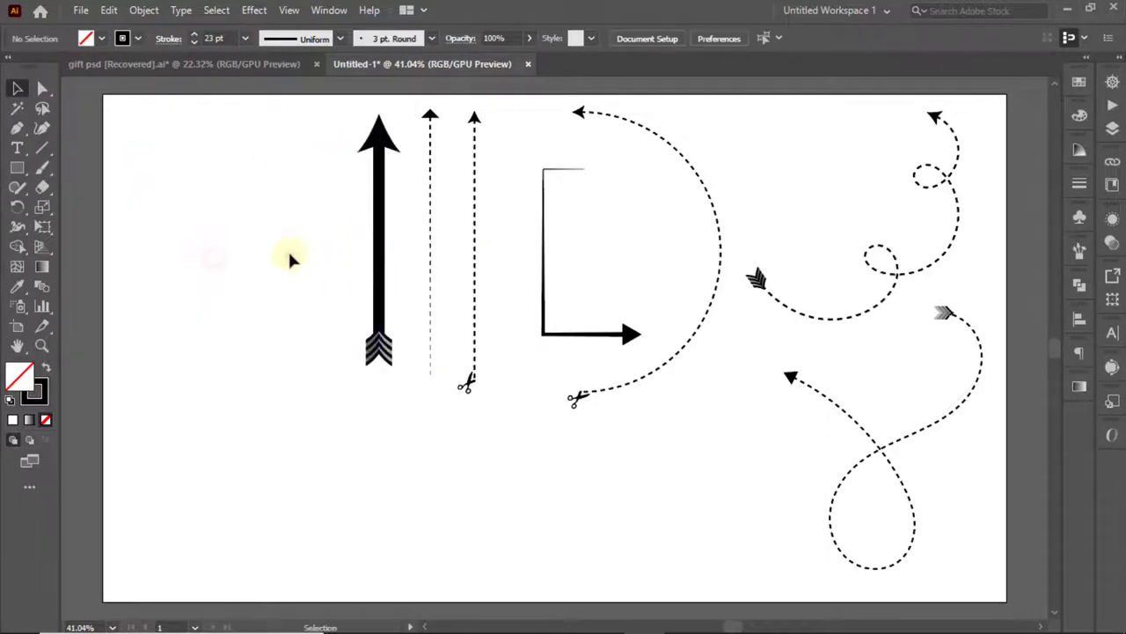
Lower the thick arrow's stroke weight to 18 pt
left_click(194, 42)
left_click(193, 42)
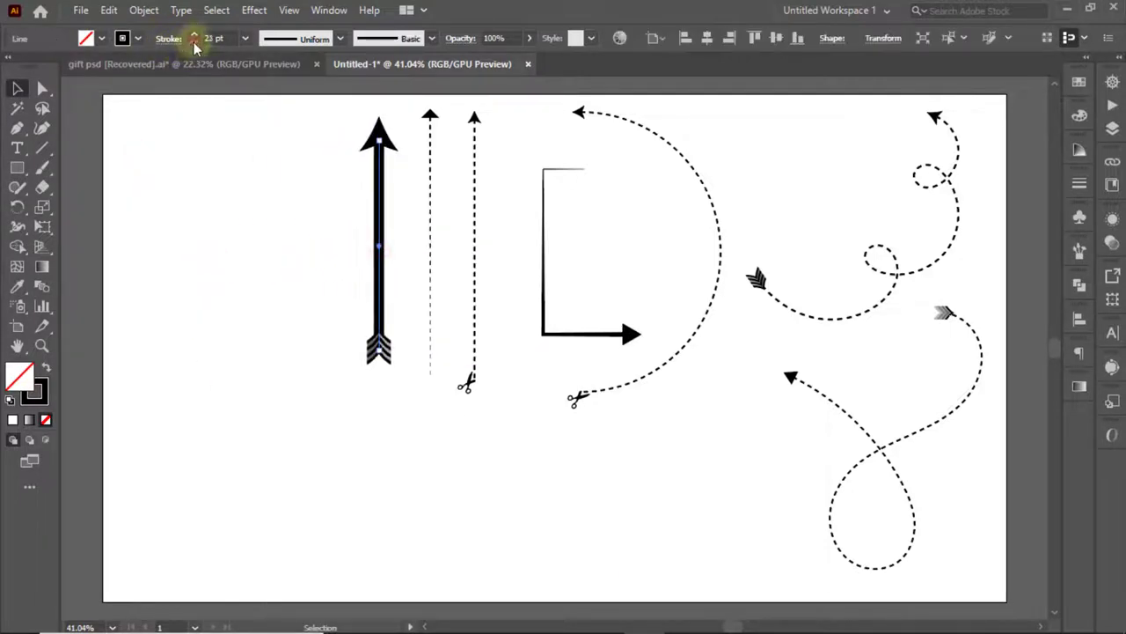
left_click(201, 161)
left_click_drag(305, 192, 395, 289)
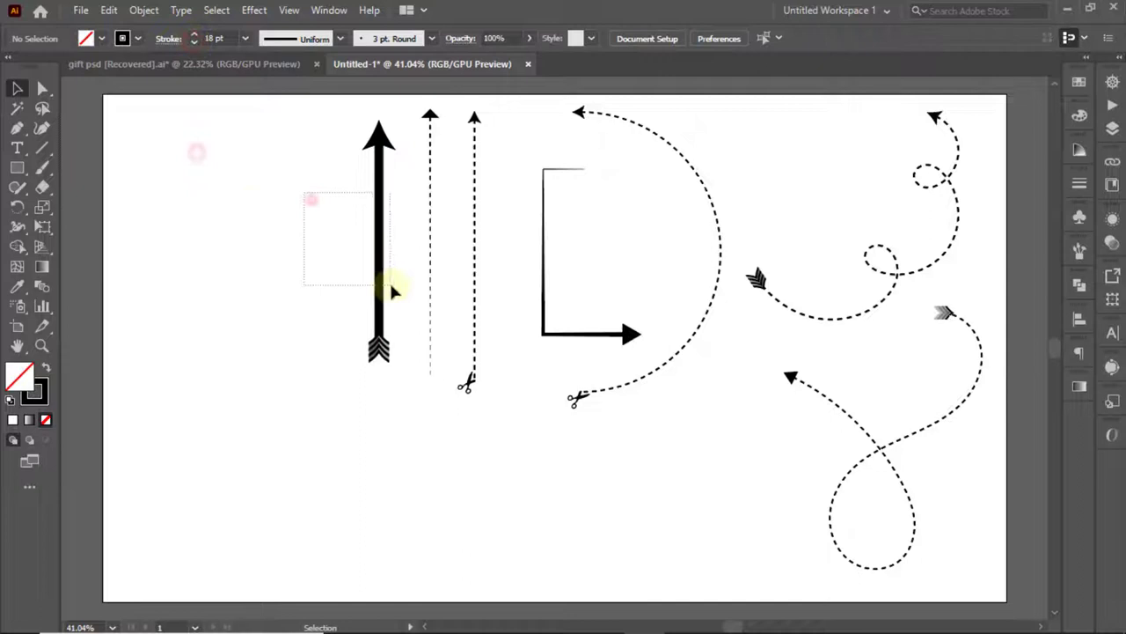
left_click(164, 38)
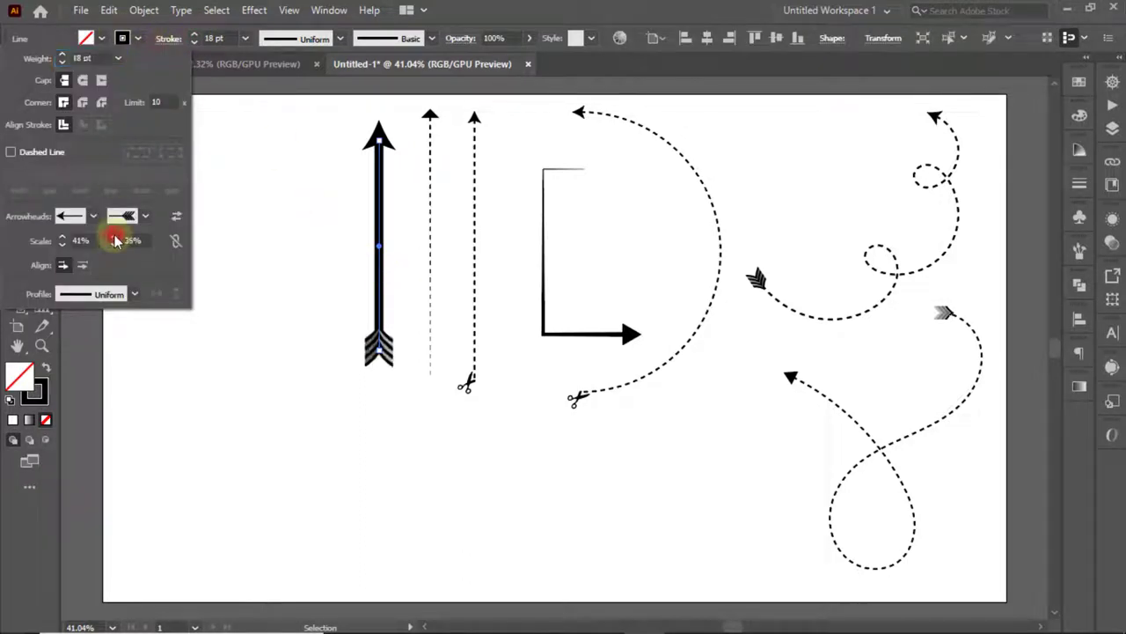
left_click(313, 240)
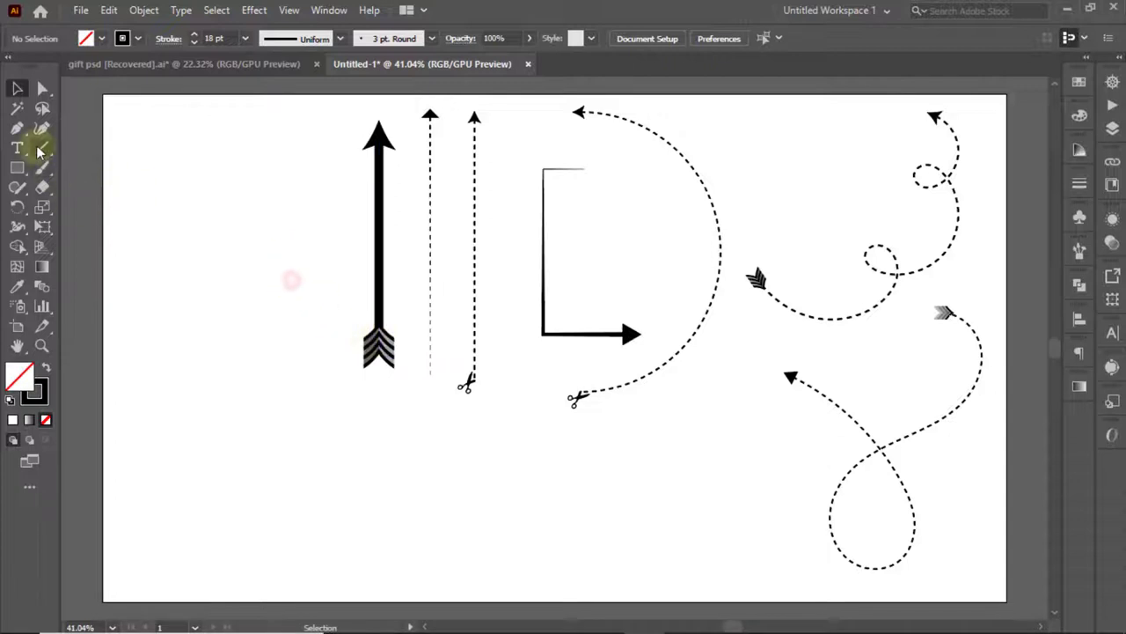
Draw a circle and delete its right and bottom anchors, leaving a quarter arc
left_click_drag(18, 169, 58, 206)
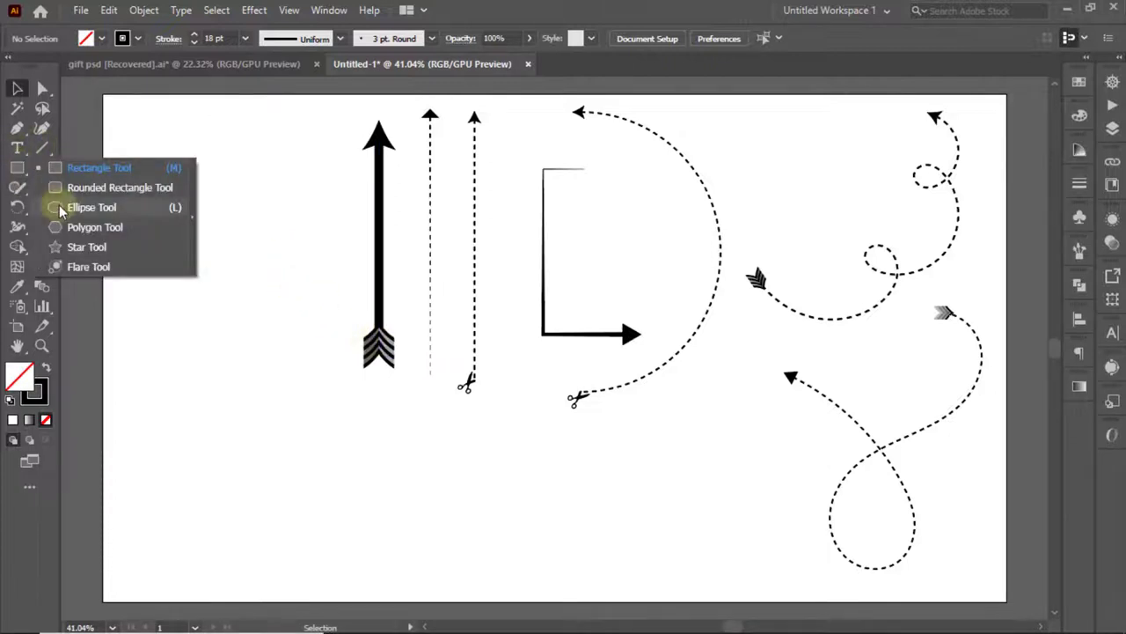
left_click_drag(135, 168, 330, 362)
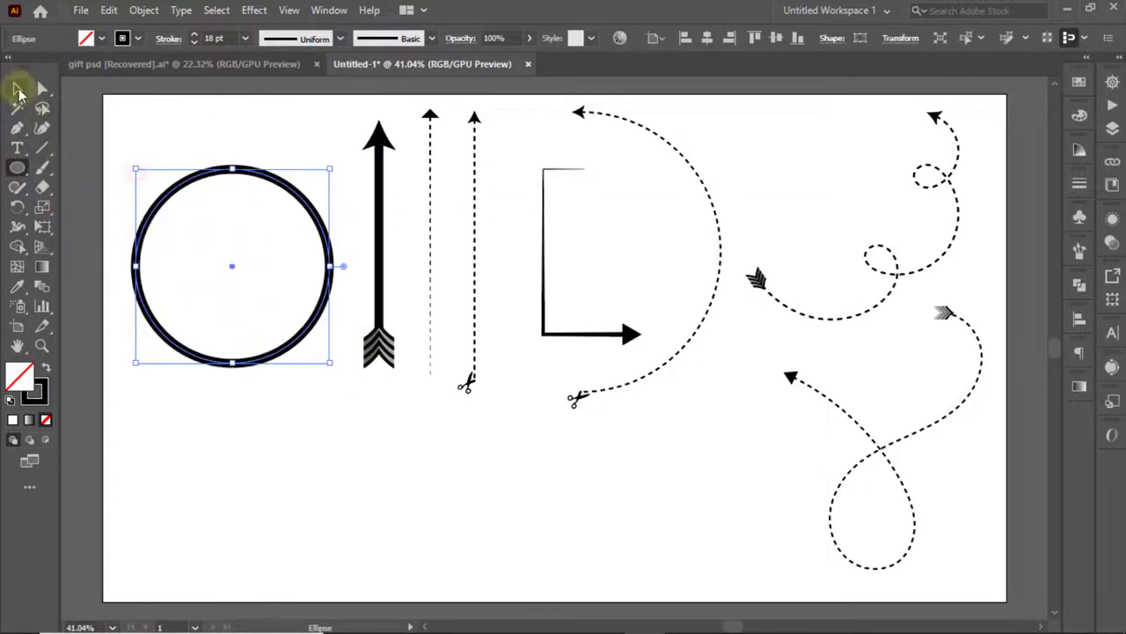
left_click(17, 88)
left_click(332, 265)
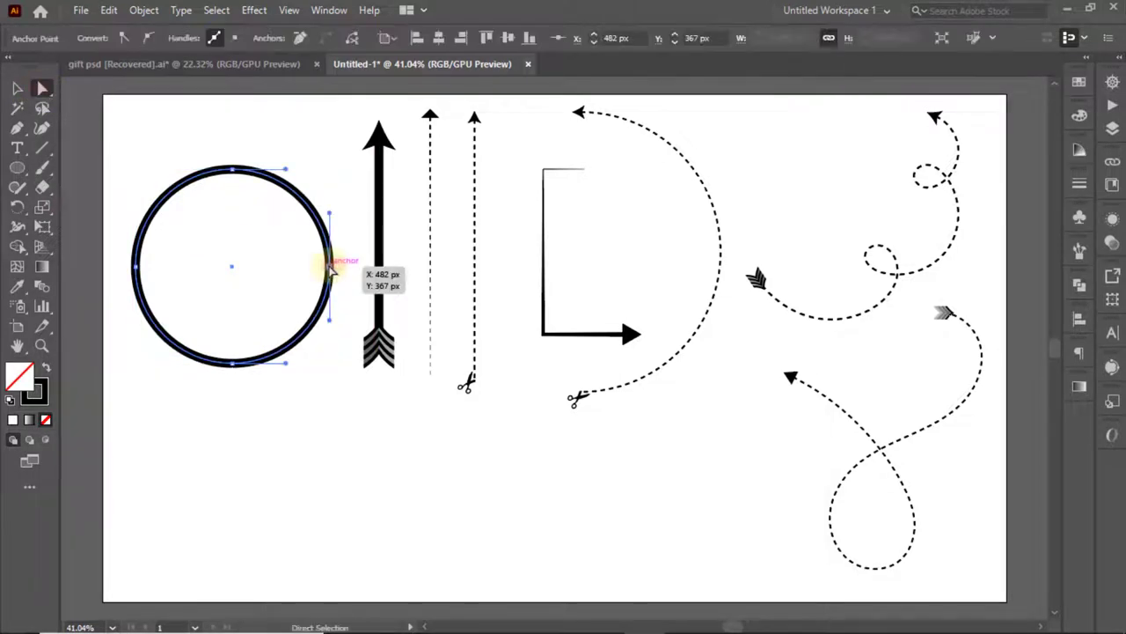
key("Delete")
left_click(233, 365)
key("Delete")
left_click(17, 88)
left_click(244, 327)
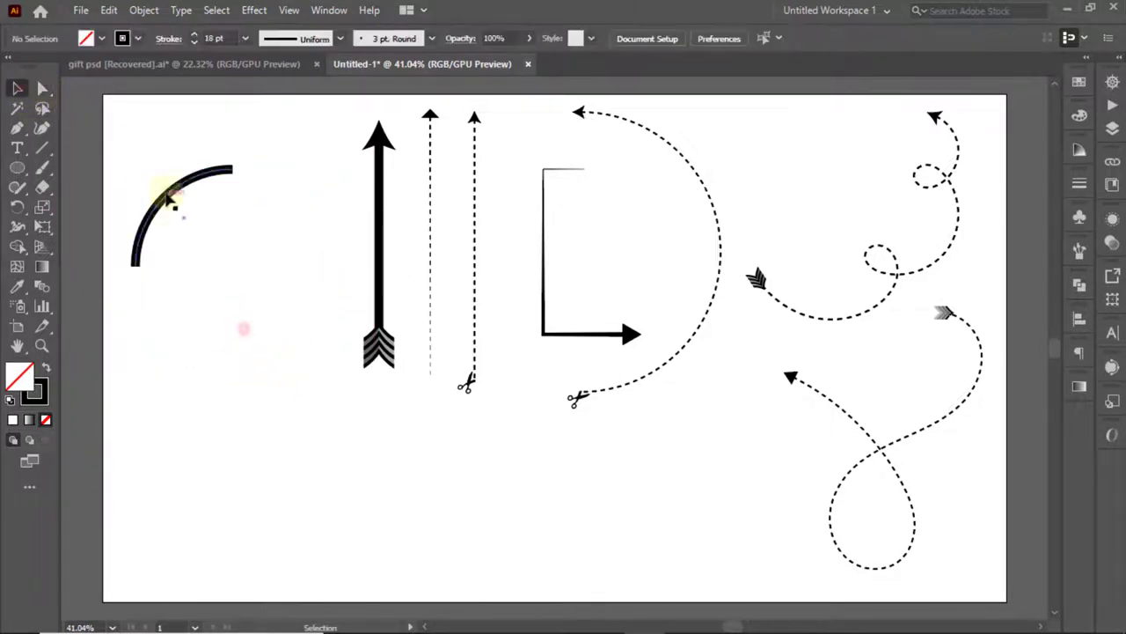
left_click(167, 186)
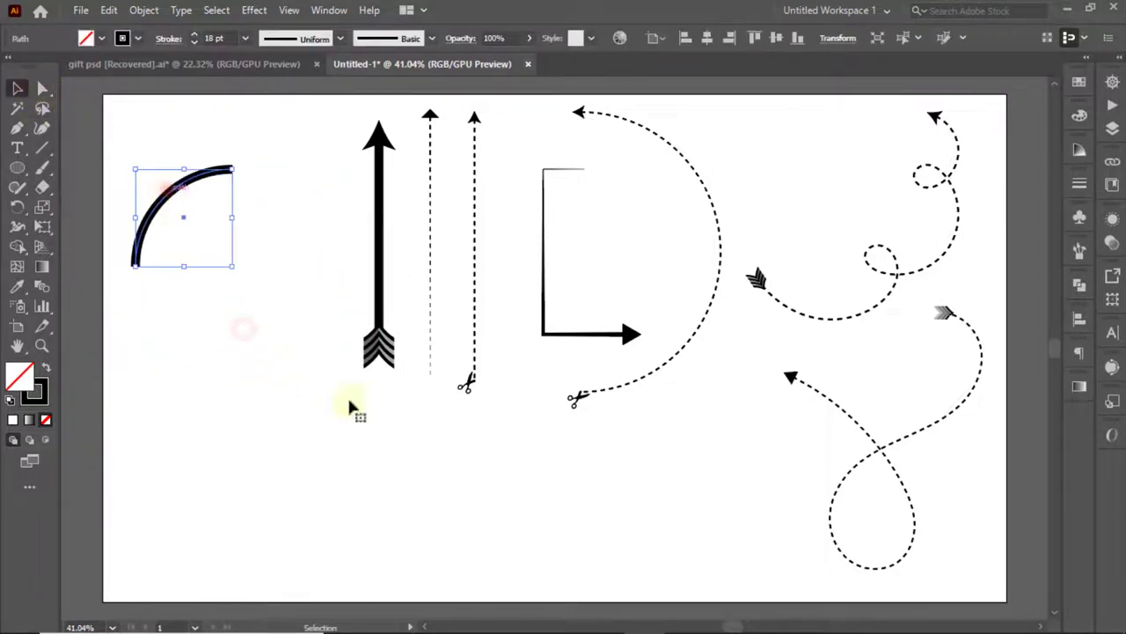
Thicken the arc's stroke and give it a flipped tapered width profile
left_click(195, 35)
left_click(169, 38)
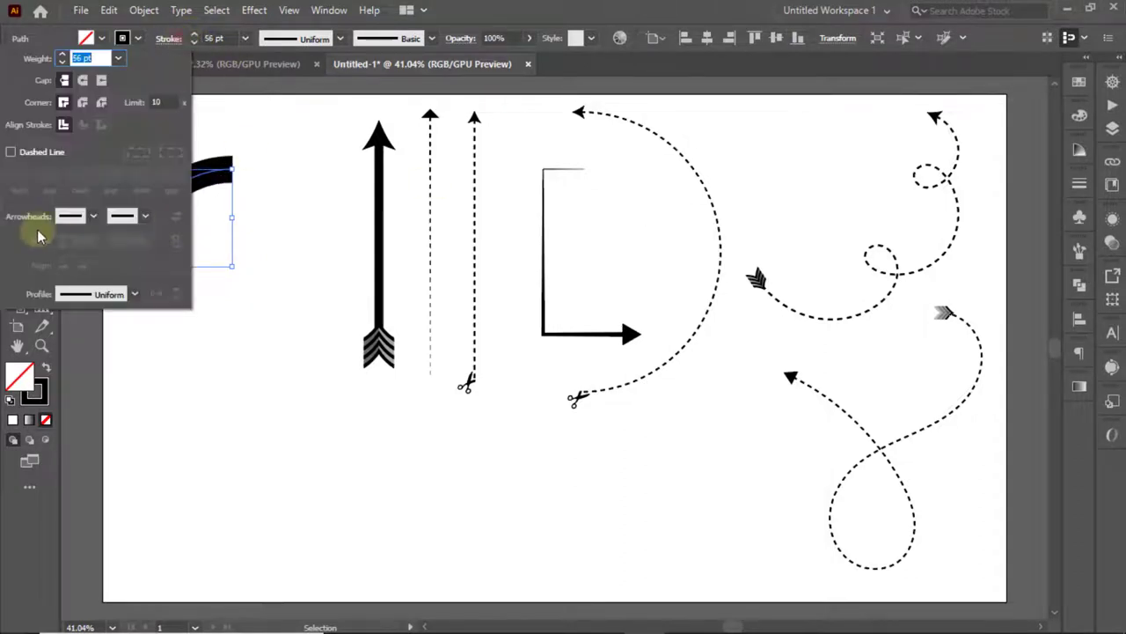
left_click(134, 293)
left_click(78, 424)
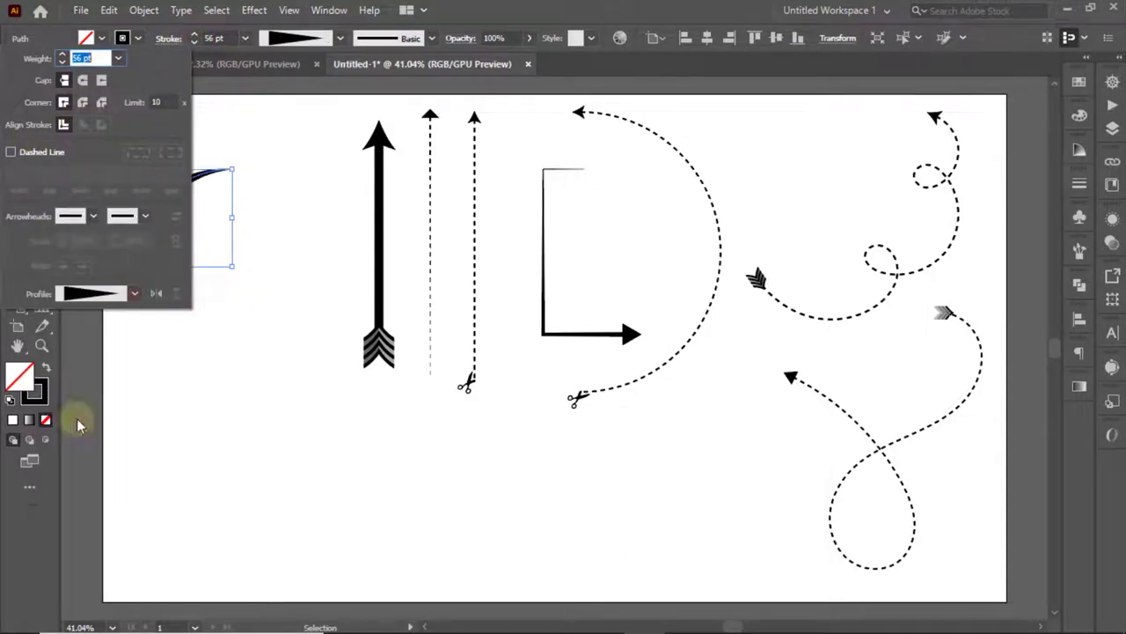
left_click_drag(136, 212, 326, 501)
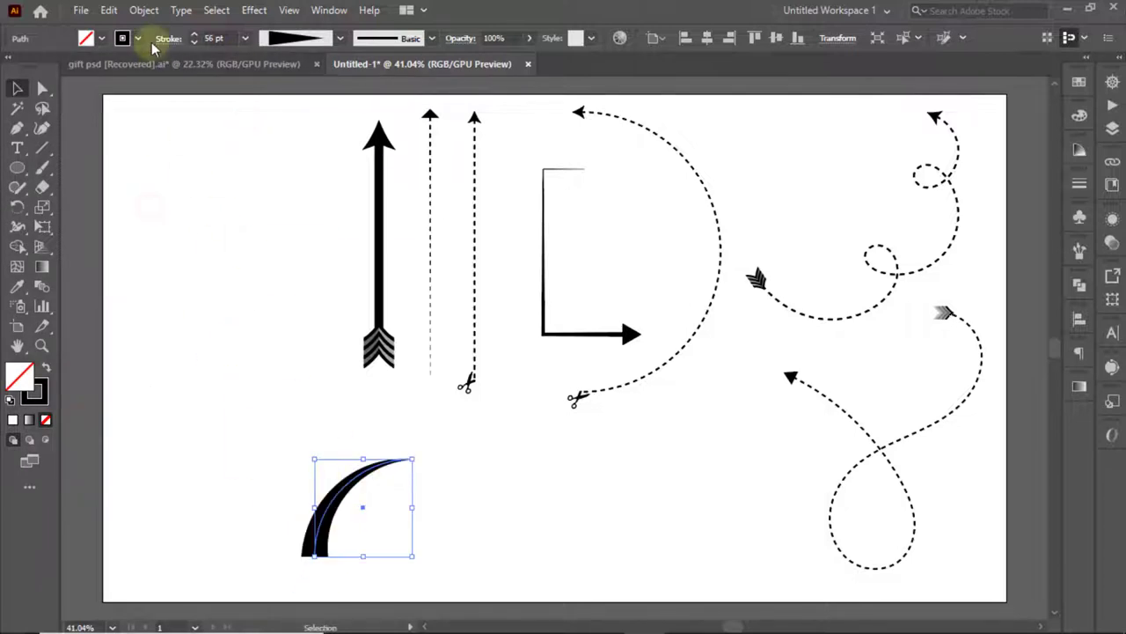
left_click(168, 37)
left_click(156, 293)
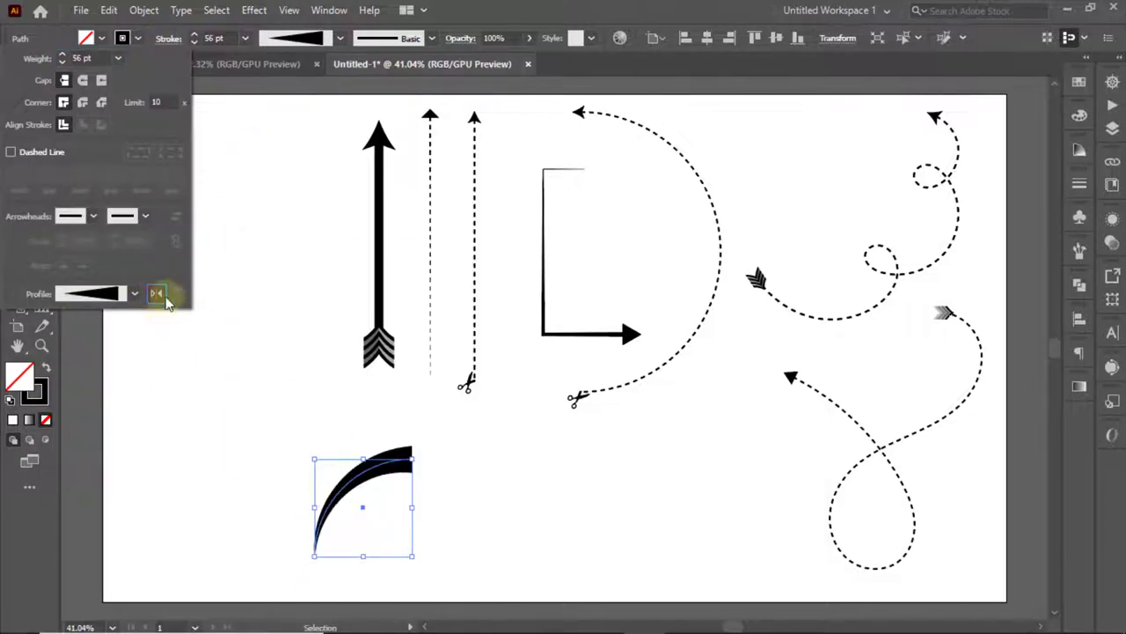
Put an Arrow 8 head at the arc's end, scaled to 23%
left_click(137, 220)
left_click(88, 272)
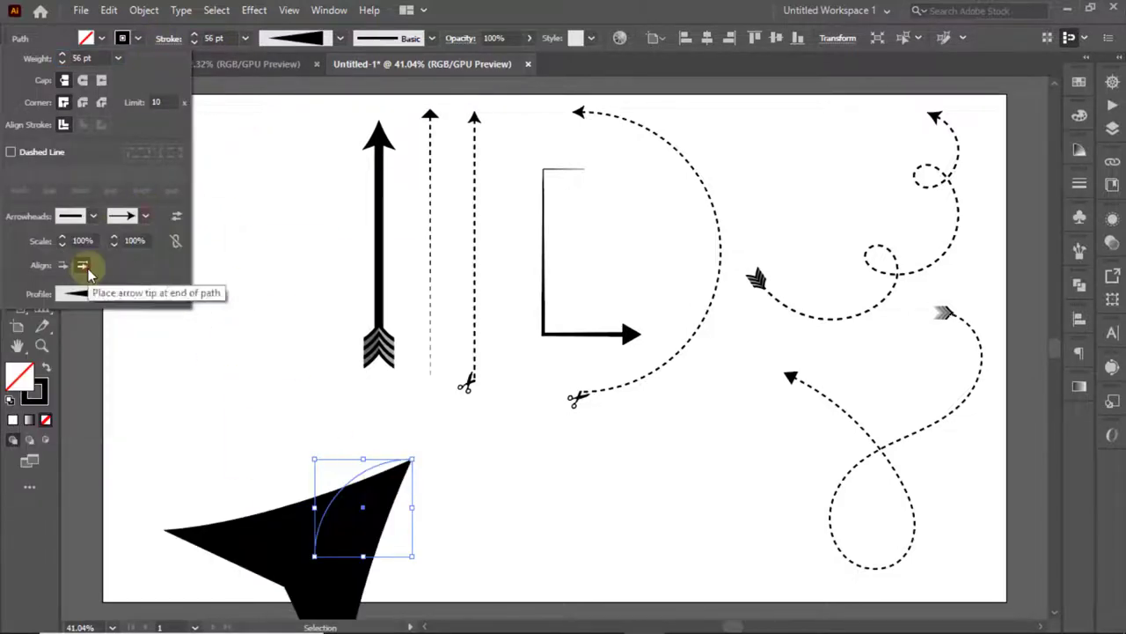
left_click(144, 217)
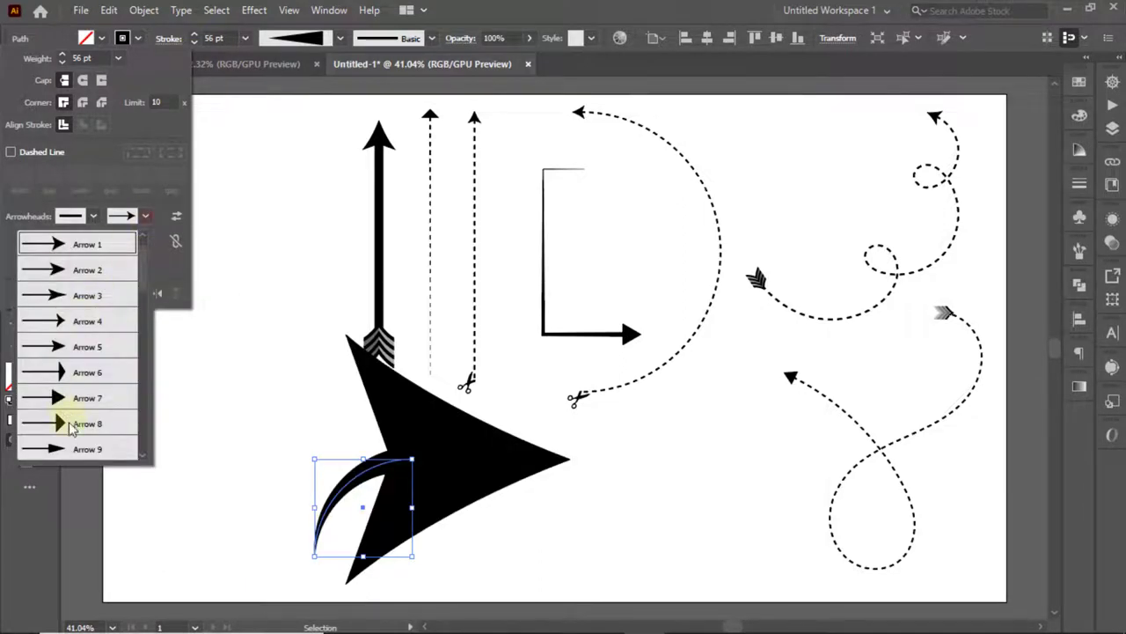
left_click(72, 426)
left_click(114, 245)
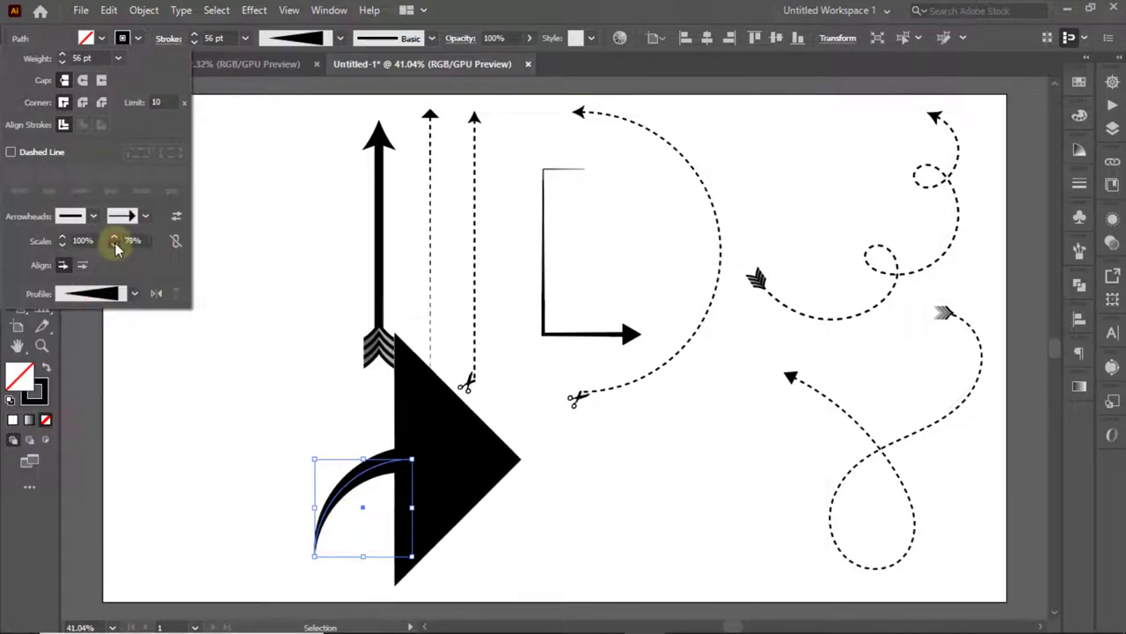
left_click(115, 245)
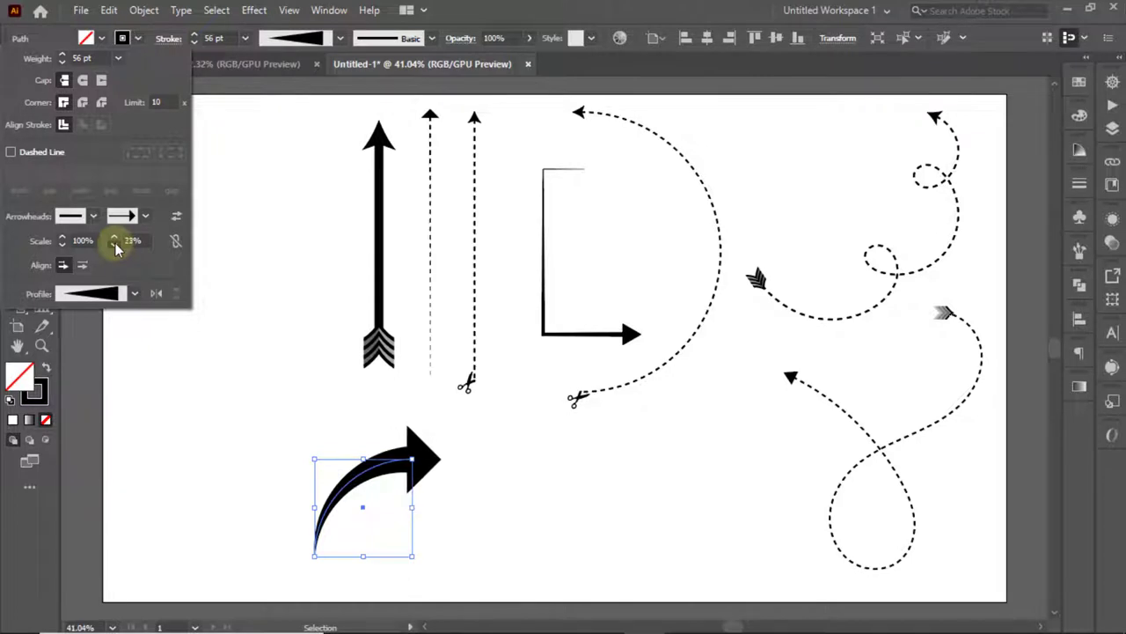
left_click(233, 282)
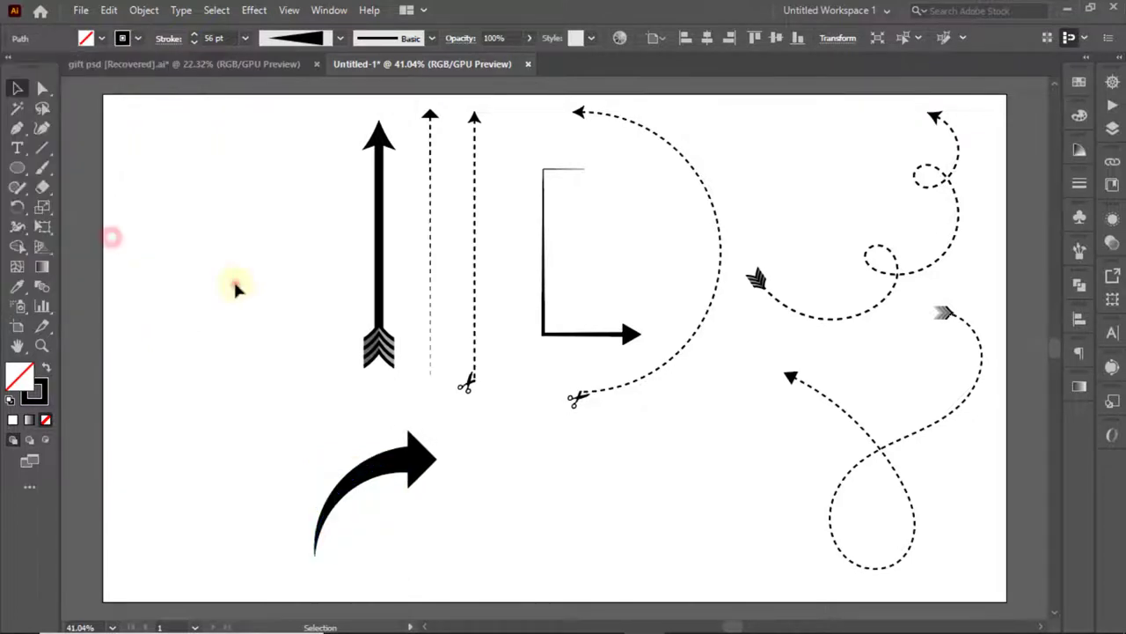
Move the curved arrow to the artboard's upper left and adjust its stroke weight
left_click_drag(400, 473, 283, 194)
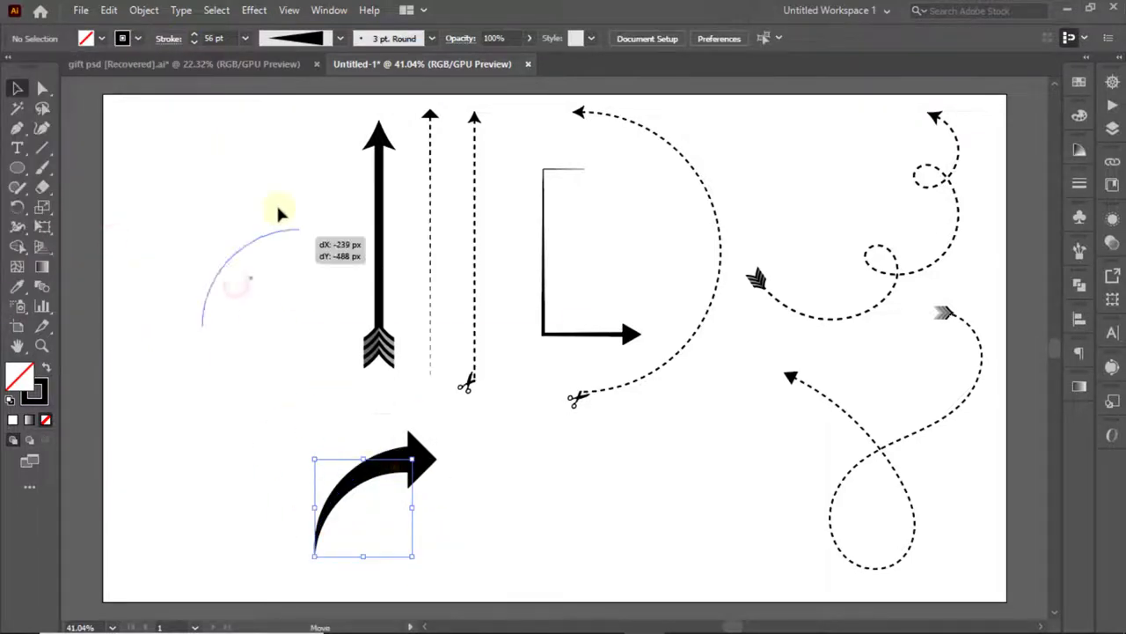
left_click(195, 42)
left_click(185, 148)
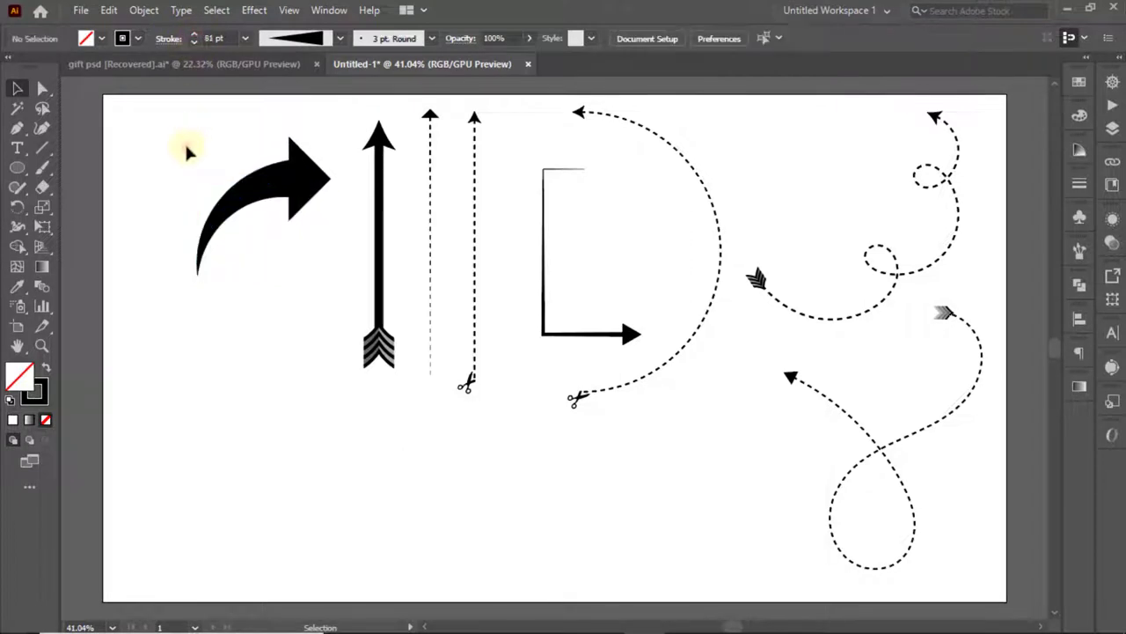
Nudge the curved arrow up and paint a wavy line across the lower left
left_click_drag(280, 182, 304, 144)
left_click(251, 299)
key("b")
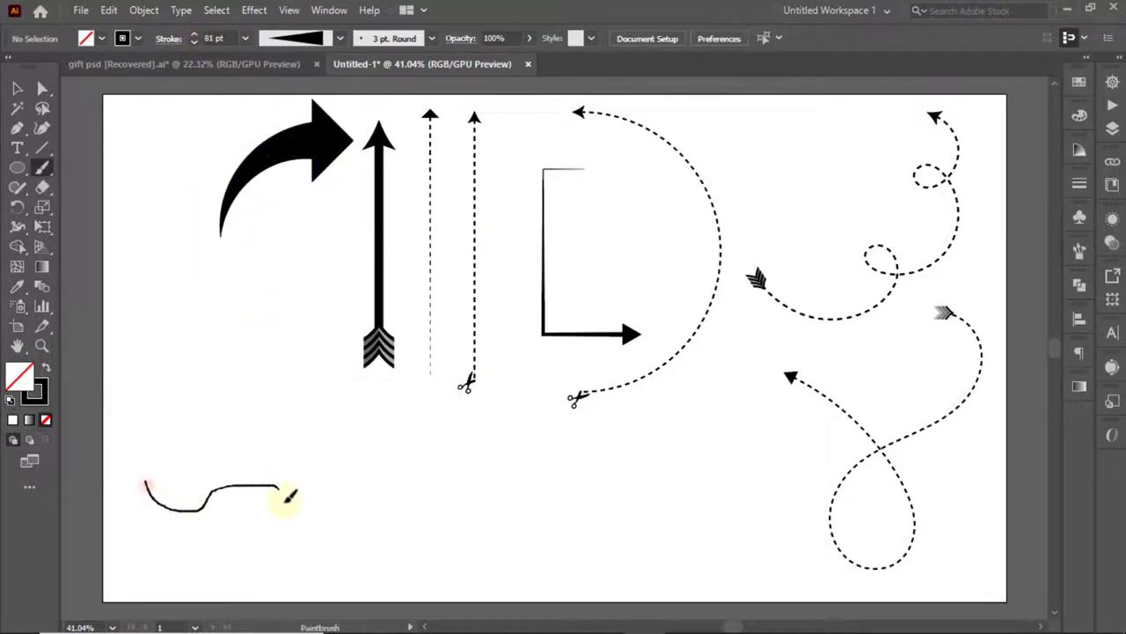
left_click_drag(464, 500, 560, 507)
key("v")
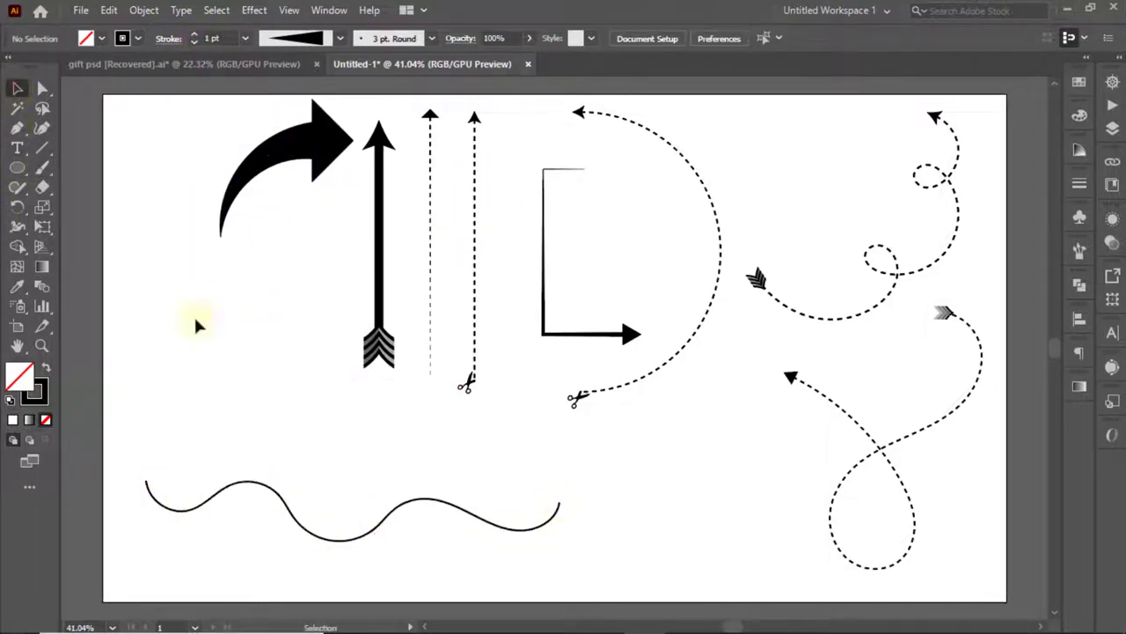
left_click(1079, 251)
Change the wave's brush and stroke weight and make it a dashed line
left_click(942, 302)
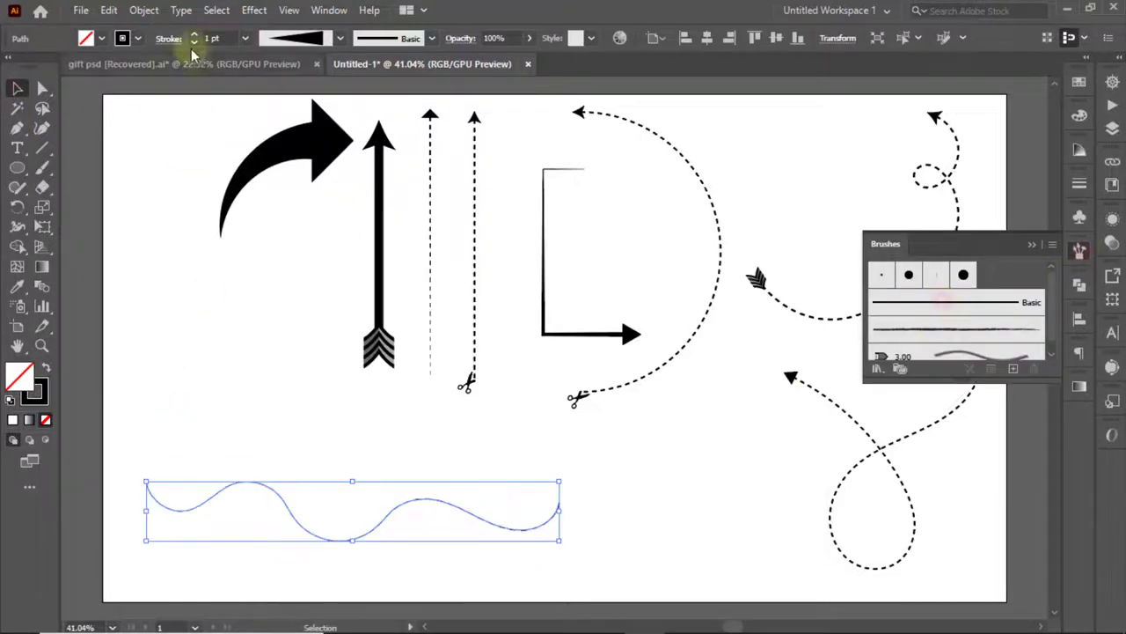
left_click(170, 38)
left_click(16, 174)
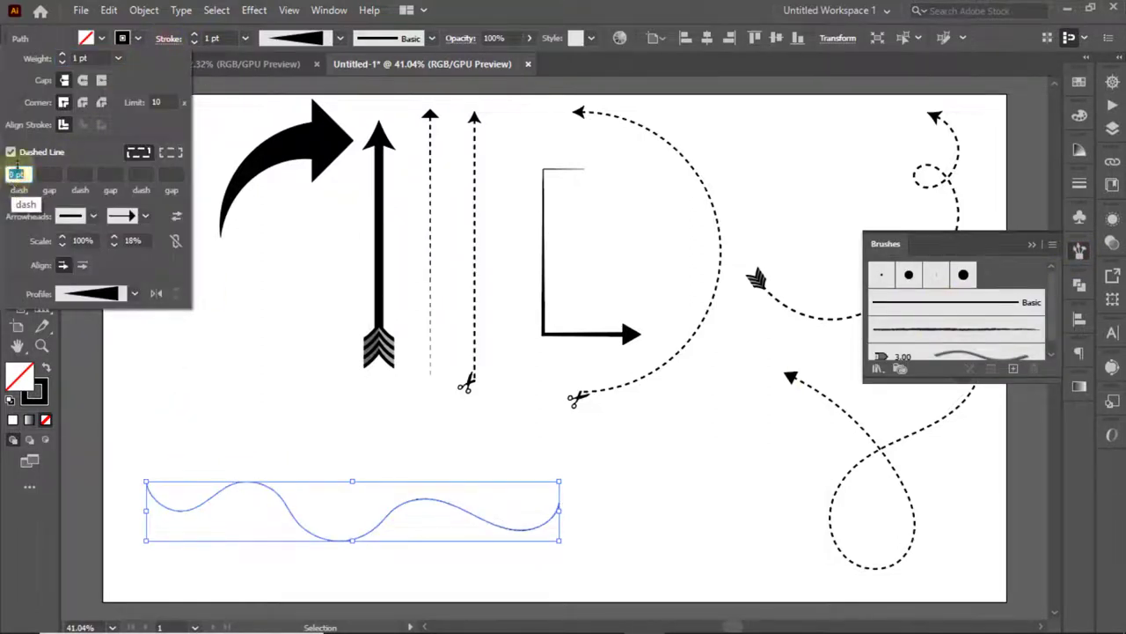
left_click(61, 55)
left_click(62, 54)
left_click(61, 55)
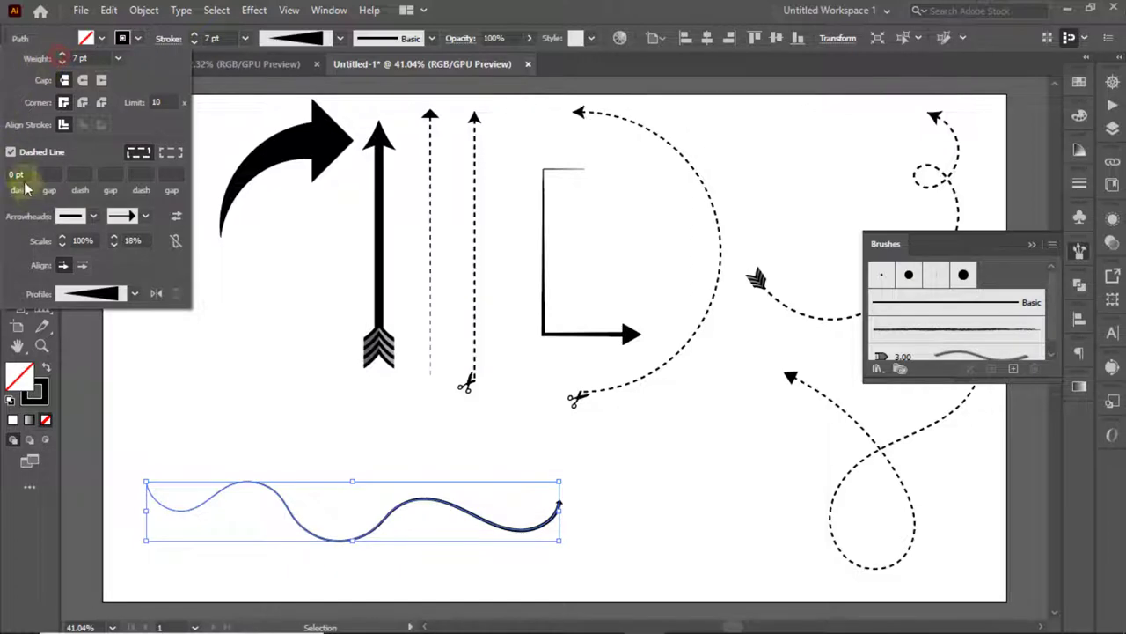
type("2")
key("Return")
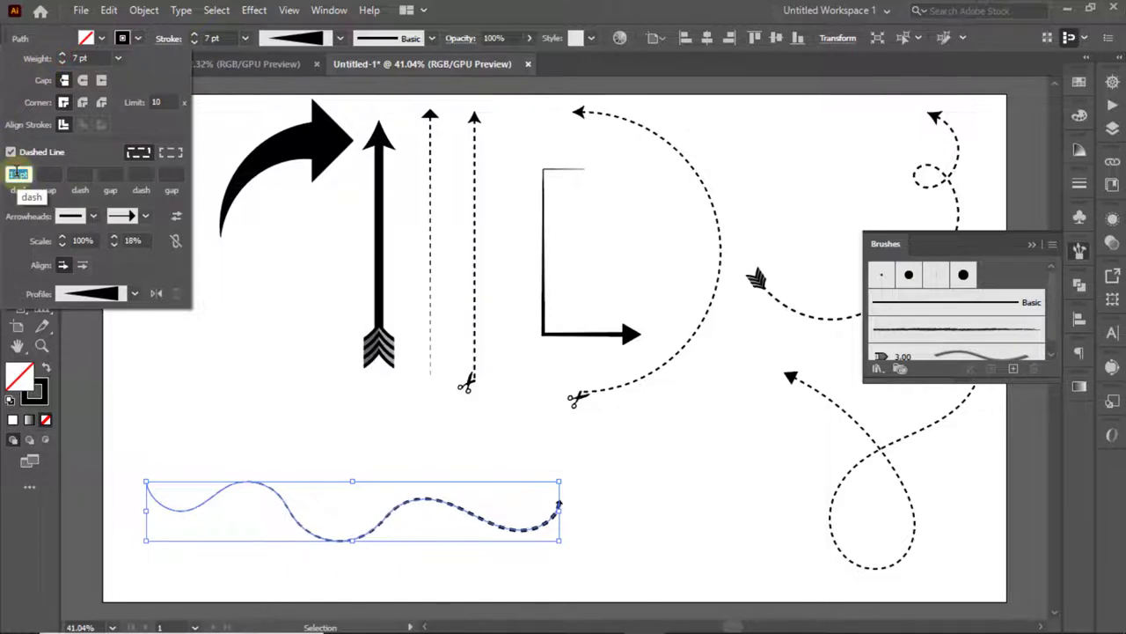
Give the wave a uniform width profile and 10 pt dashes
left_click(134, 293)
left_click(83, 320)
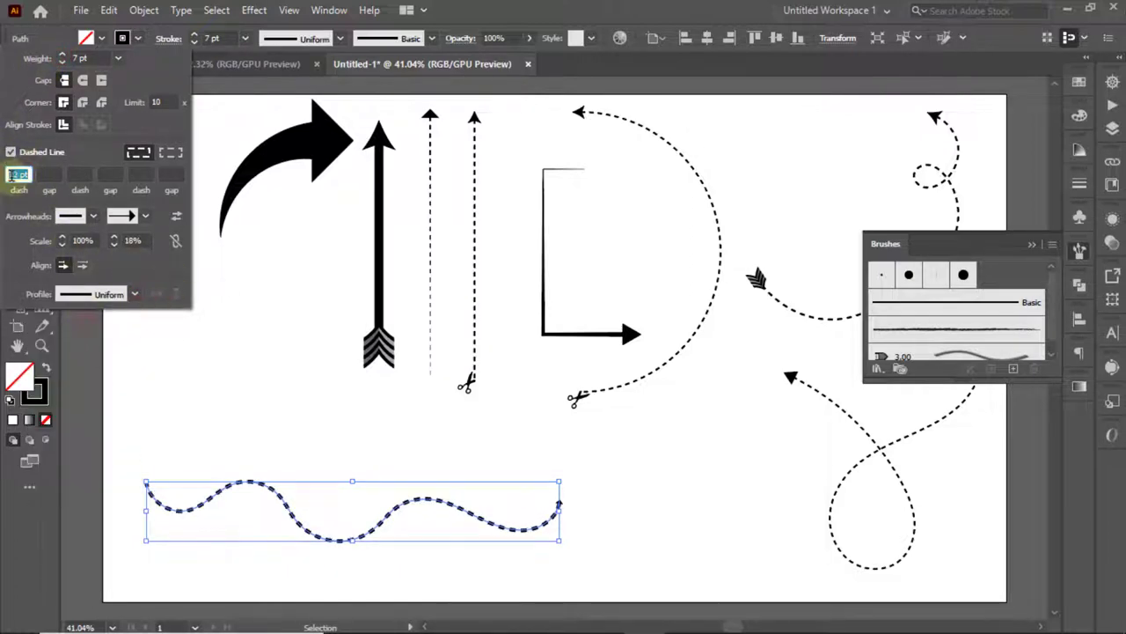
type("10")
key("Return")
left_click(61, 62)
left_click(62, 62)
left_click(62, 62)
left_click(62, 62)
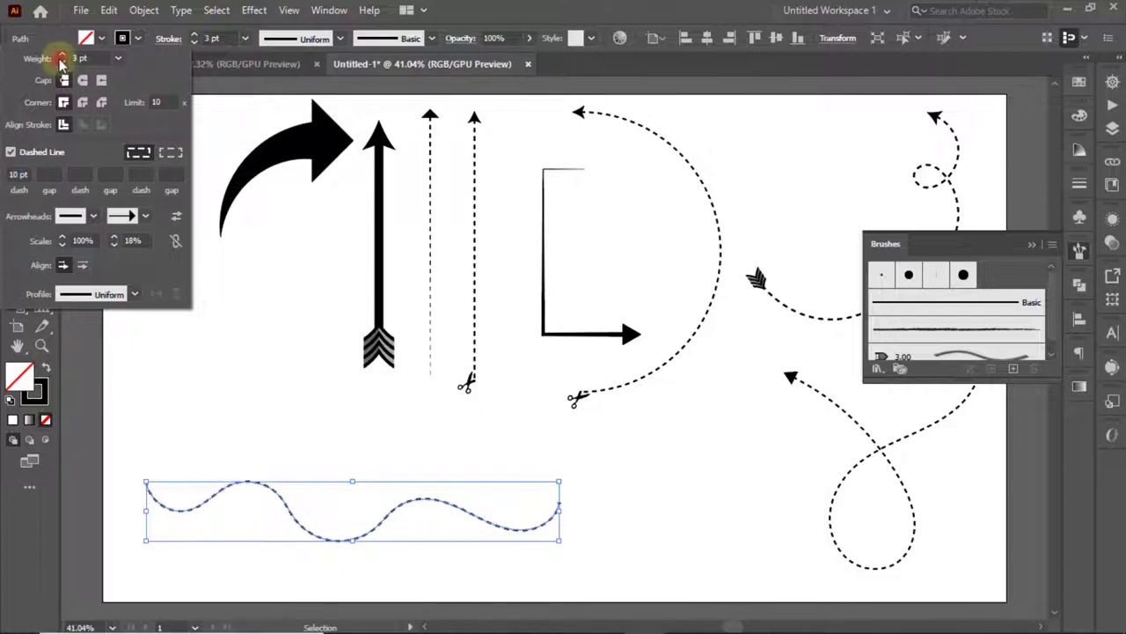
left_click(18, 177)
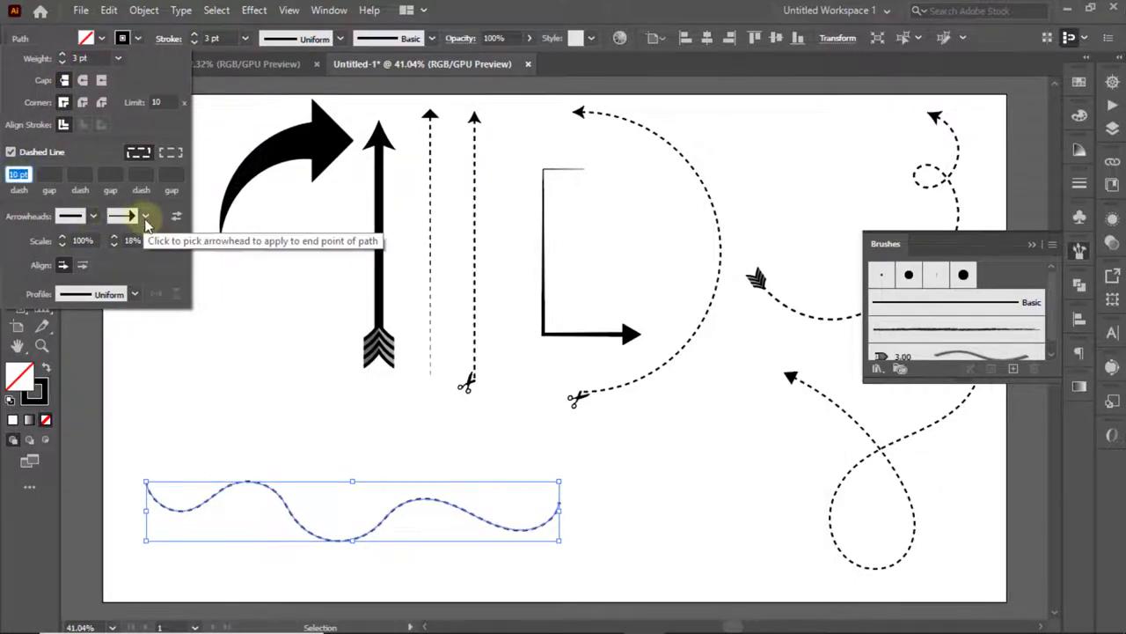
Add a large Arrow 7 triangular head at 169% to the wave's end
left_click(115, 242)
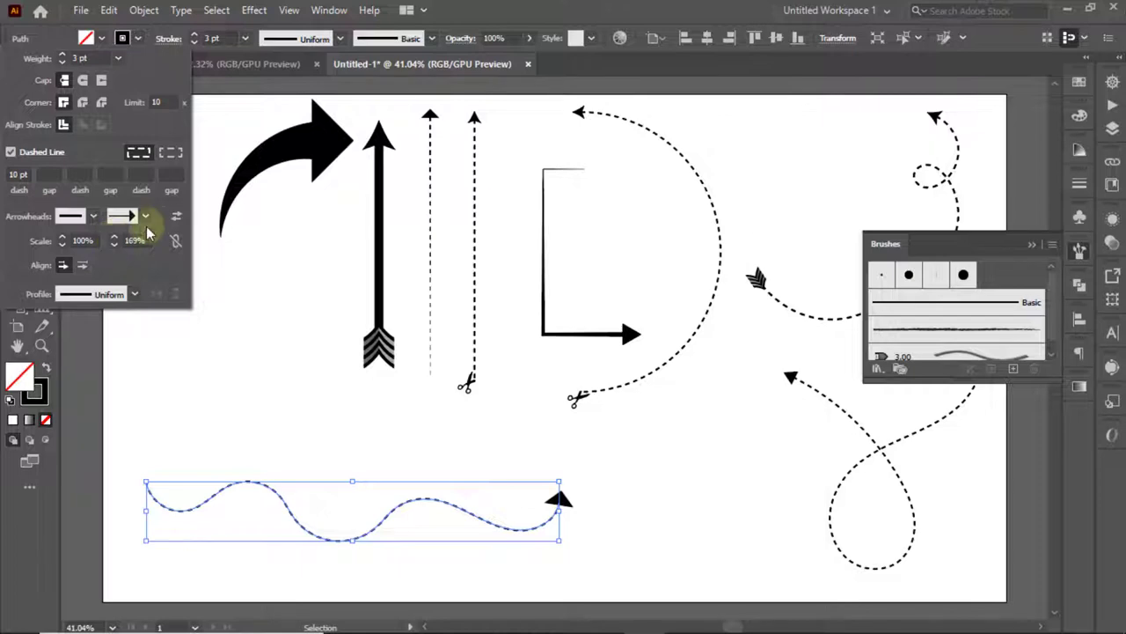
left_click(146, 217)
left_click(81, 426)
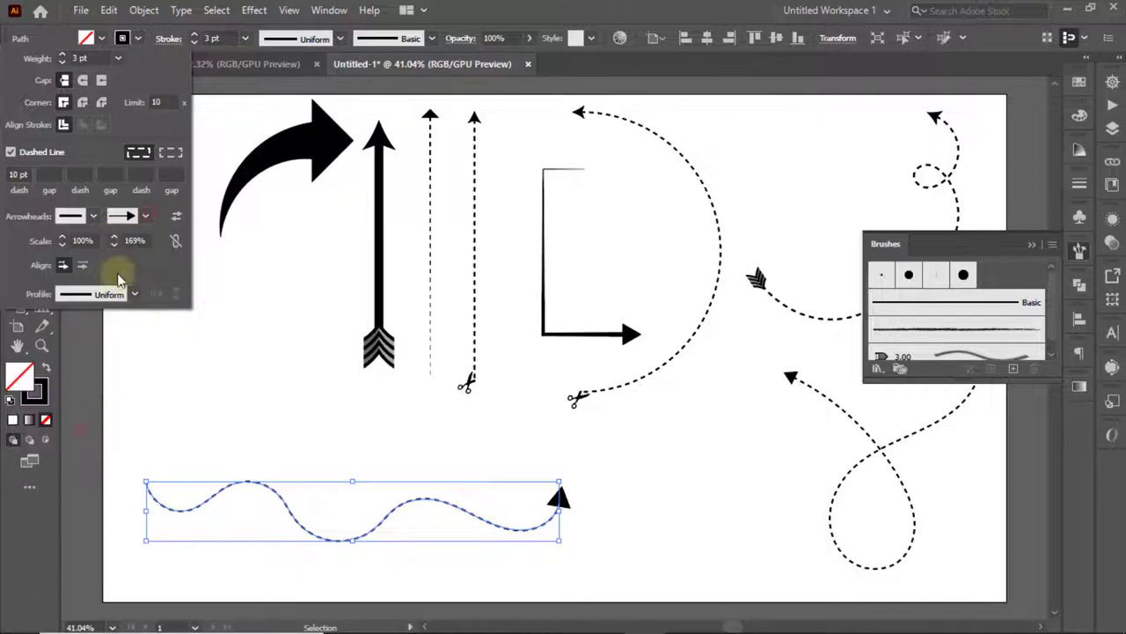
left_click(246, 403)
Move the wavy dashed arrow to the bottom middle of the artboard
left_click(748, 552)
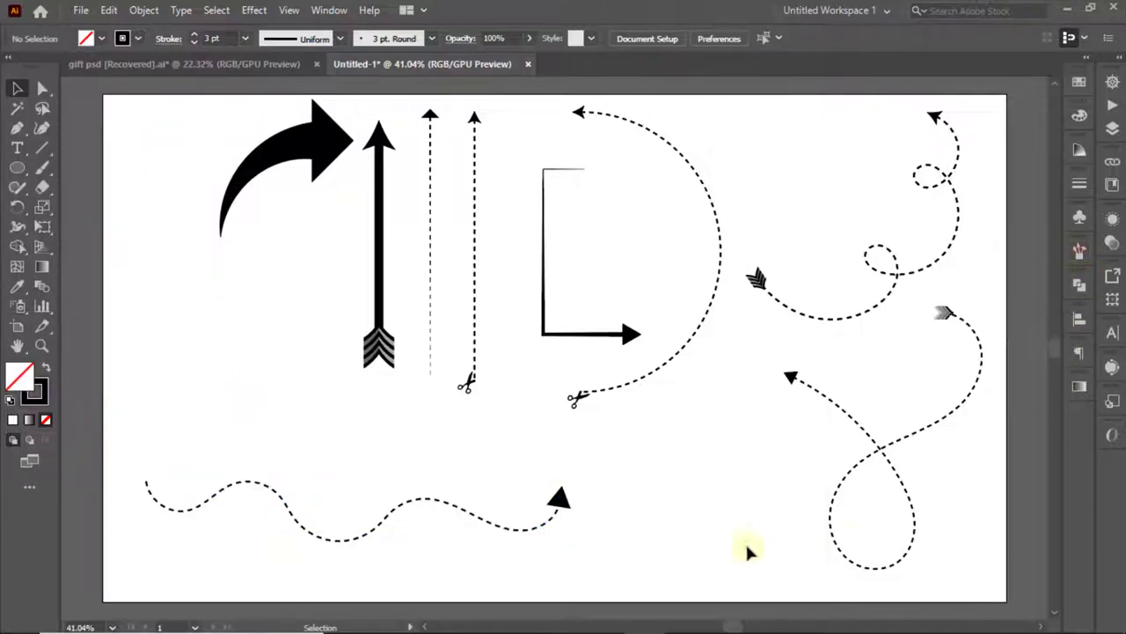
left_click_drag(483, 519, 700, 569)
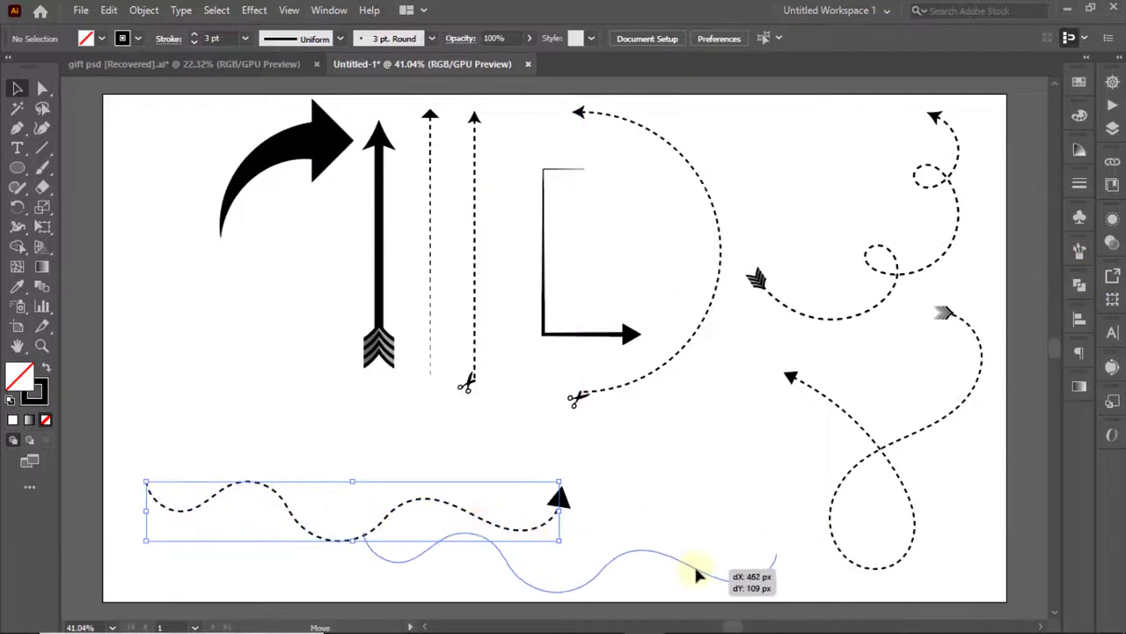
left_click(691, 490)
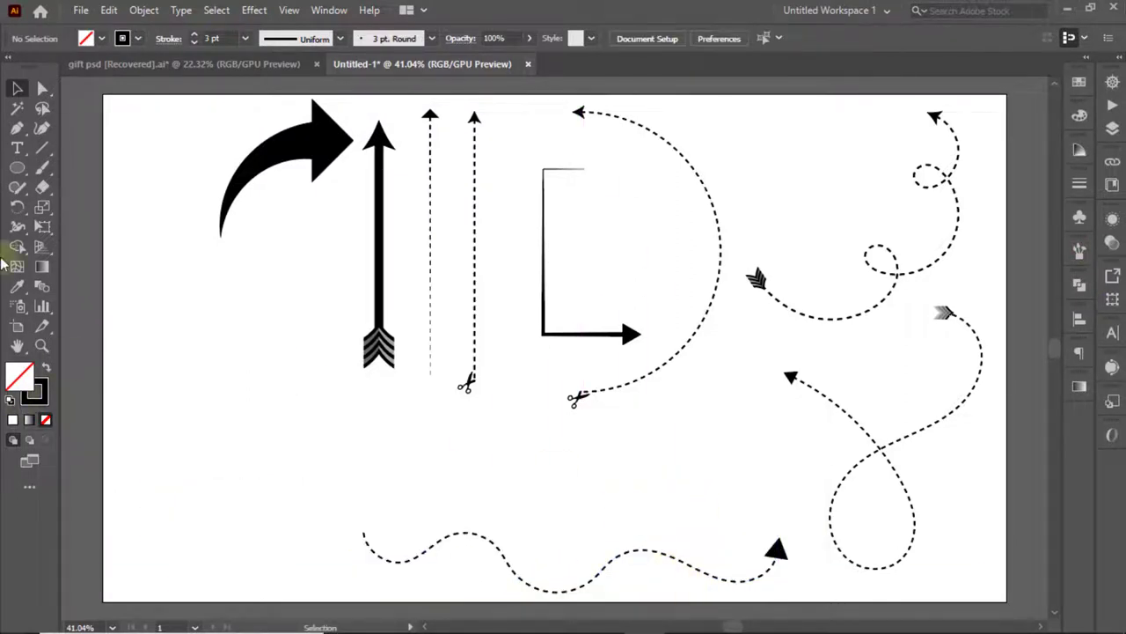
left_click(41, 169)
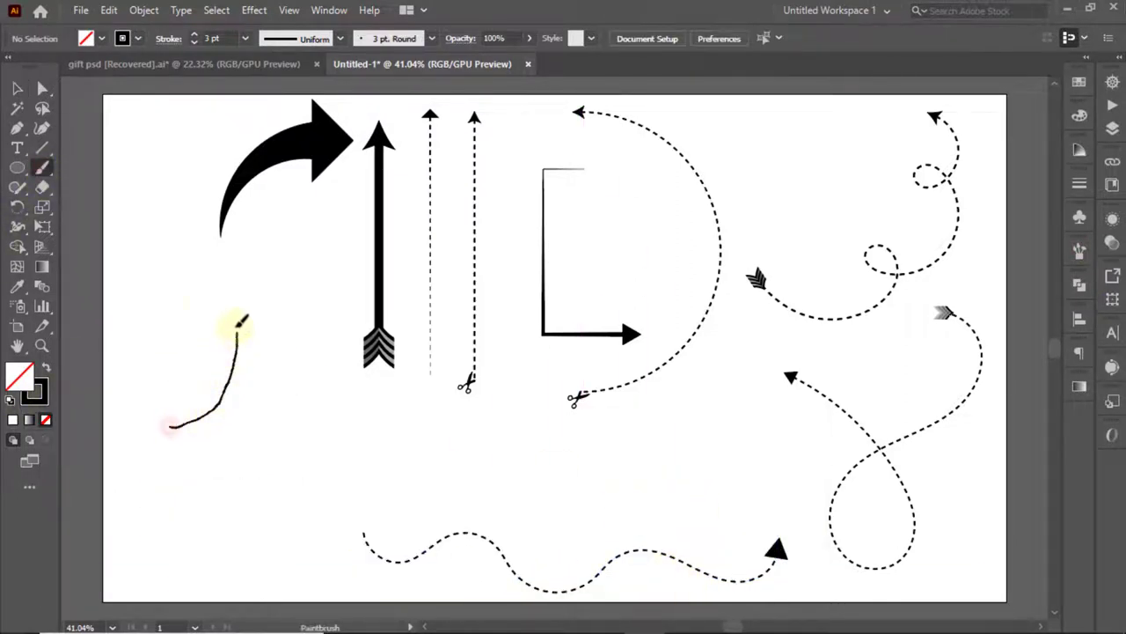
Paint a looping heart-shaped stroke on the left and switch it to the Basic brush
left_click_drag(232, 393, 346, 433)
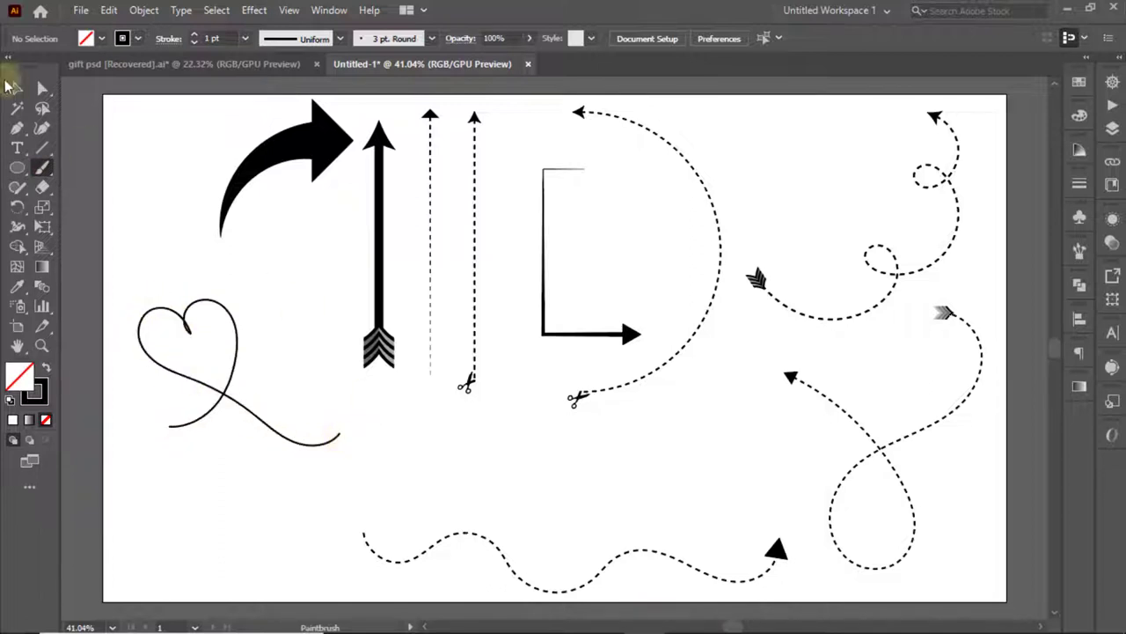
left_click(14, 86)
left_click(190, 336)
left_click(1080, 250)
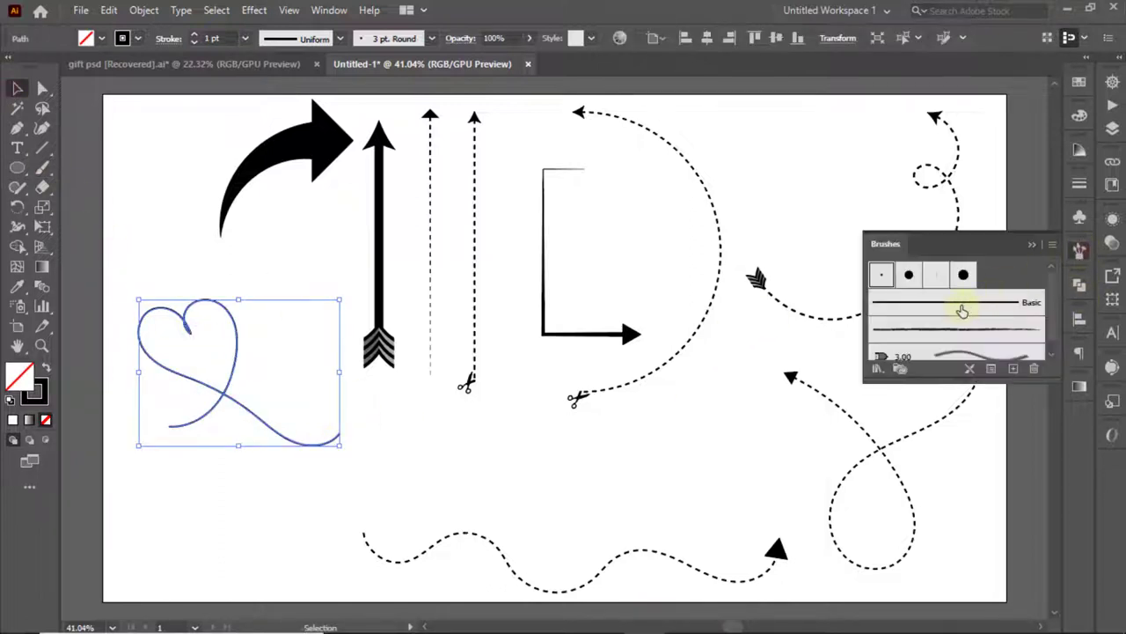
left_click(962, 311)
Make the heart stroke dashed with 3 pt dashes and an extended end arrowhead
left_click(169, 38)
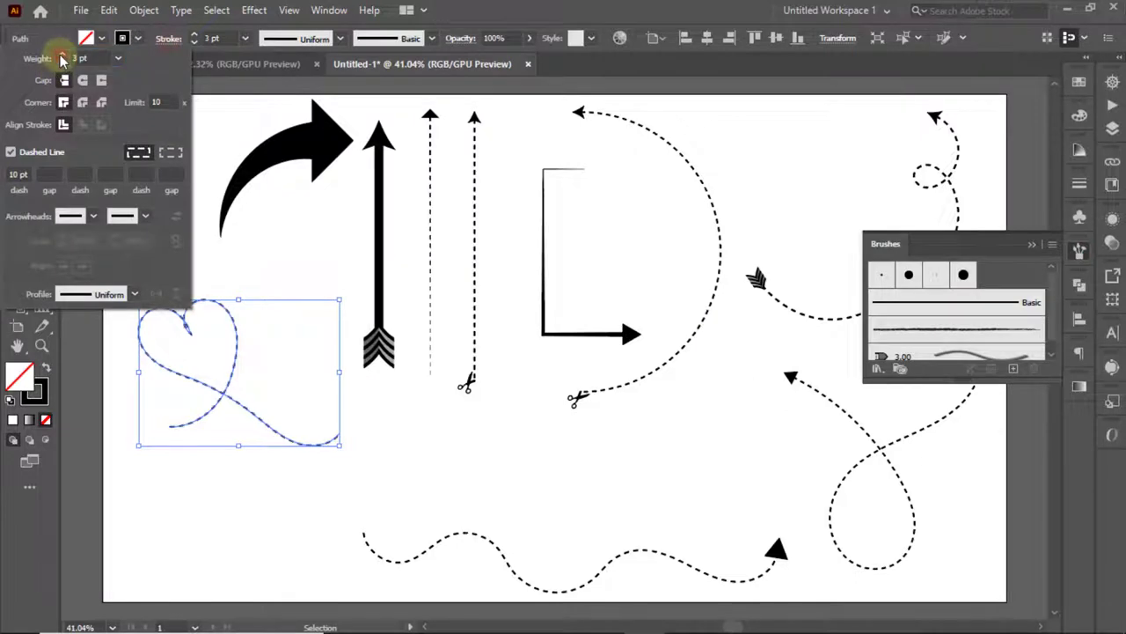
double_click(17, 175)
type("3")
key("Return")
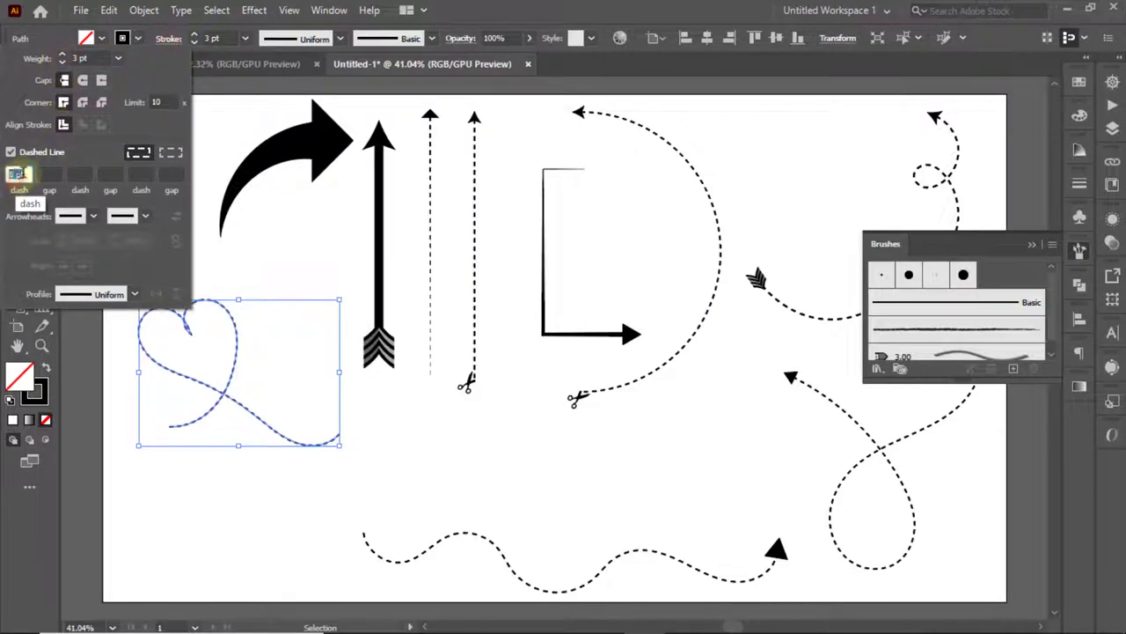
left_click(145, 215)
left_click(90, 293)
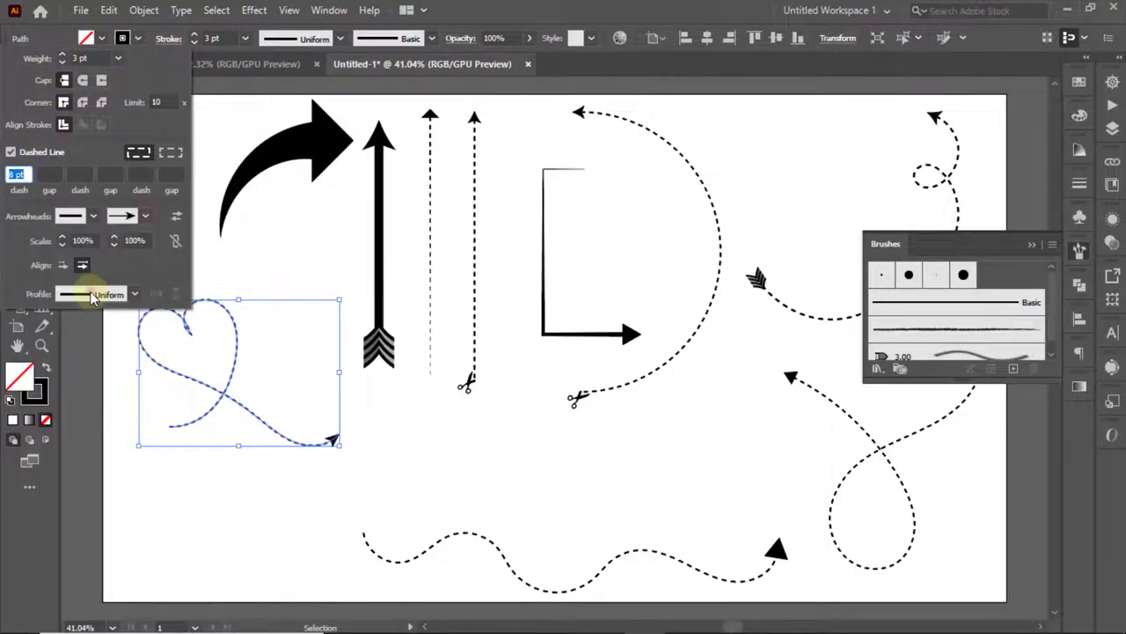
type("8")
left_click(62, 265)
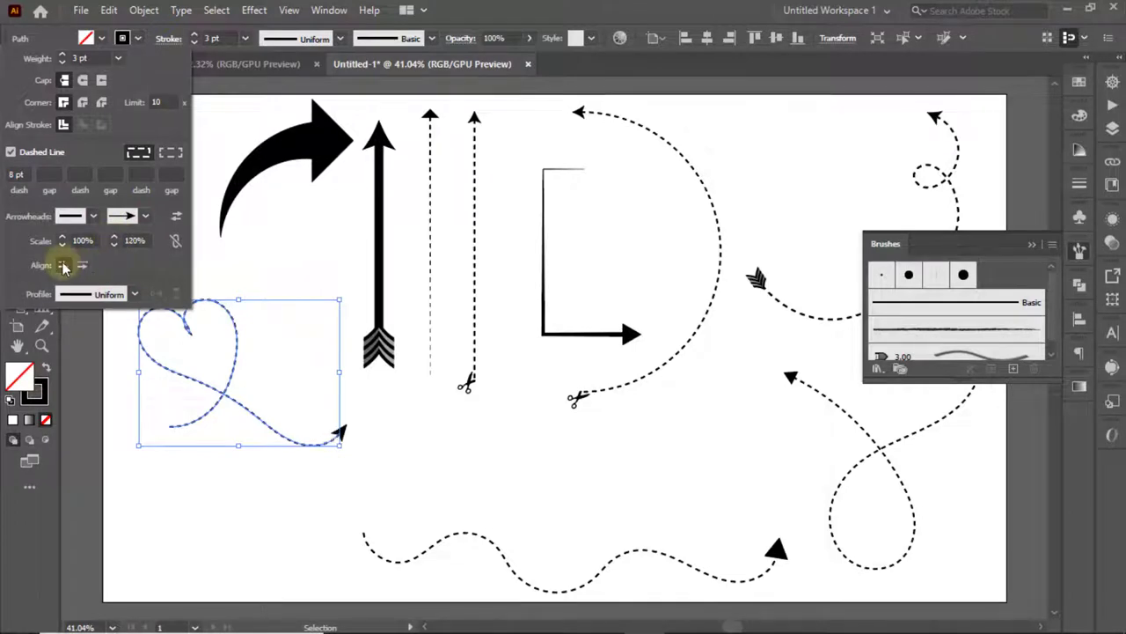
left_click(114, 238)
left_click(315, 257)
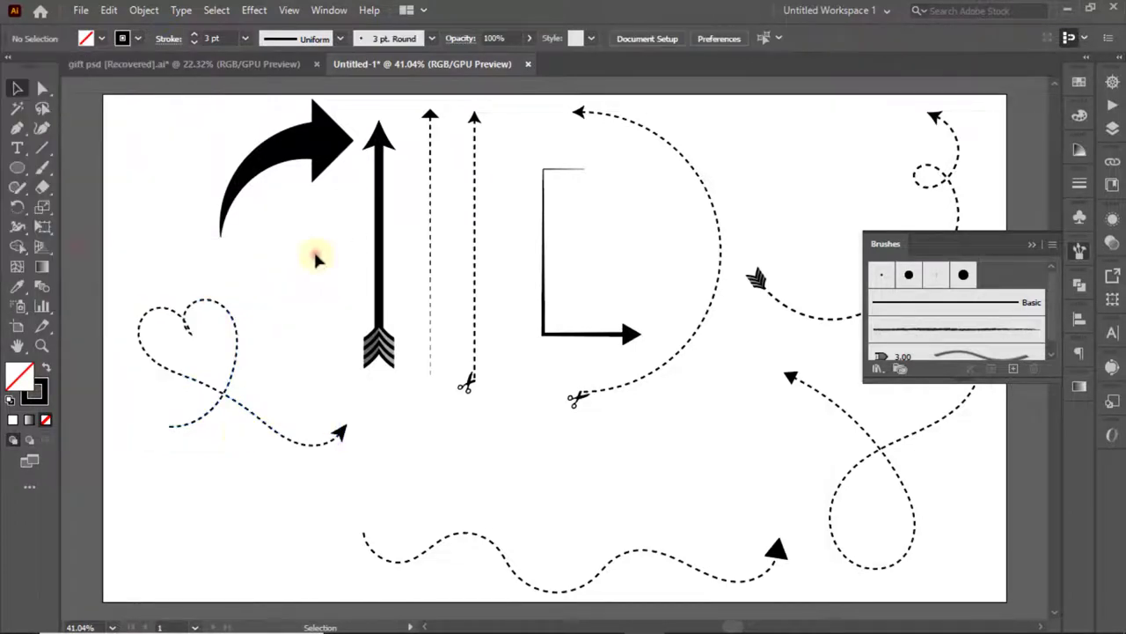
Lower the heart arrow and move the bold curved arrow to the upper right
left_click_drag(238, 396, 239, 543)
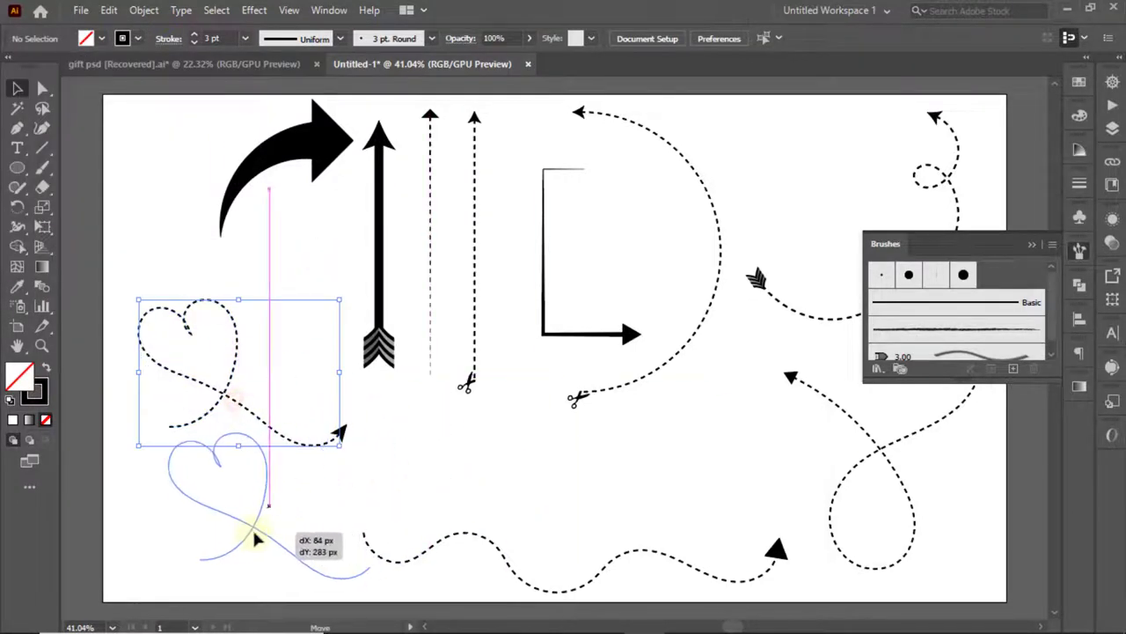
left_click(327, 426)
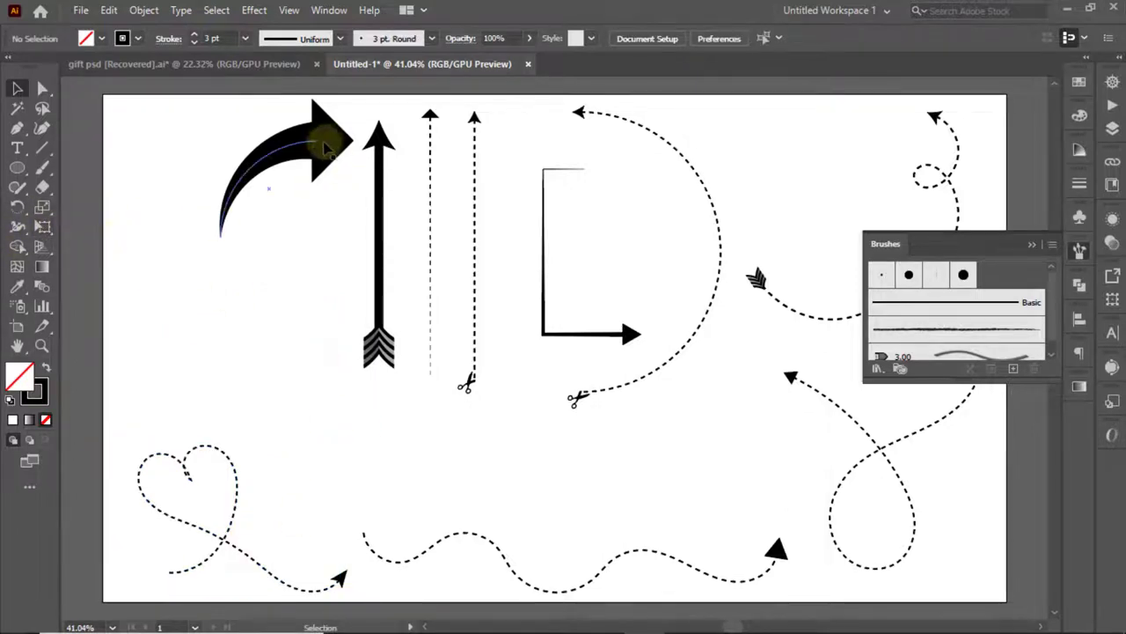
mouse_move(326, 136)
left_mouse_down()
mouse_move(794, 164)
mouse_move(869, 148)
left_mouse_up()
Draw a 16 pt vertical line beside the bold arrow and centre the heart arrow at the bottom
left_click(221, 238)
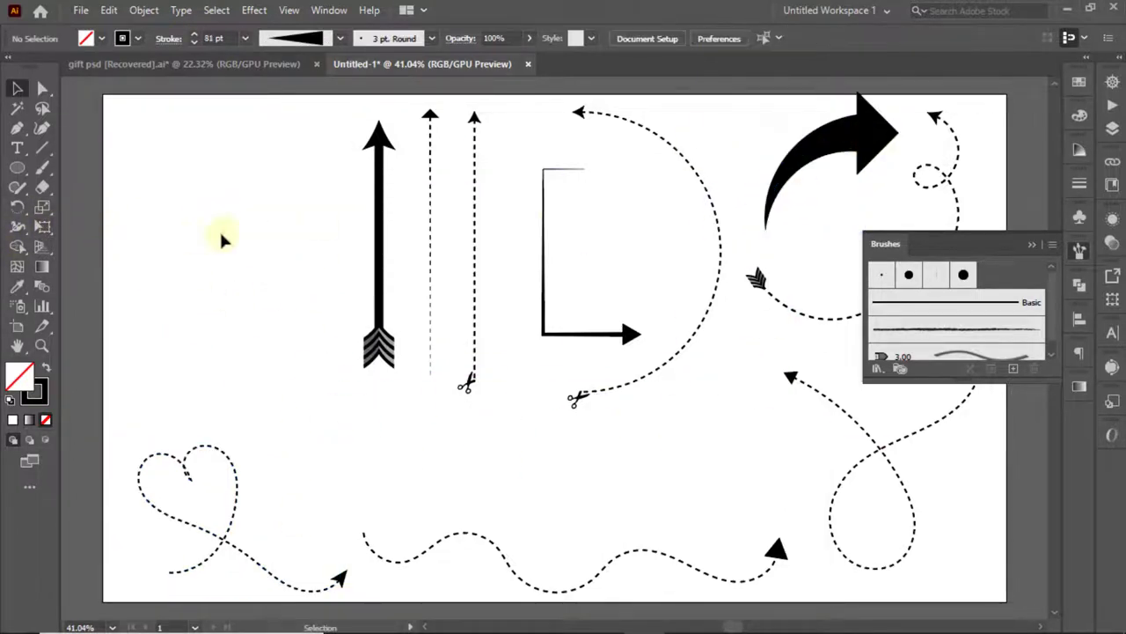
left_click(42, 149)
left_click_drag(169, 140, 169, 350)
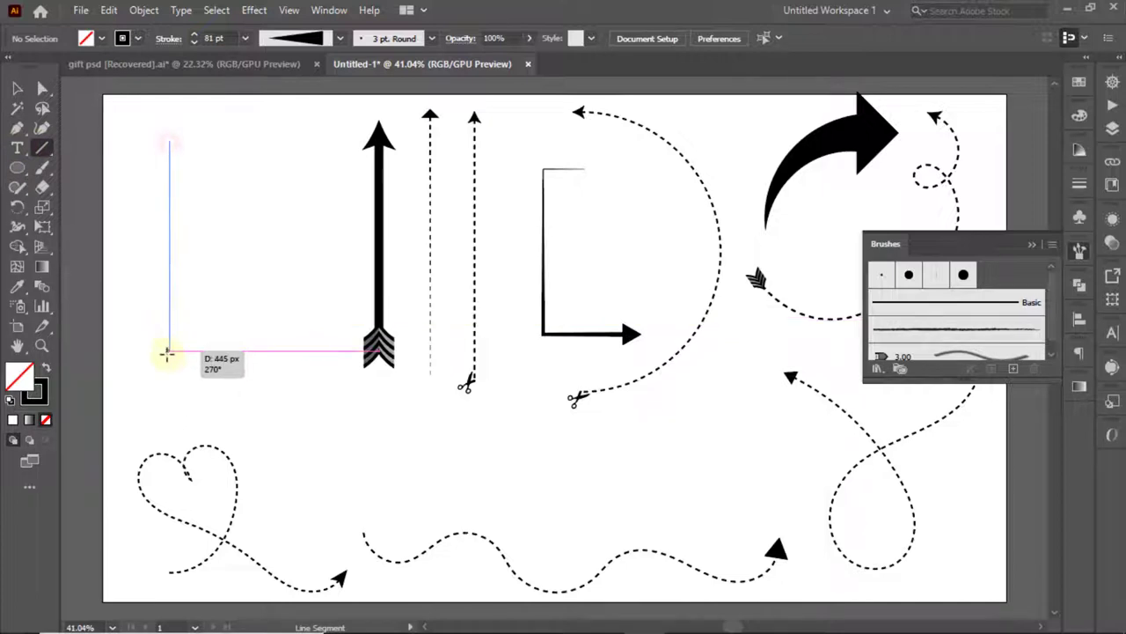
left_click(17, 89)
left_click(196, 37)
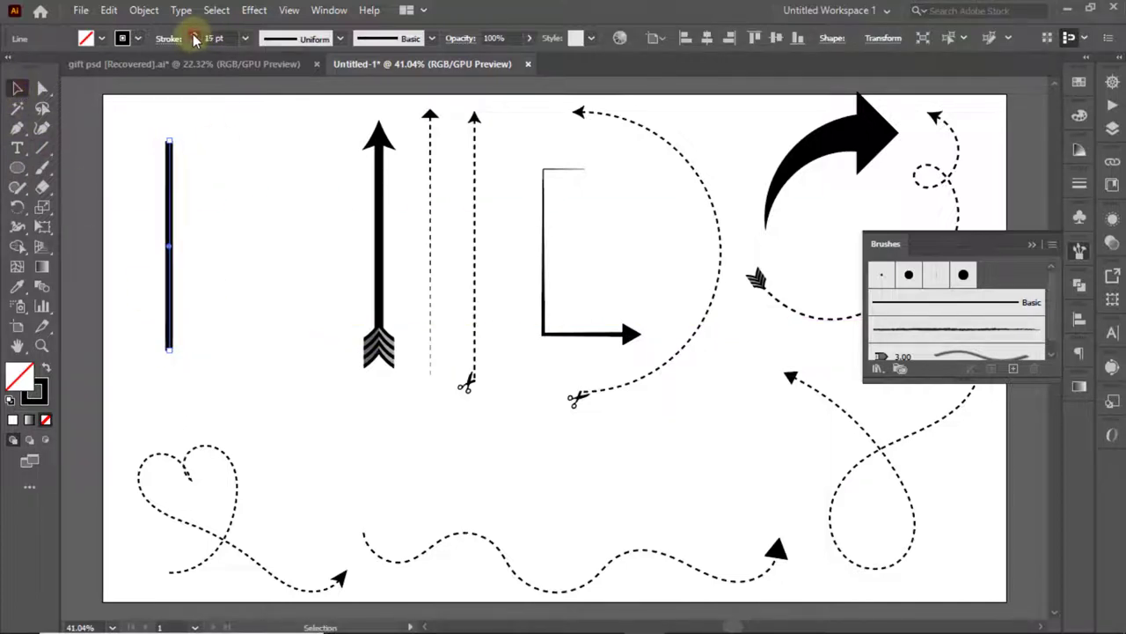
left_click(195, 43)
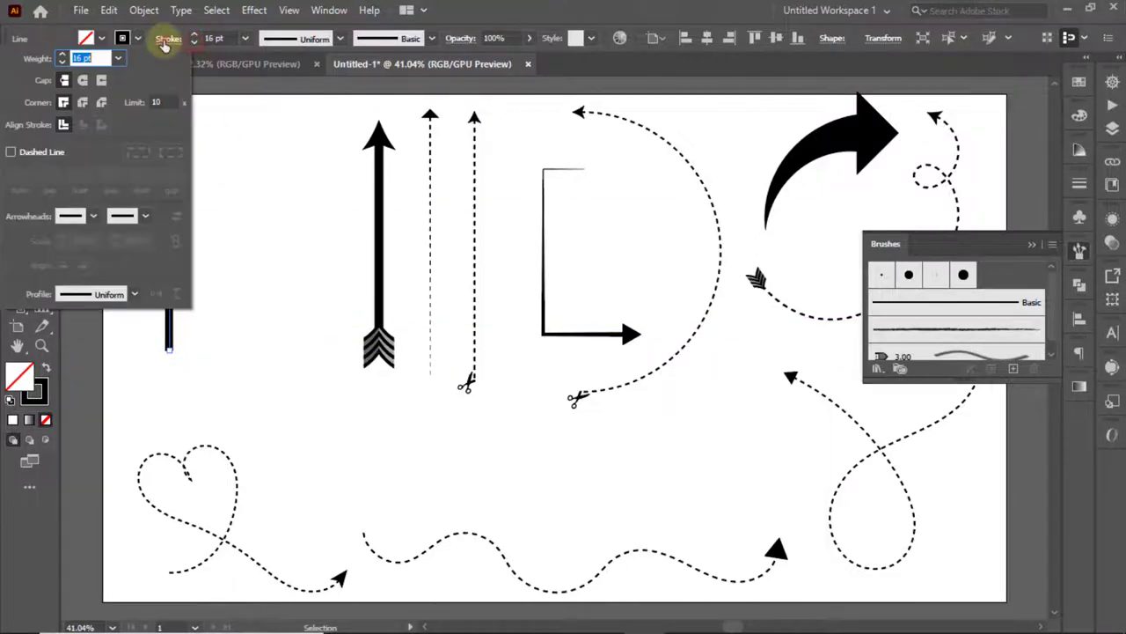
mouse_move(170, 242)
left_mouse_down()
mouse_move(286, 298)
mouse_move(300, 326)
left_mouse_up()
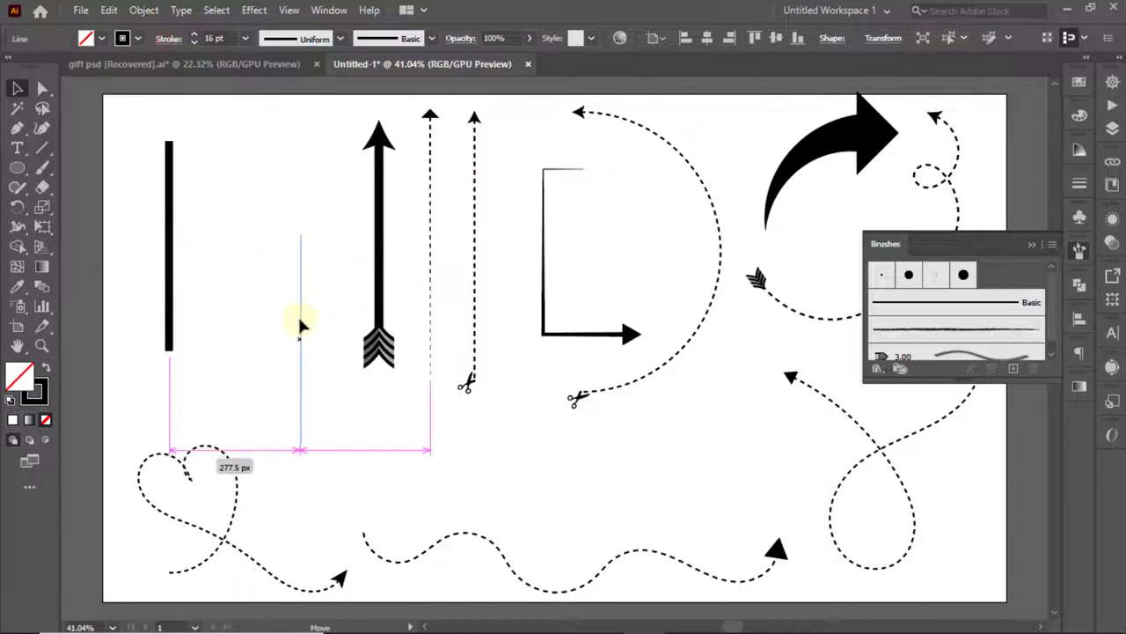
left_click_drag(219, 541, 679, 480)
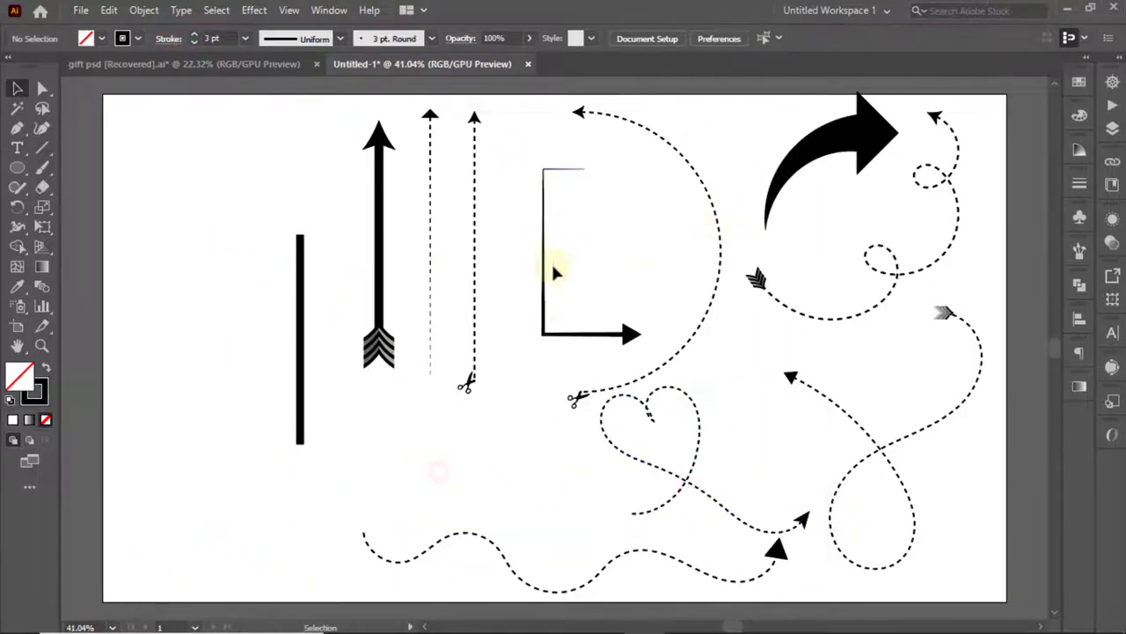
Center the thick line and give its top end a pointed arrowhead extending past the tip
left_click_drag(555, 273, 595, 262)
left_click_drag(426, 263, 199, 265)
left_click_drag(300, 308, 442, 264)
left_click(168, 38)
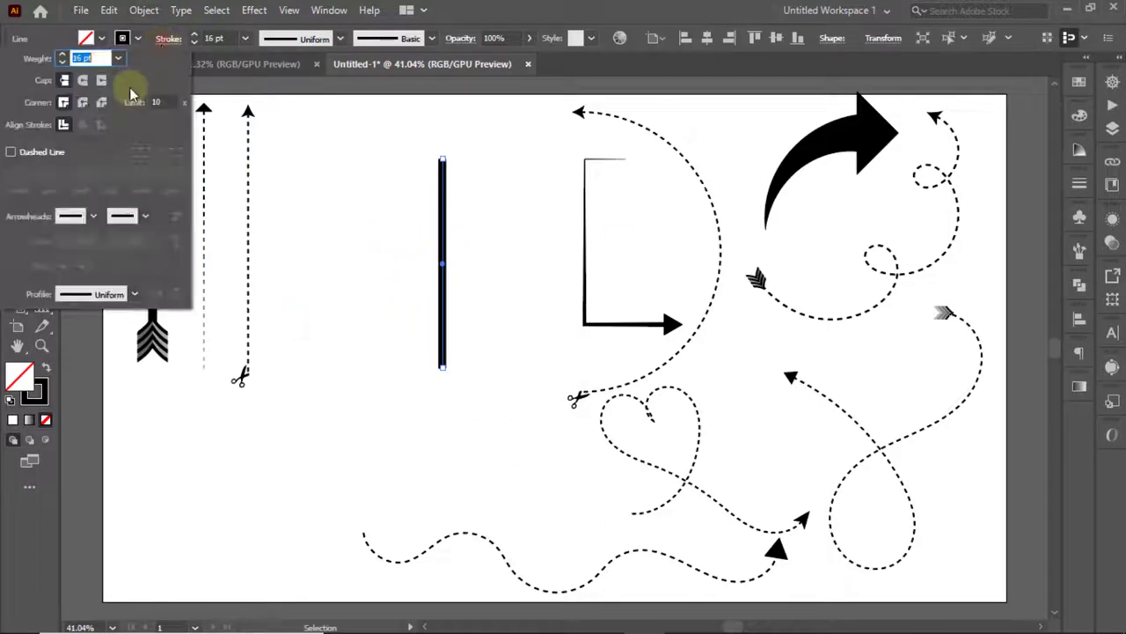
left_click(95, 217)
left_click(47, 273)
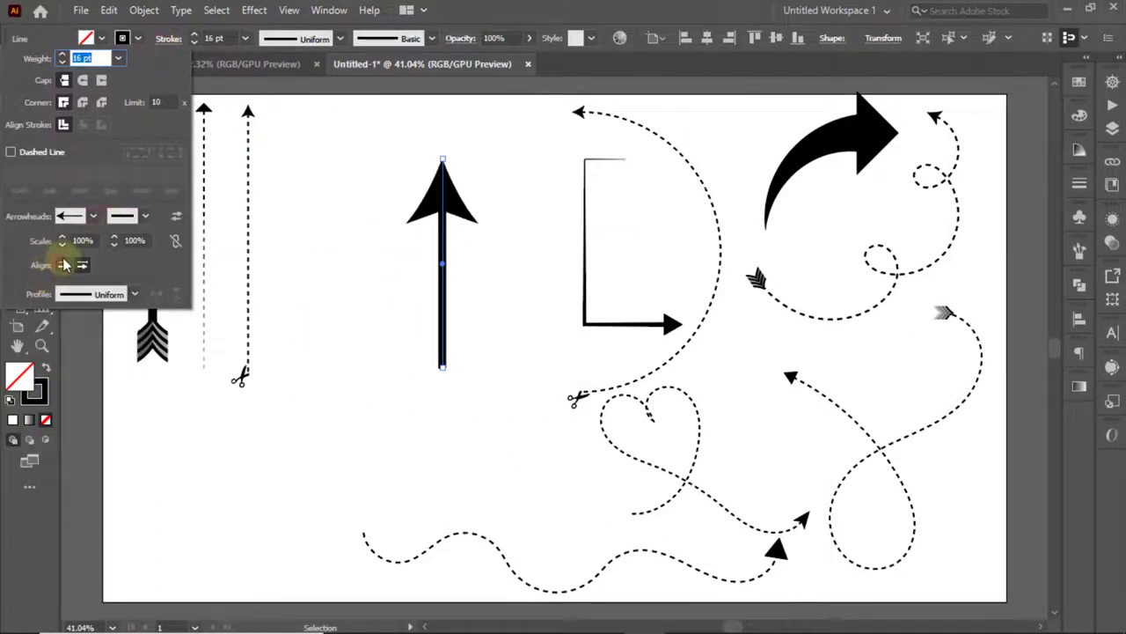
left_click(64, 264)
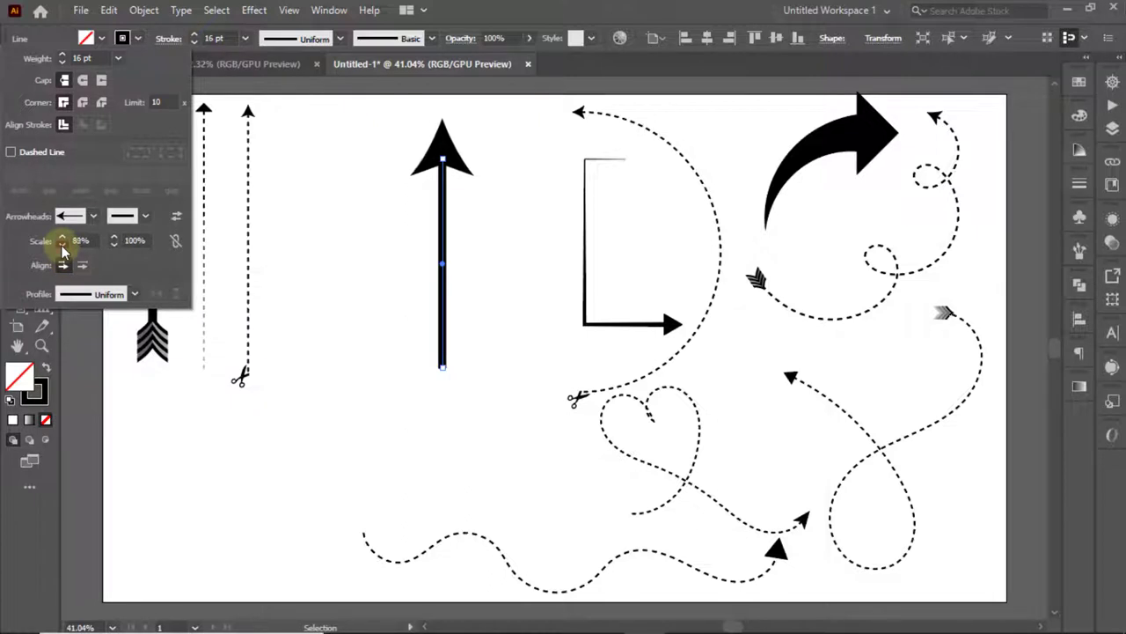
Add a fletched tail scaled to 37% at the bottom and set the head to 59%
left_click(147, 217)
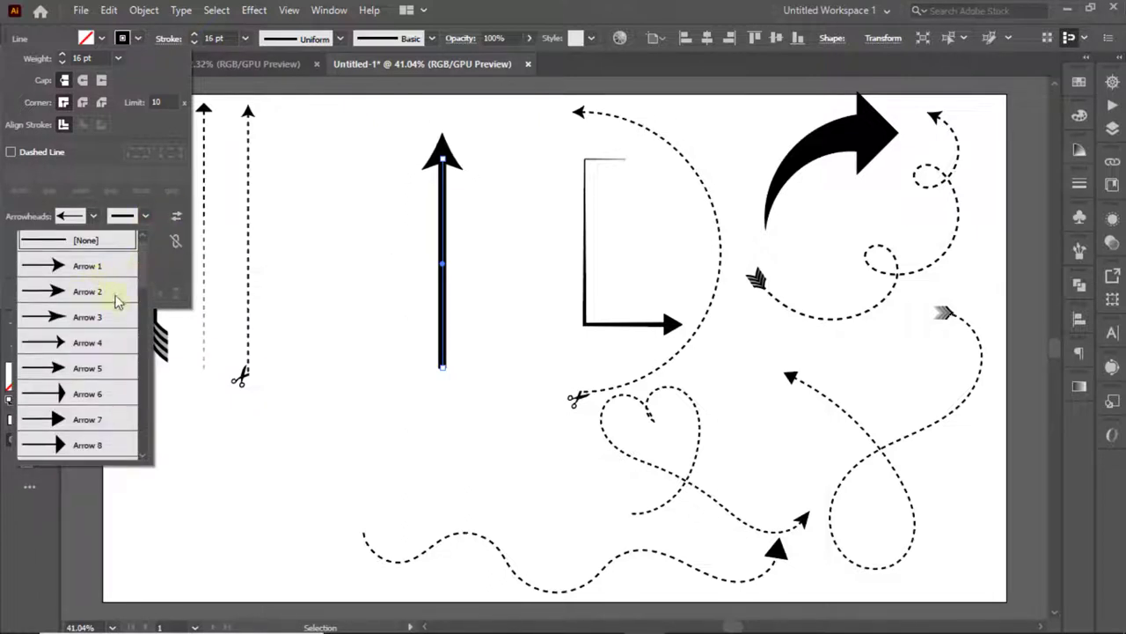
scroll(144, 289, "down", 5)
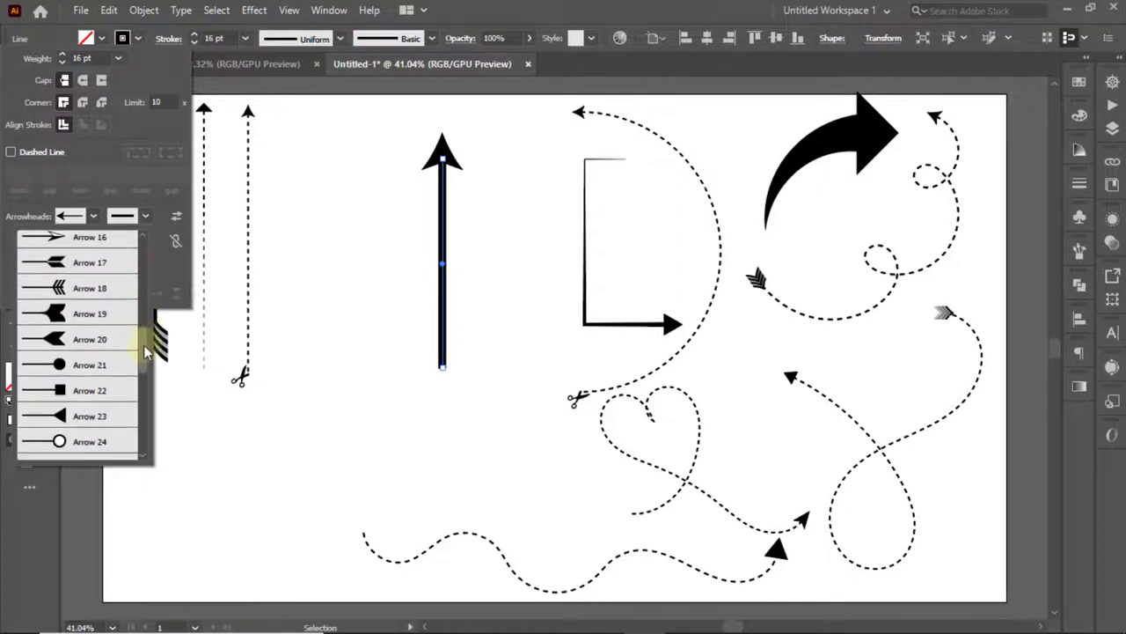
left_click(88, 339)
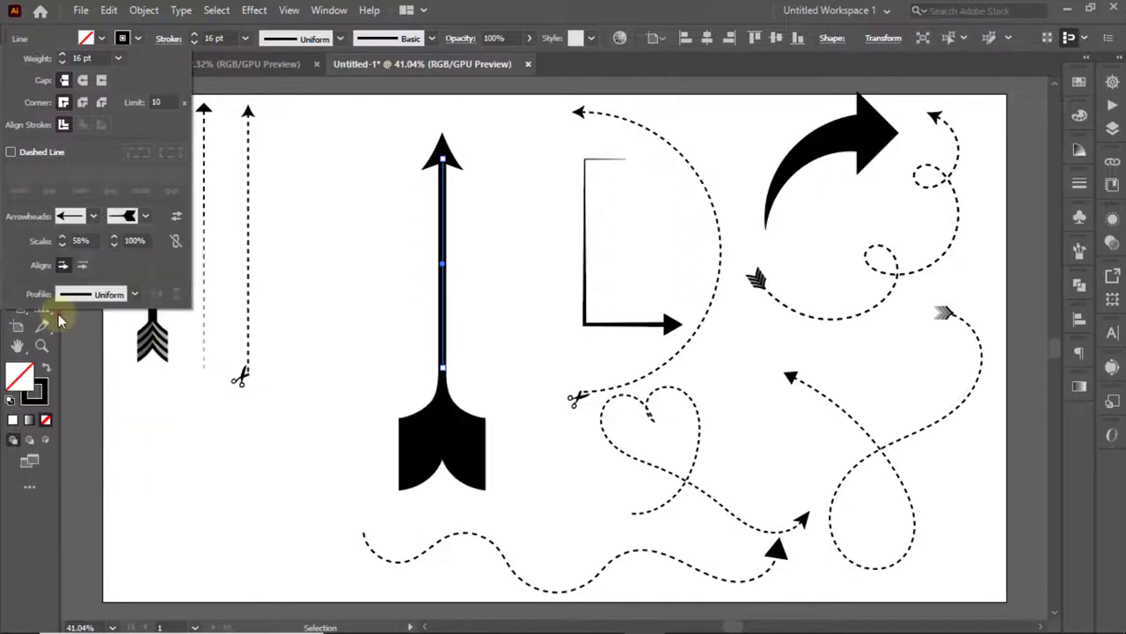
left_click(113, 244)
left_click(113, 245)
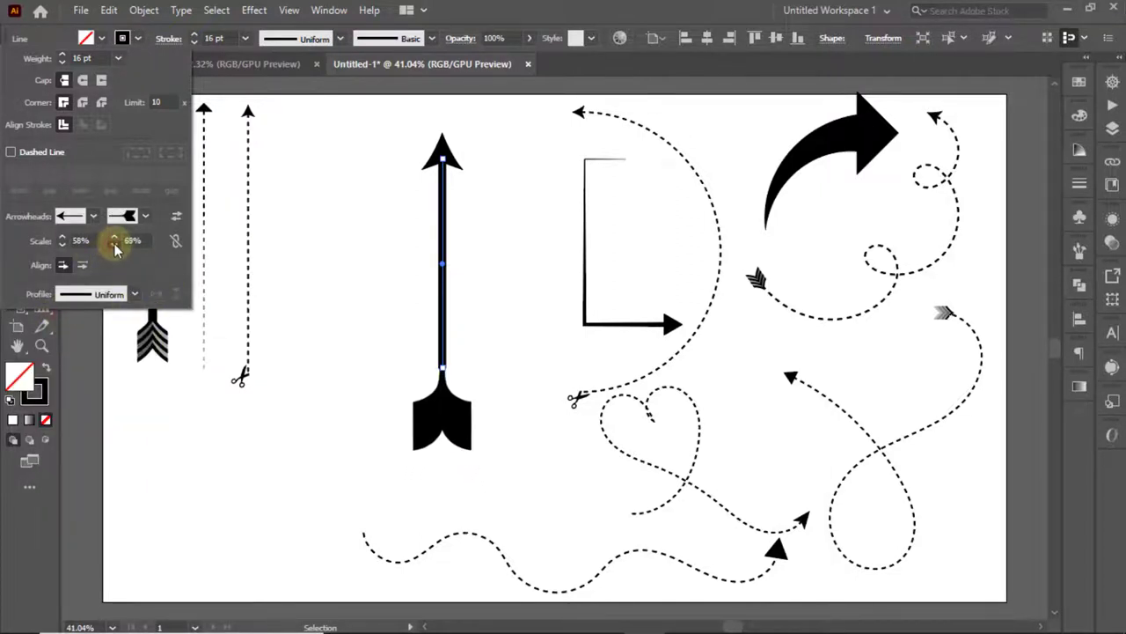
left_click(114, 245)
left_click(82, 264)
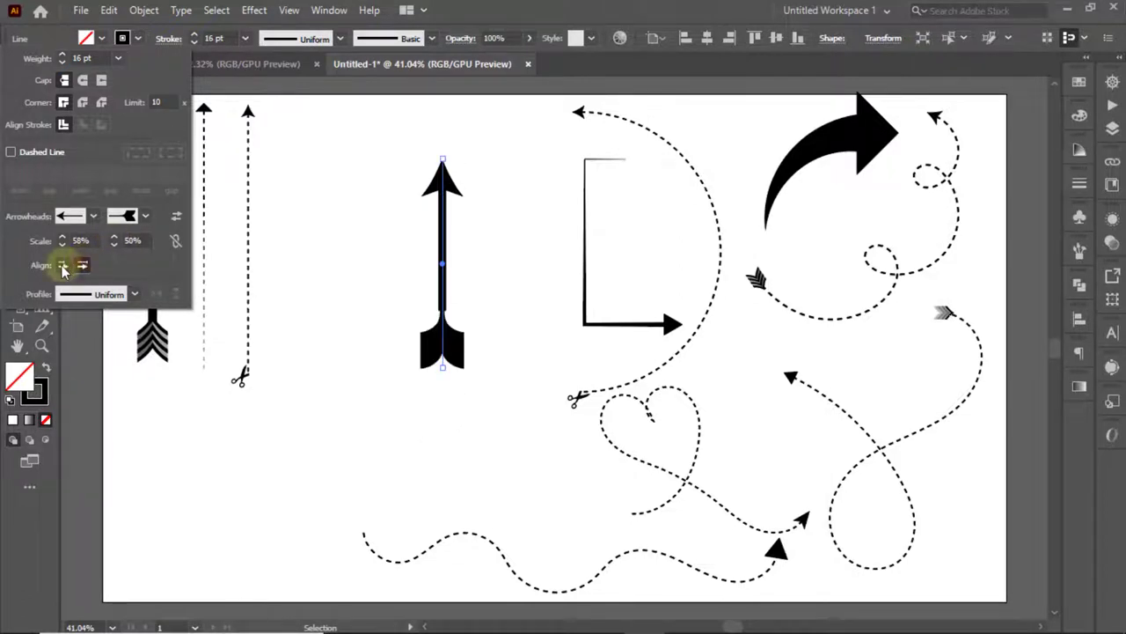
left_click(62, 264)
left_click(115, 245)
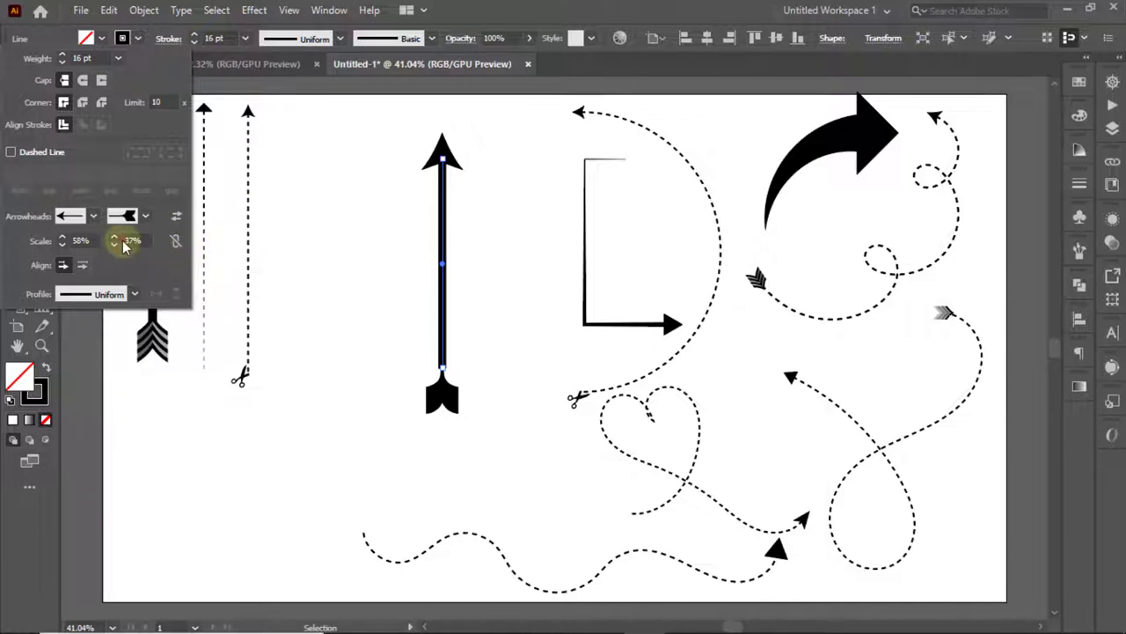
left_click(62, 246)
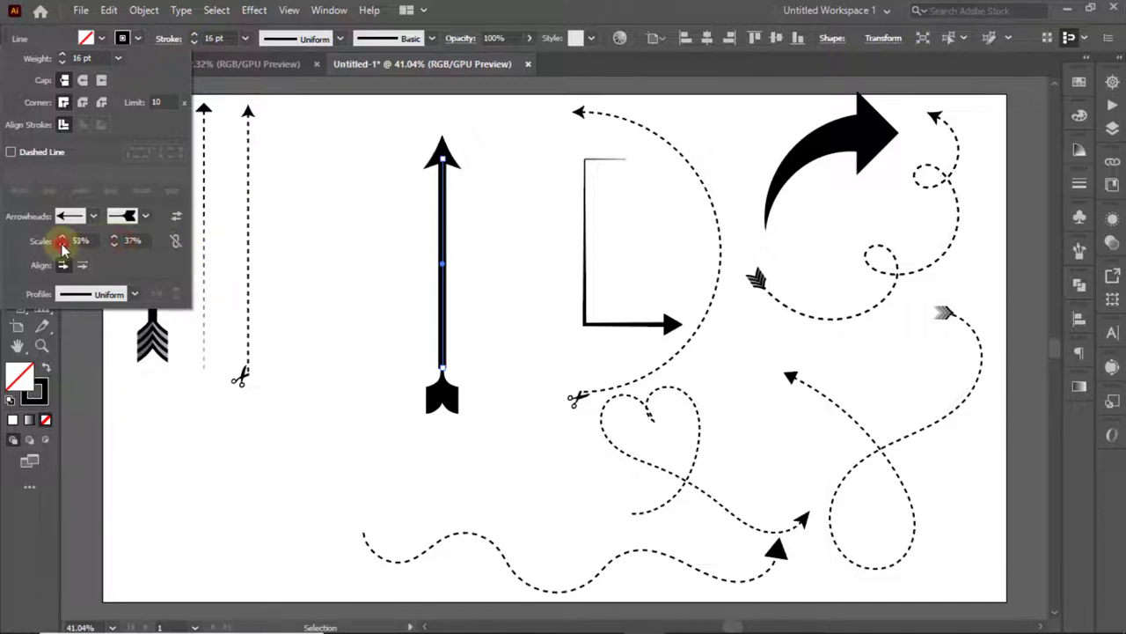
left_click(349, 215)
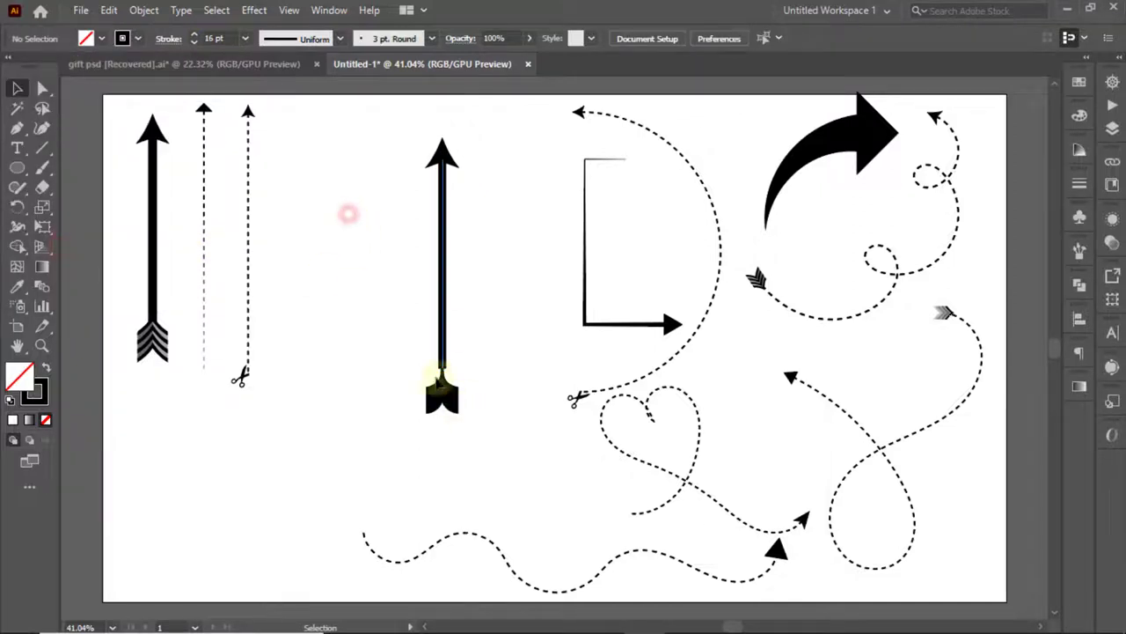
Move the finished arrow beside the dashed arrows and draw a new vertical line next to it
left_click_drag(444, 345, 293, 307)
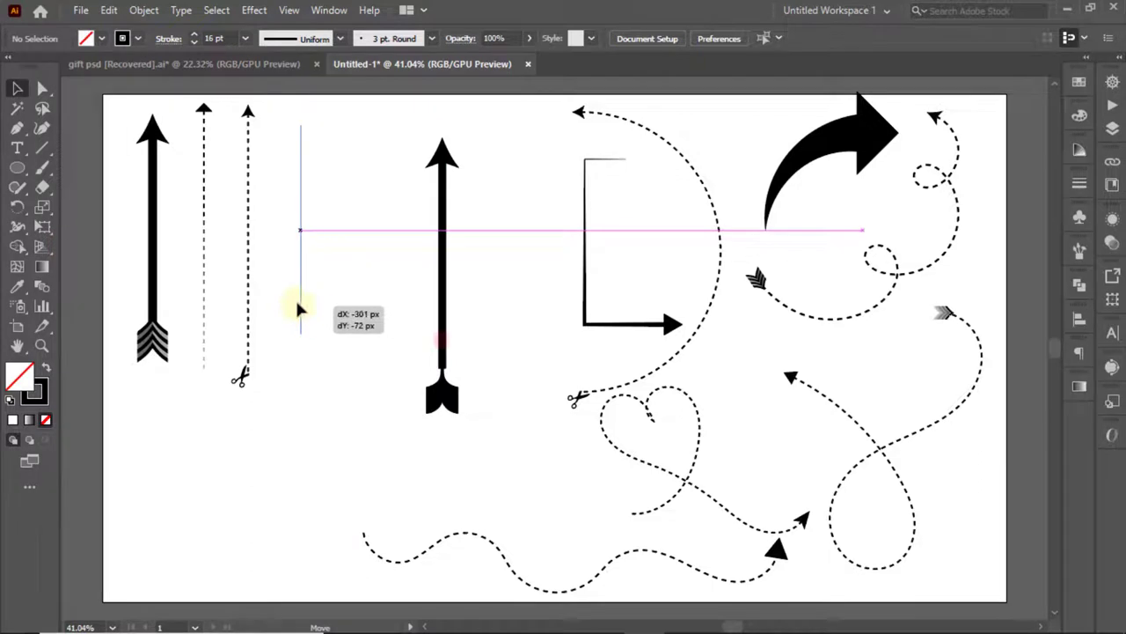
left_click(42, 148)
left_click_drag(374, 148, 371, 383)
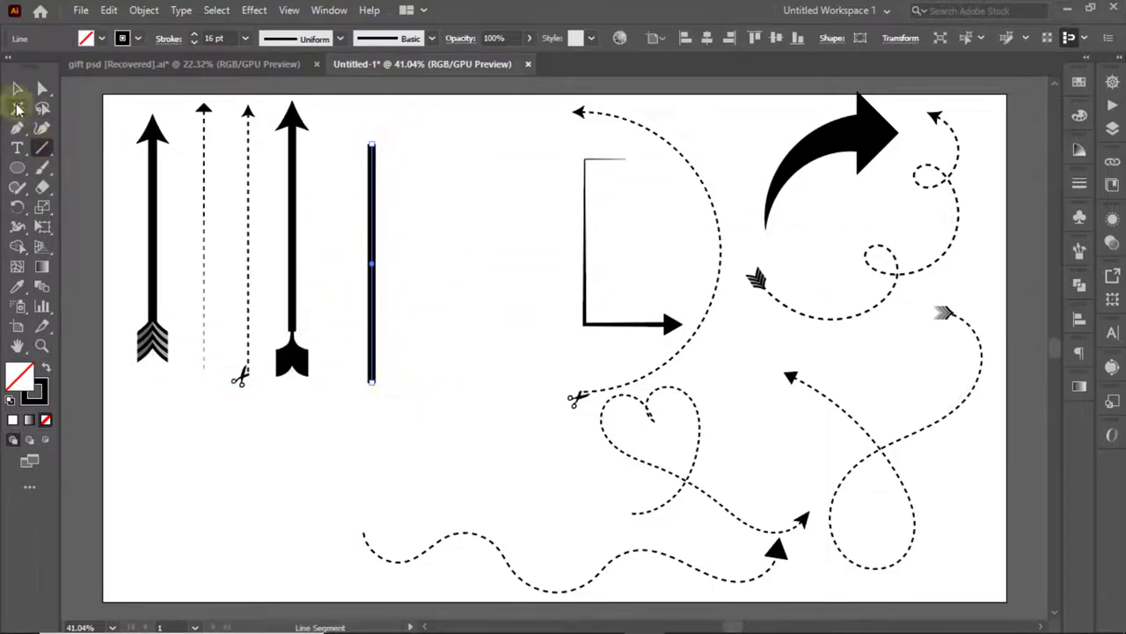
left_click(17, 88)
Give the new line a triangular start arrowhead extending past the tip, scaled to 46%
left_click(172, 39)
left_click(93, 218)
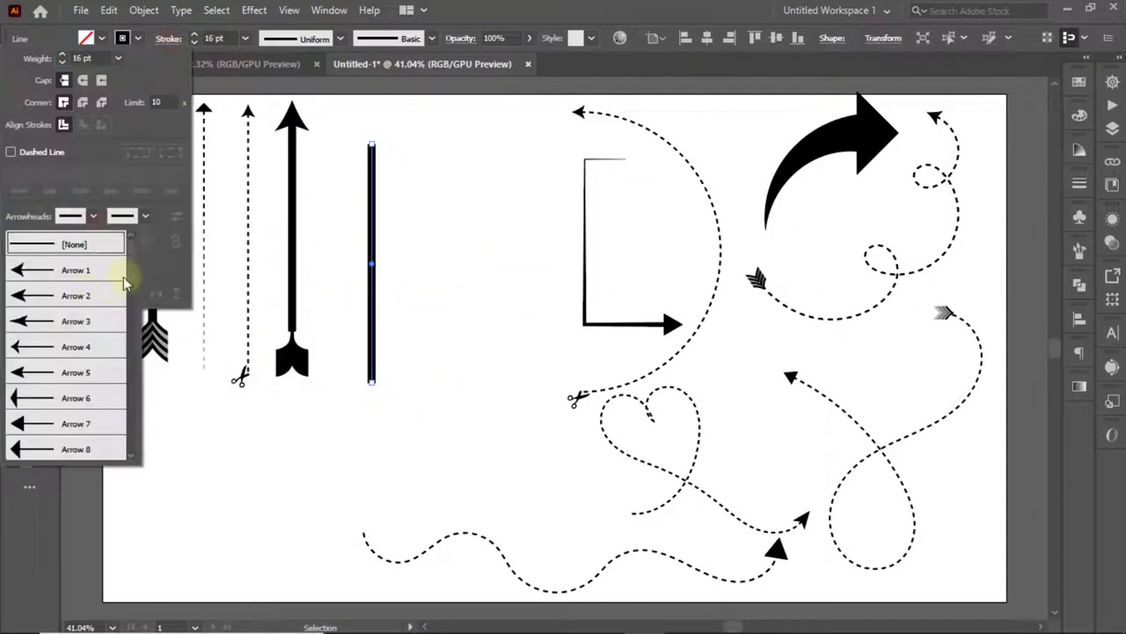
scroll(134, 280, "down", 2)
scroll(134, 280, "down", 2)
left_click(70, 262)
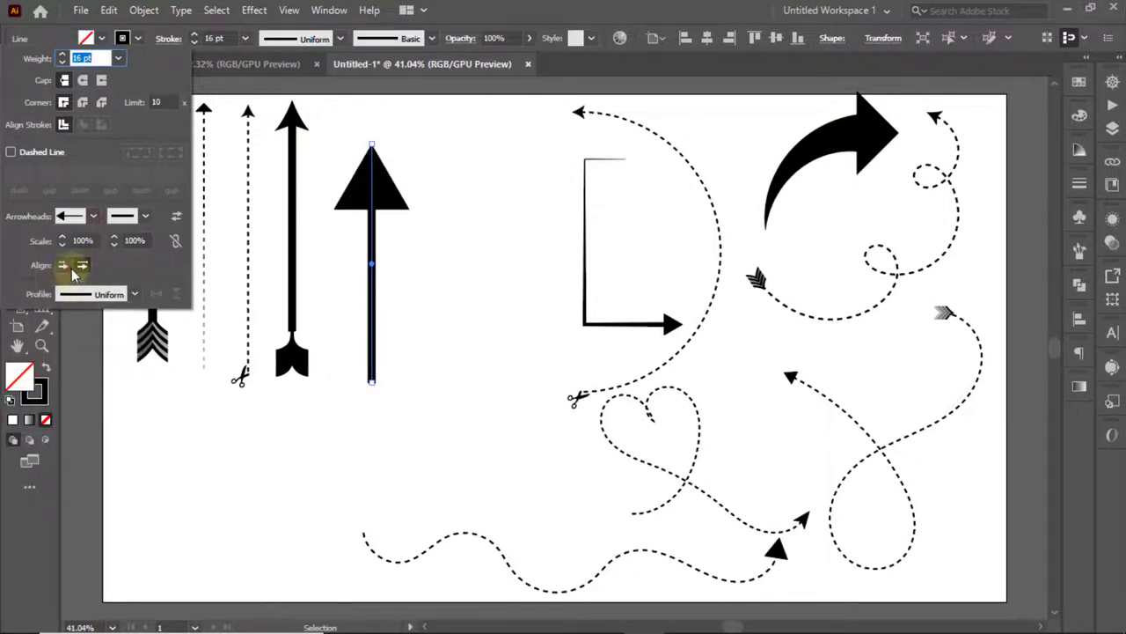
left_click(63, 265)
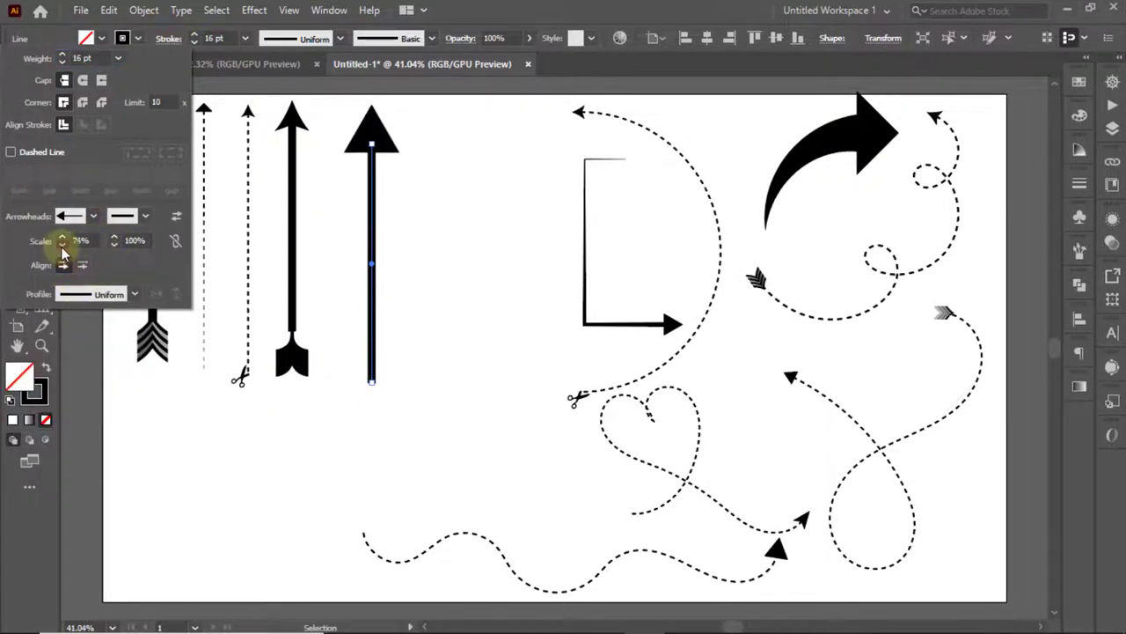
left_click(62, 246)
Add a feathered tail scaled to 49% and set the stroke weight to 19 pt
left_click(146, 216)
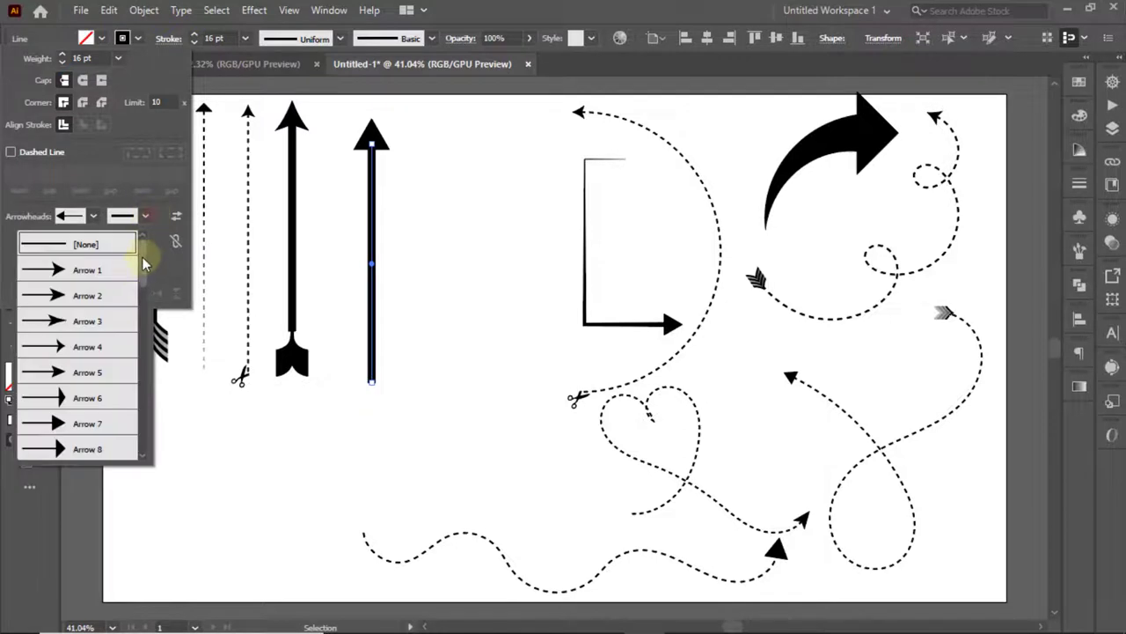
scroll(144, 269, "down", 3)
scroll(146, 325, "down", 3)
scroll(146, 350, "down", 2)
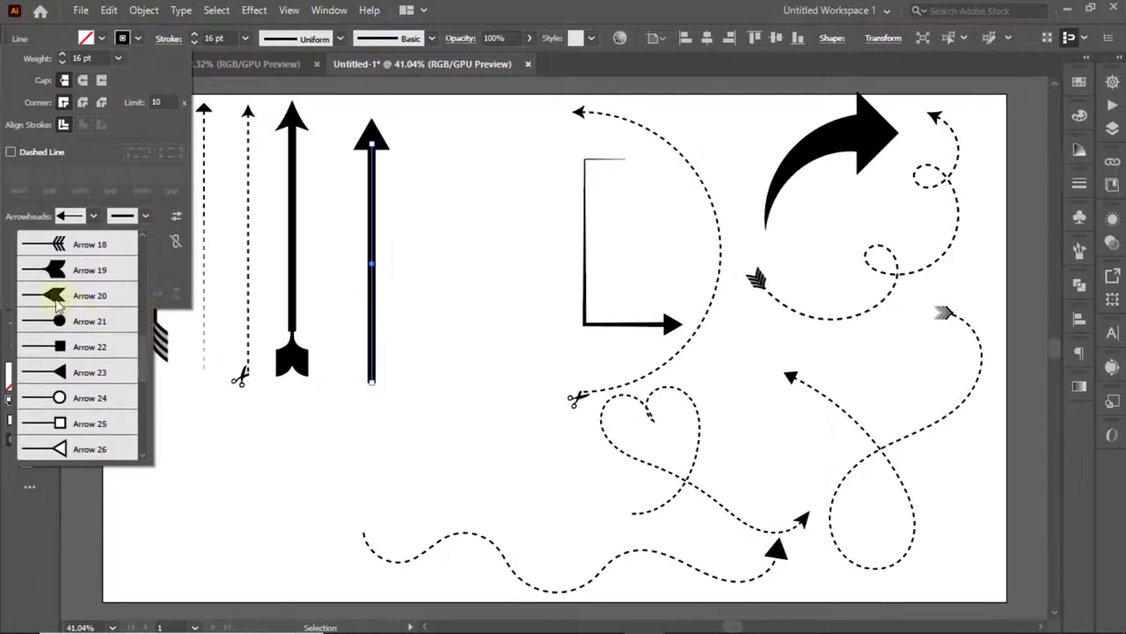
left_click(123, 303)
left_click(113, 246)
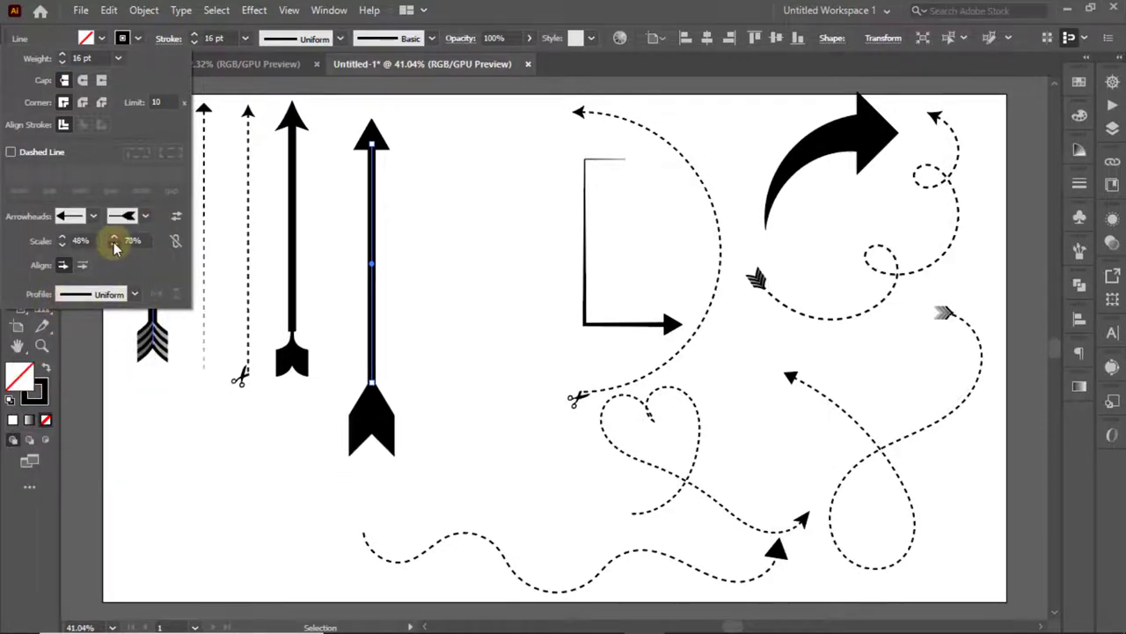
left_click(114, 237)
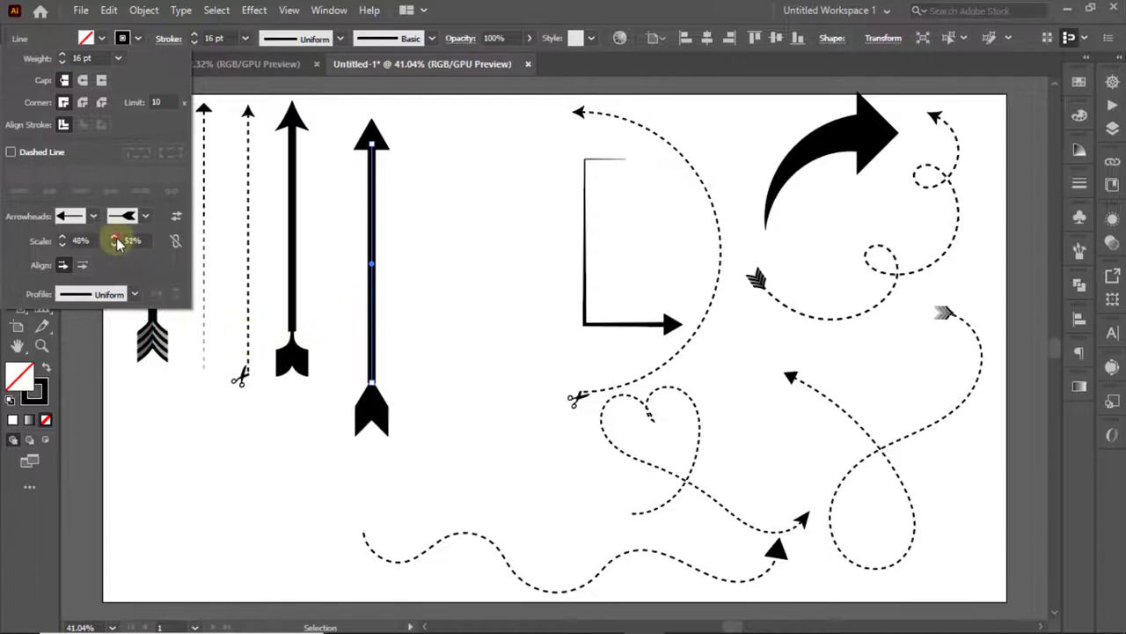
left_click(62, 54)
left_click(62, 54)
left_click(61, 54)
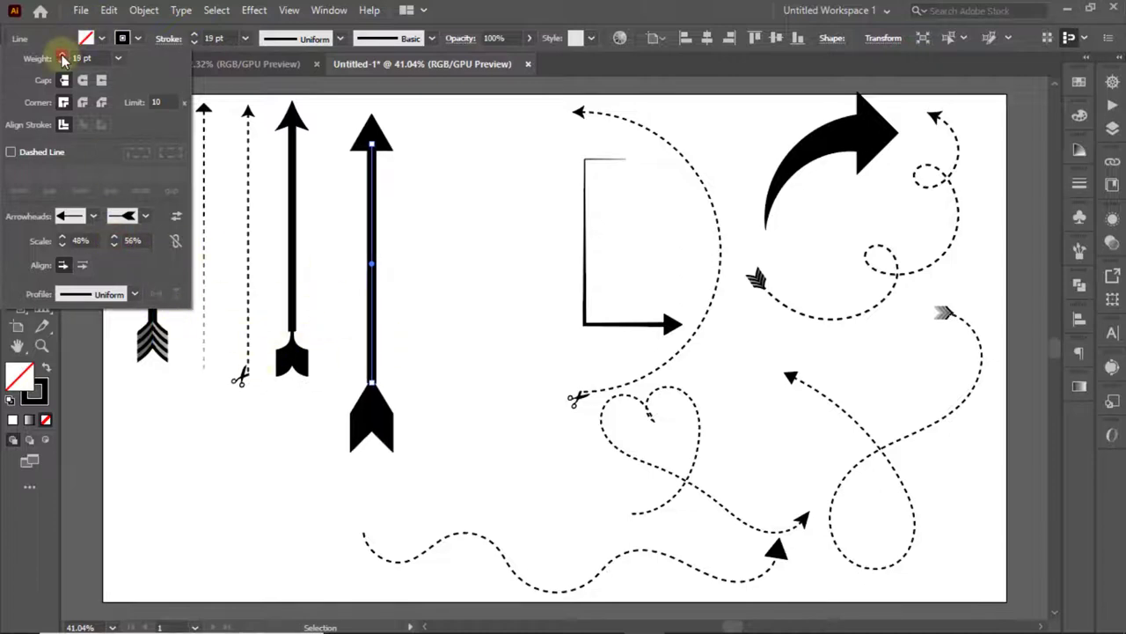
left_click(114, 246)
left_click(114, 245)
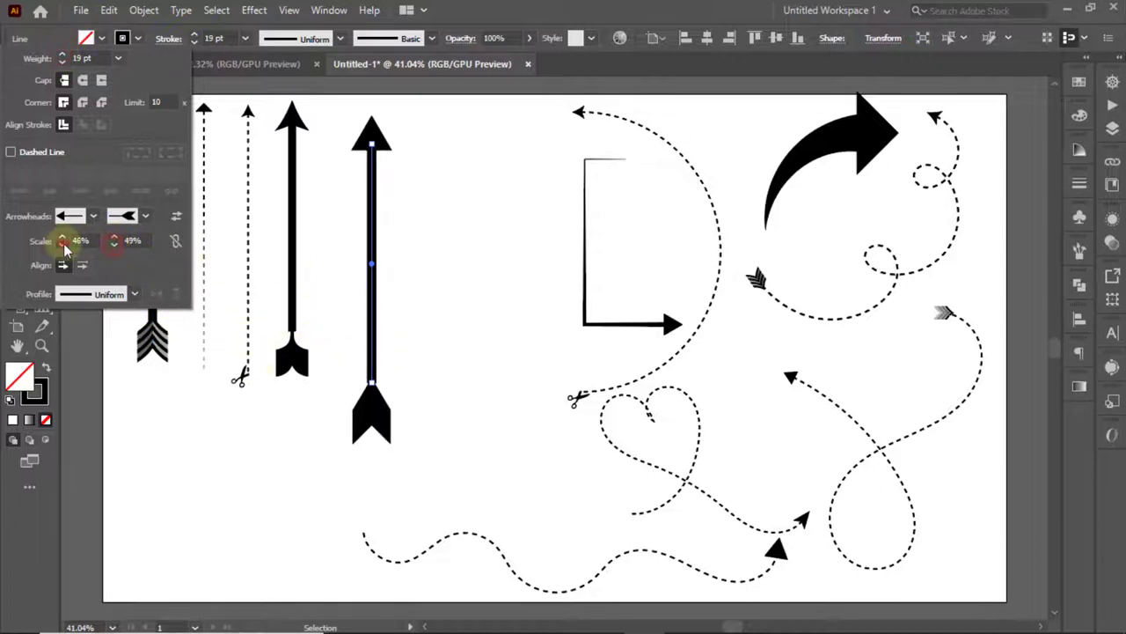
Reposition the new 19 pt arrow down beside the other straight arrows
left_click(335, 247)
mouse_move(374, 281)
left_mouse_down()
mouse_move(453, 260)
mouse_move(345, 255)
left_mouse_up()
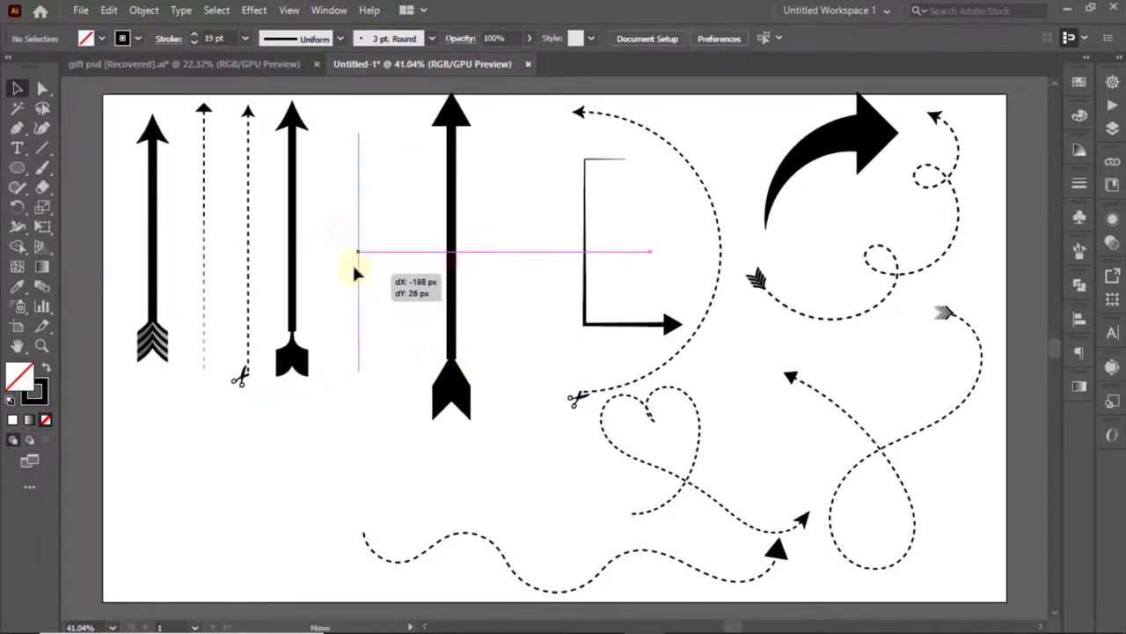
left_click(421, 240)
left_click_drag(348, 299, 352, 332)
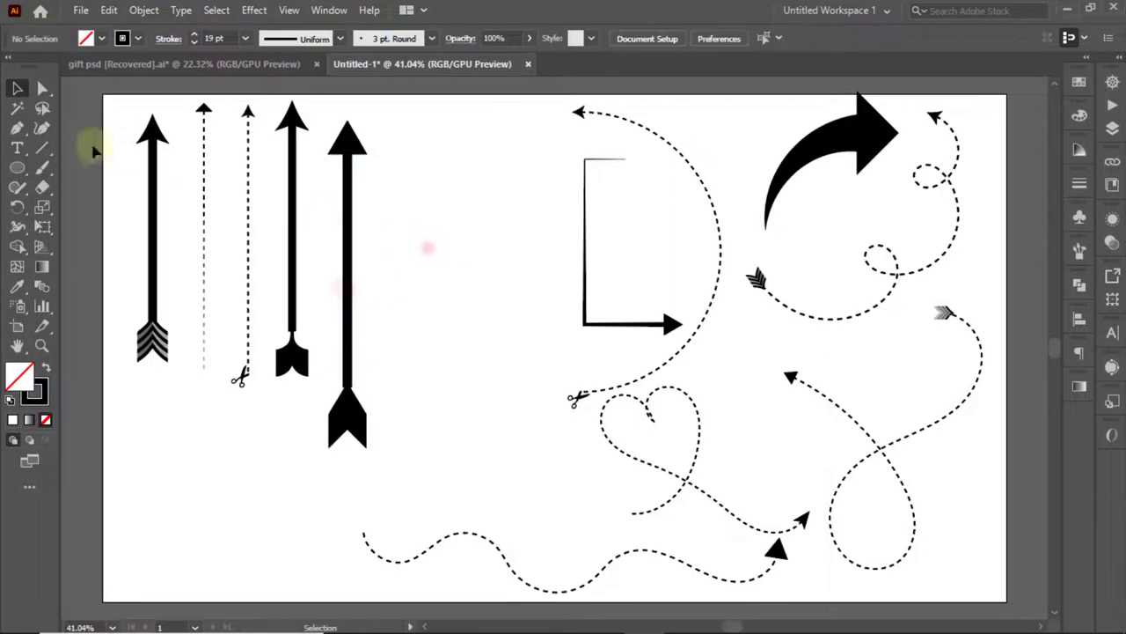
Draw another tall vertical line with a top arrowhead extending past the tip at 50%
left_click(41, 148)
mouse_move(423, 141)
left_mouse_down()
mouse_move(447, 396)
mouse_move(424, 401)
left_mouse_up()
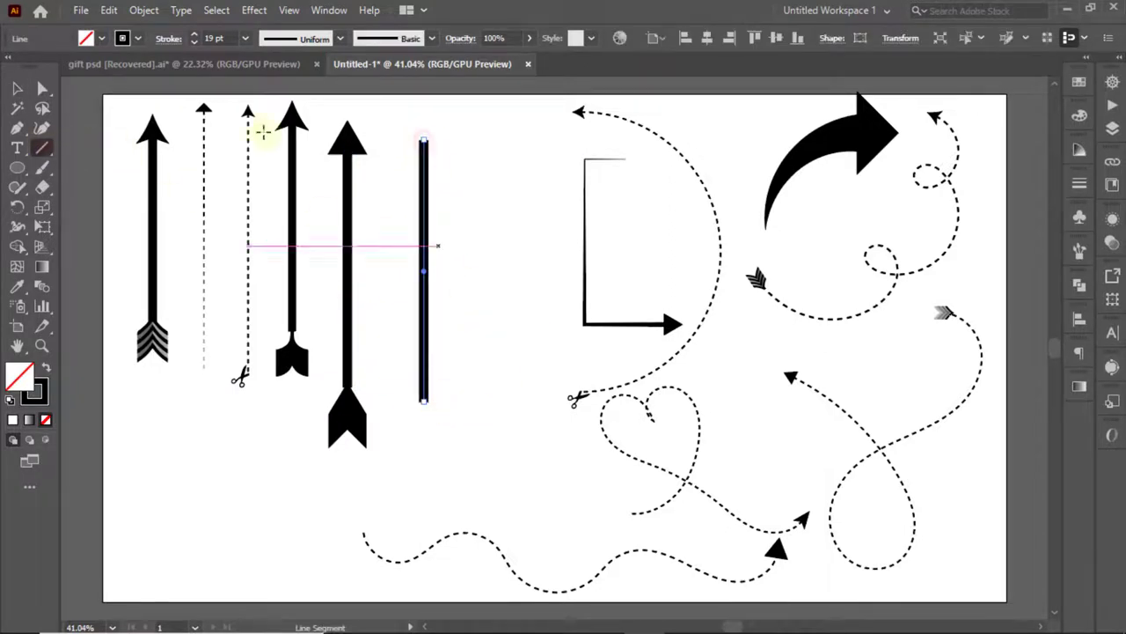
left_click(168, 38)
left_click(97, 216)
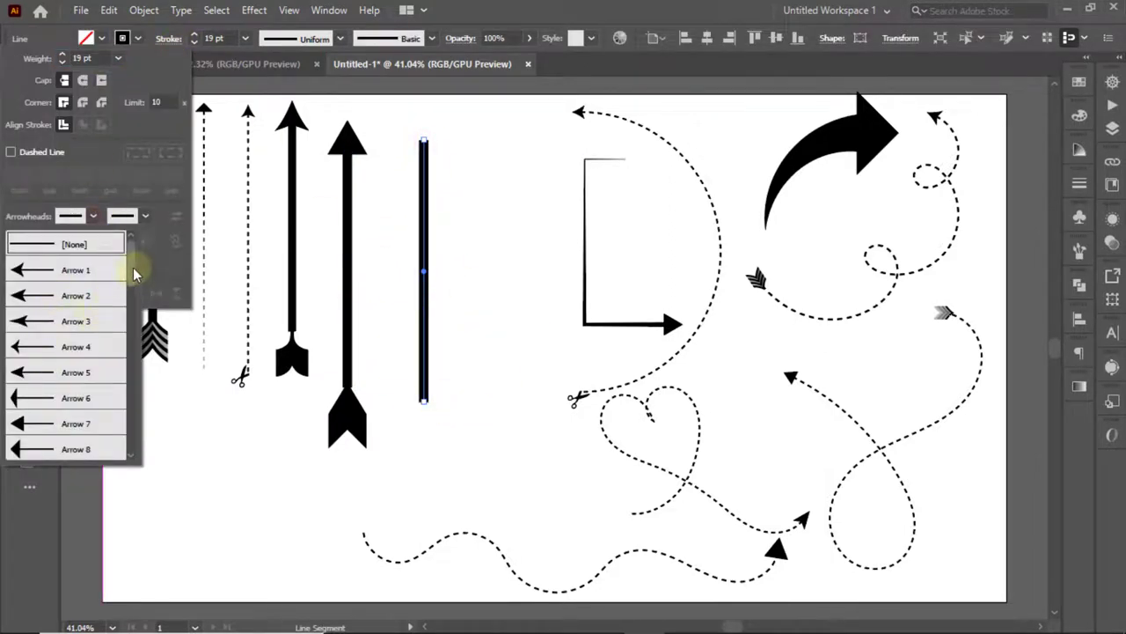
scroll(132, 280, "down", 3)
scroll(132, 286, "down", 2)
scroll(131, 290, "down", 3)
left_click(35, 264)
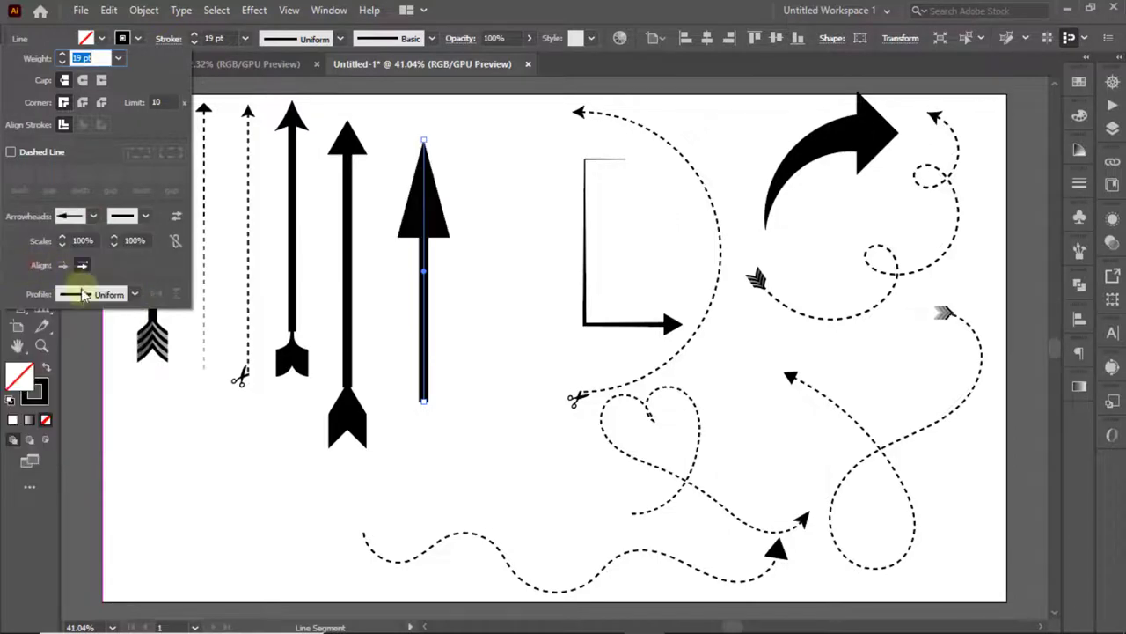
left_click(63, 264)
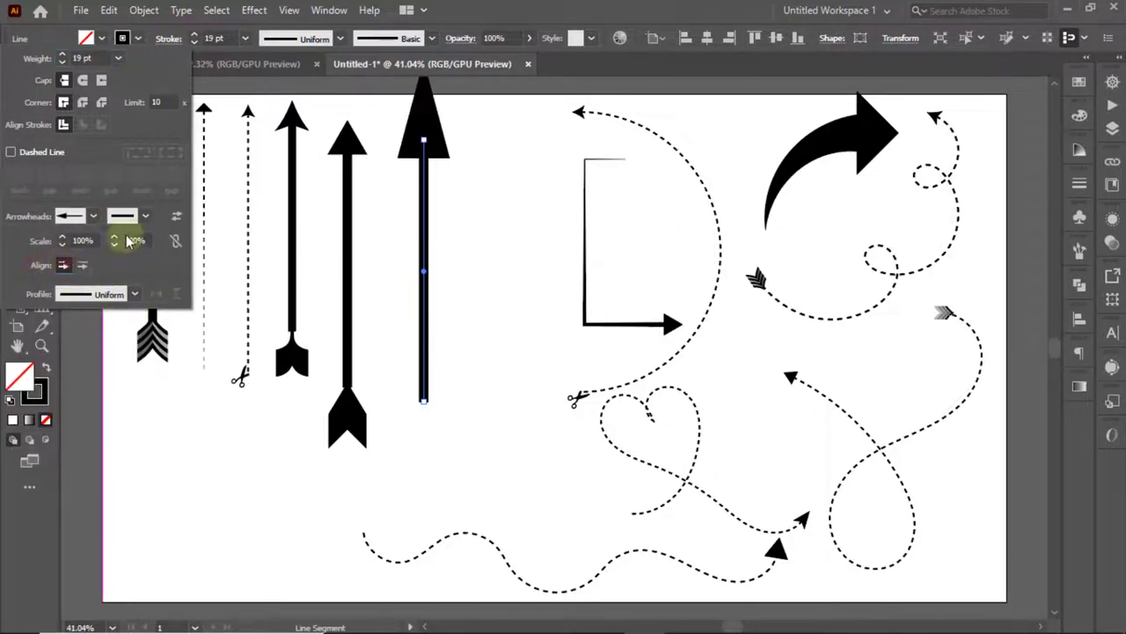
left_click(62, 244)
left_click(130, 241)
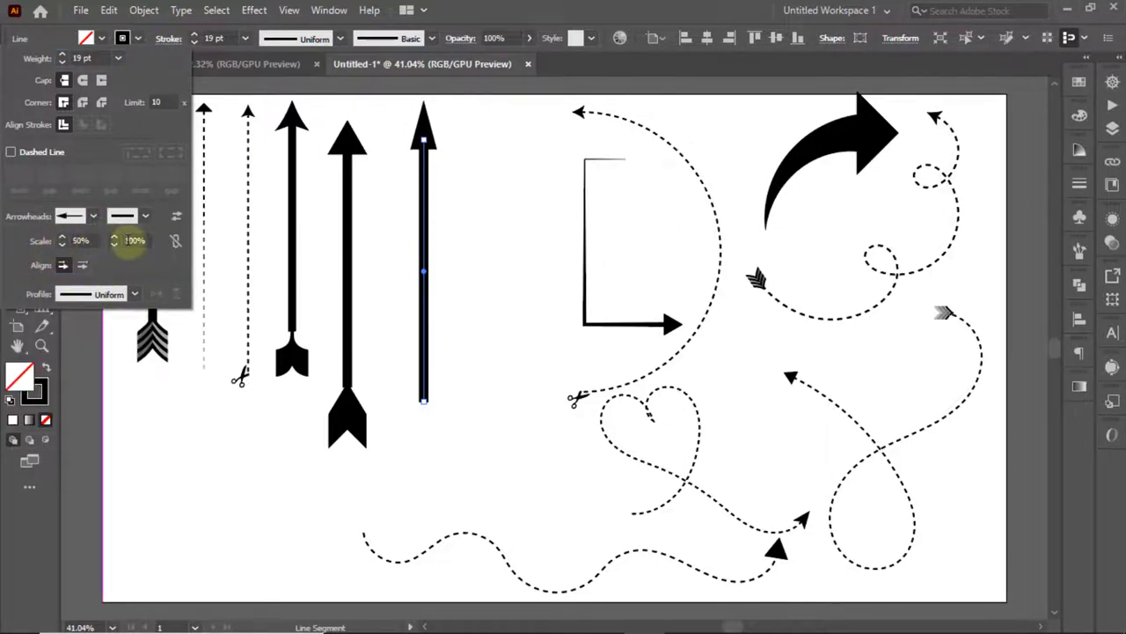
Add a feathered tail to the bottom of the tall line and shrink it
left_click(146, 216)
scroll(145, 282, "down", 2)
scroll(146, 299, "down", 3)
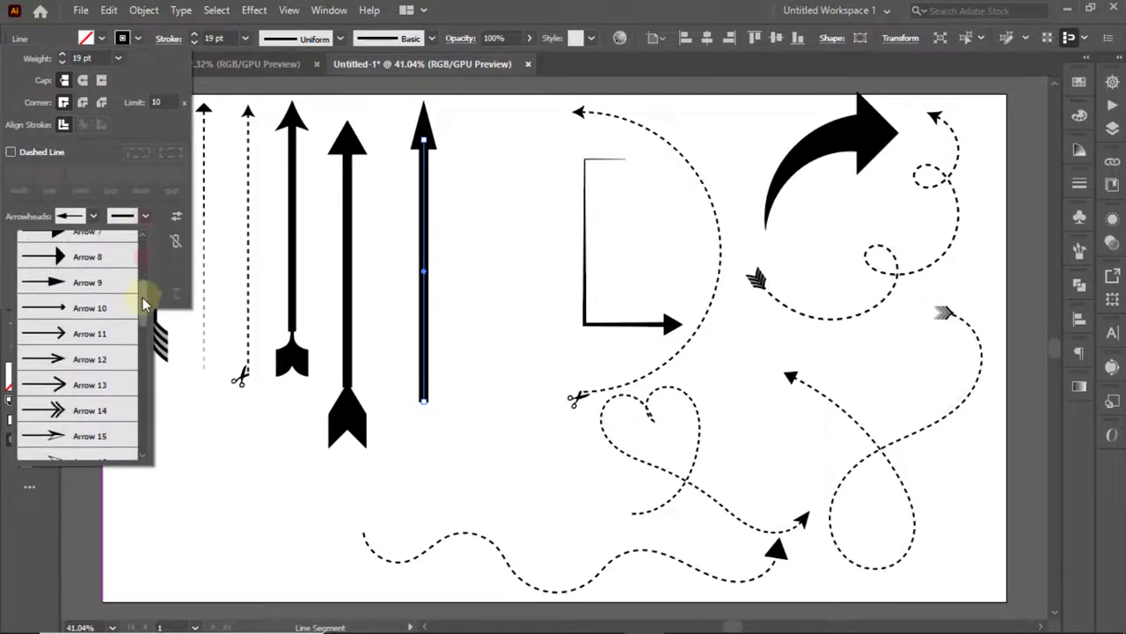
scroll(145, 303, "down", 2)
scroll(149, 326, "down", 2)
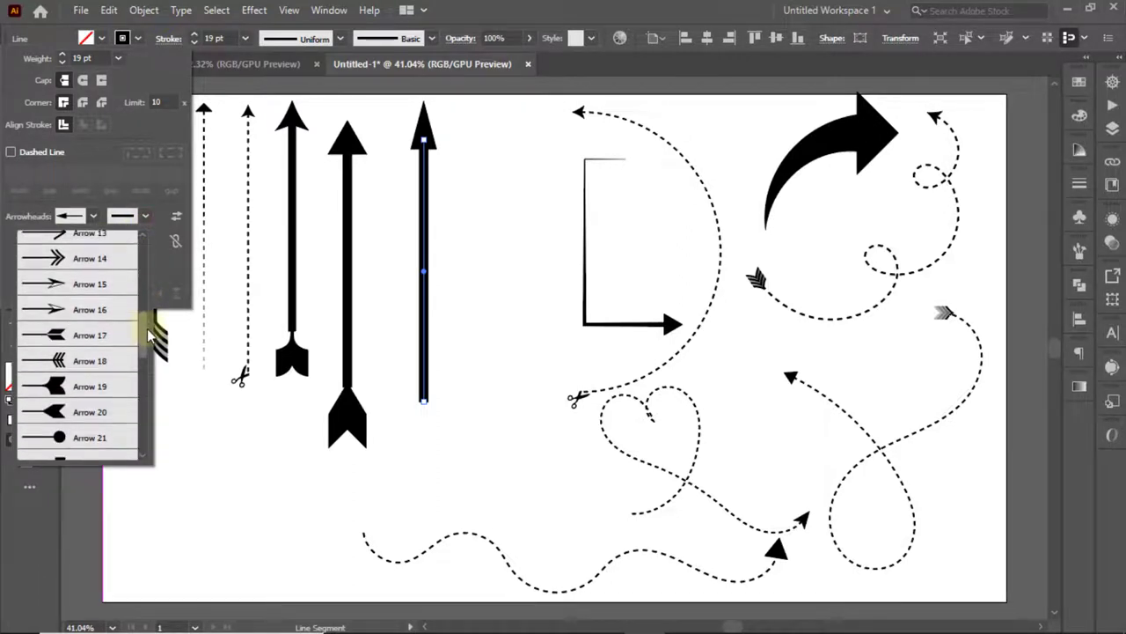
left_click(55, 343)
left_click(113, 246)
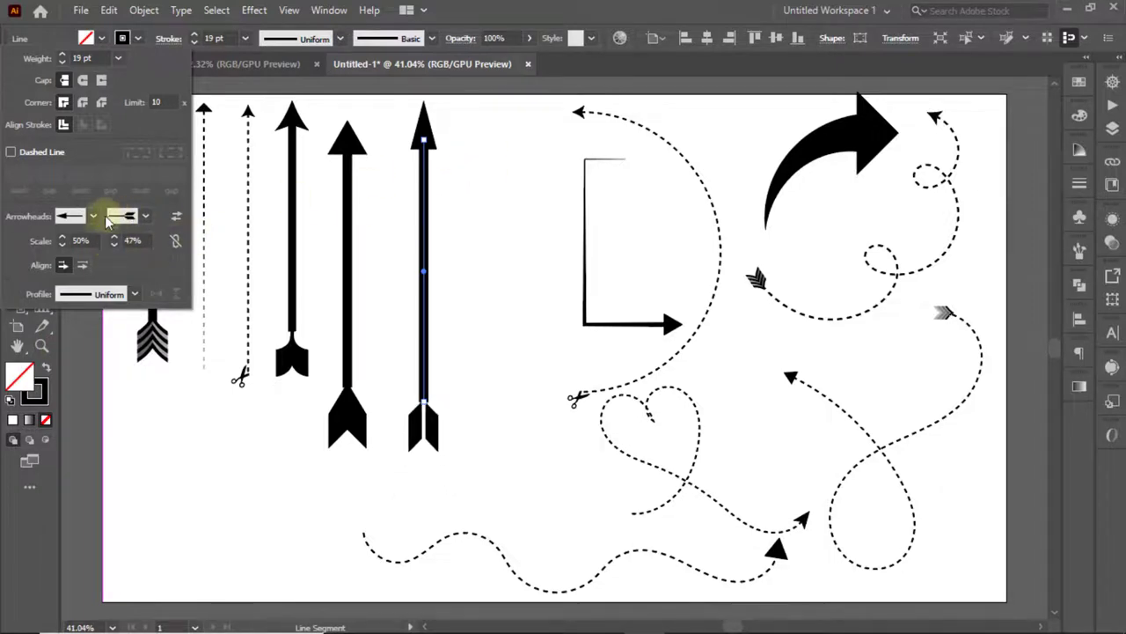
Swap the head for a wider triangular arrowhead at 48% and enlarge the tail to 53%
left_click(93, 215)
scroll(140, 303, "up", 3)
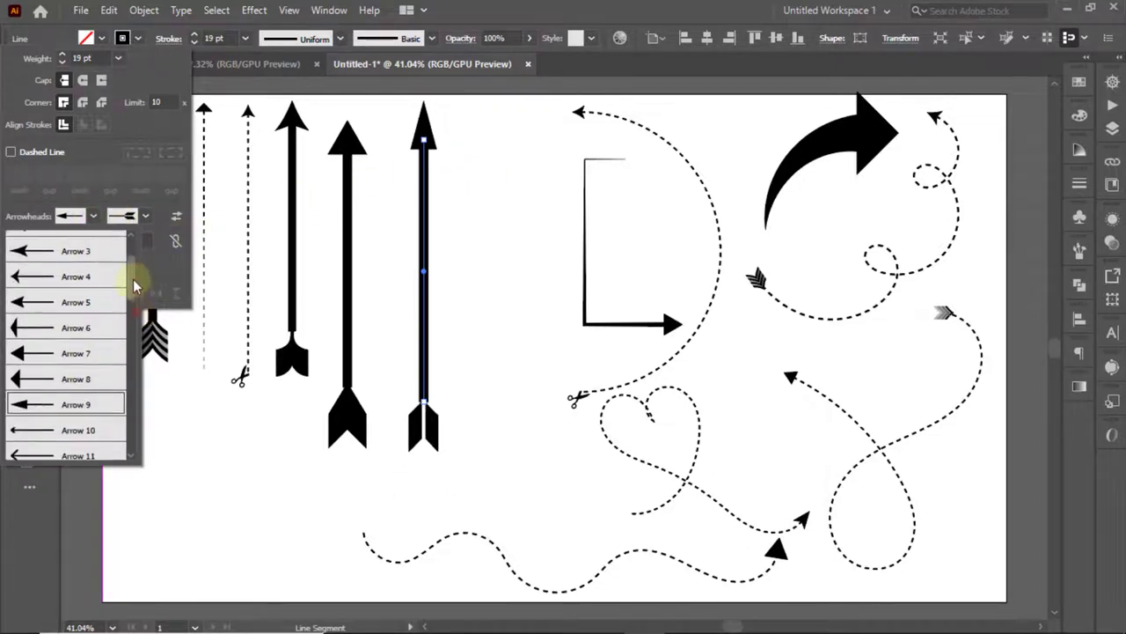
scroll(88, 343, "up", 2)
left_click(24, 398)
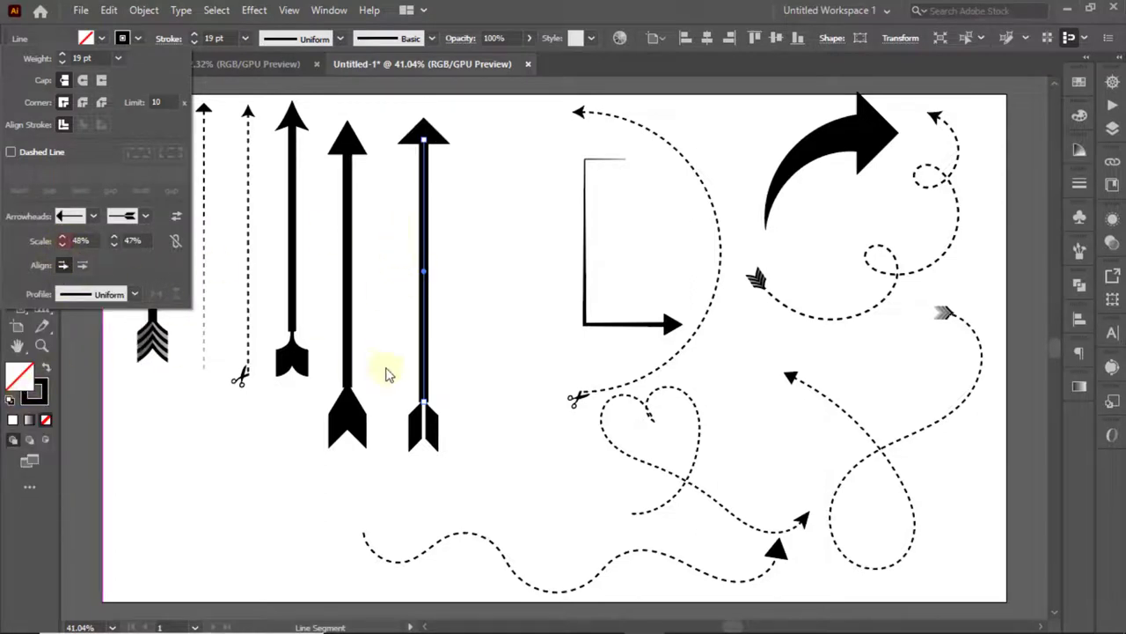
left_click(115, 240)
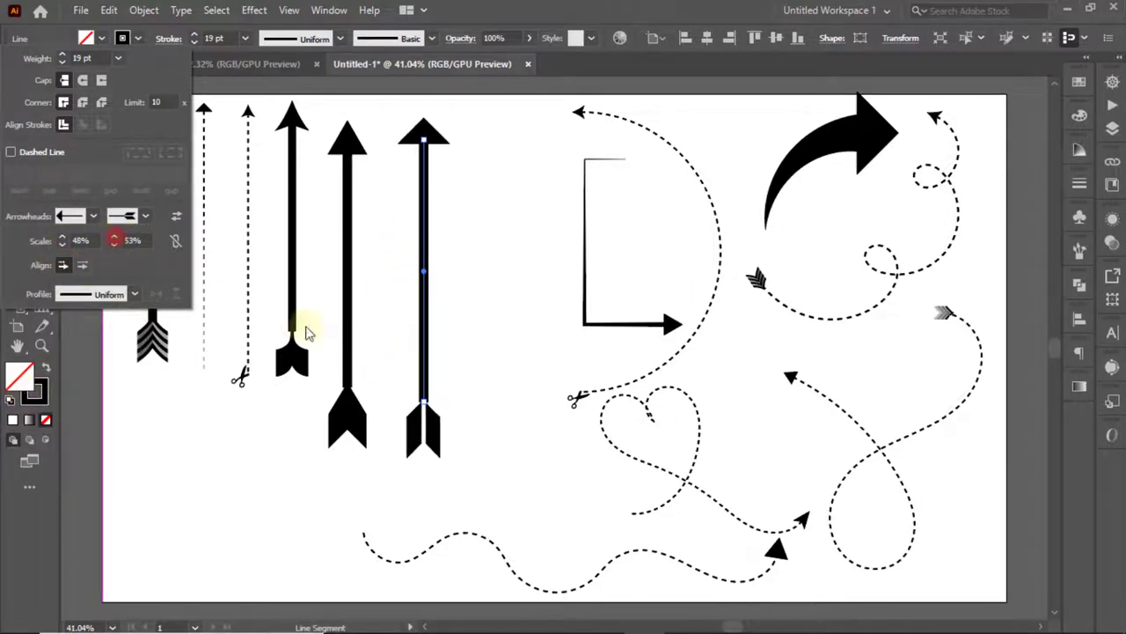
left_click(397, 324)
left_click(594, 352)
left_click(17, 88)
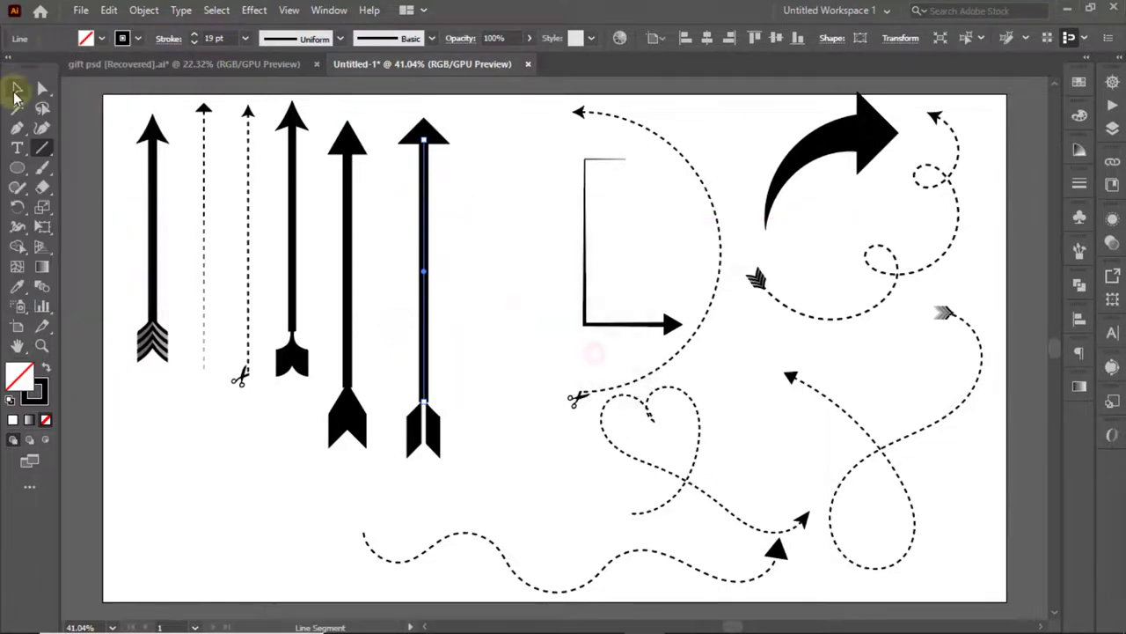
left_click(513, 255)
Shift the long arrow left and draw a new 4 pt vertical line right of the arrows
left_click_drag(428, 319, 402, 317)
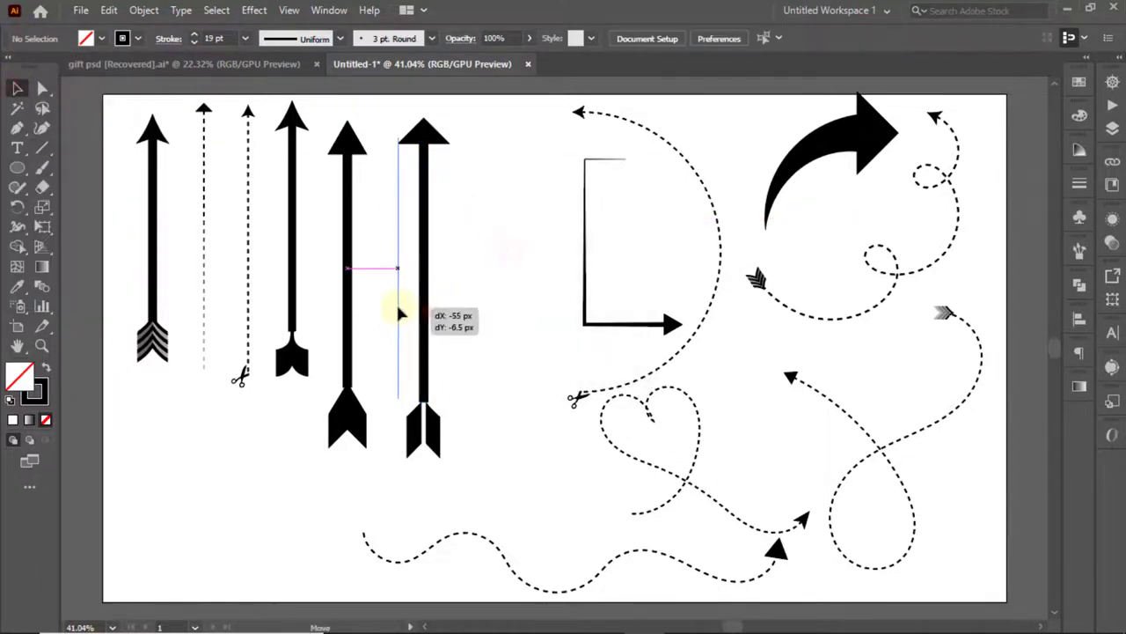
left_click(40, 151)
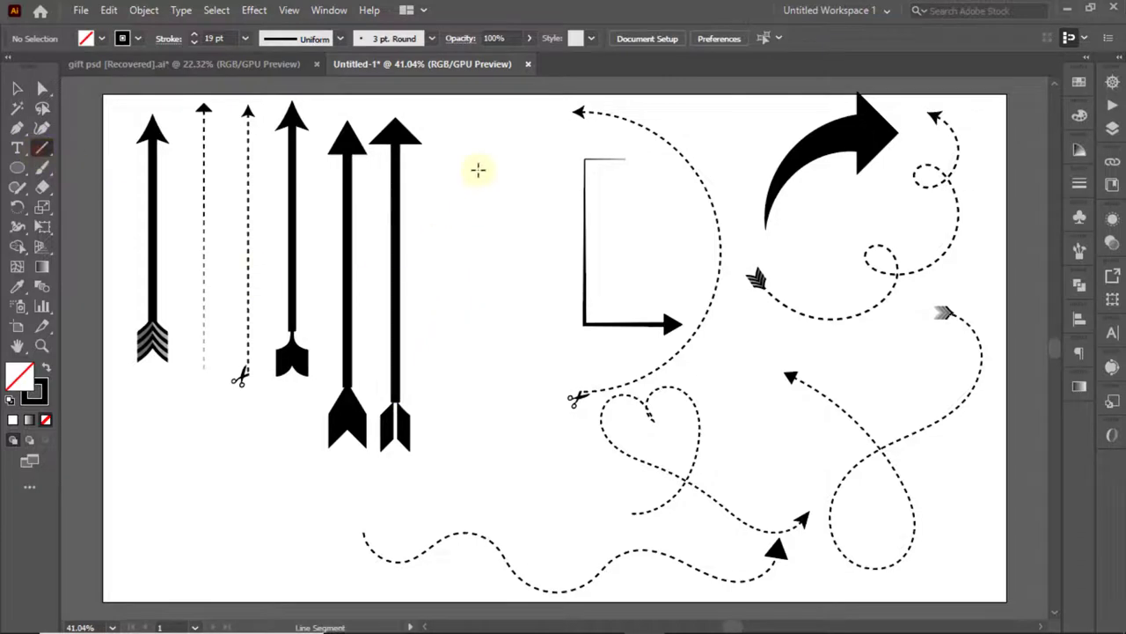
left_click_drag(483, 134, 484, 418)
left_click(16, 89)
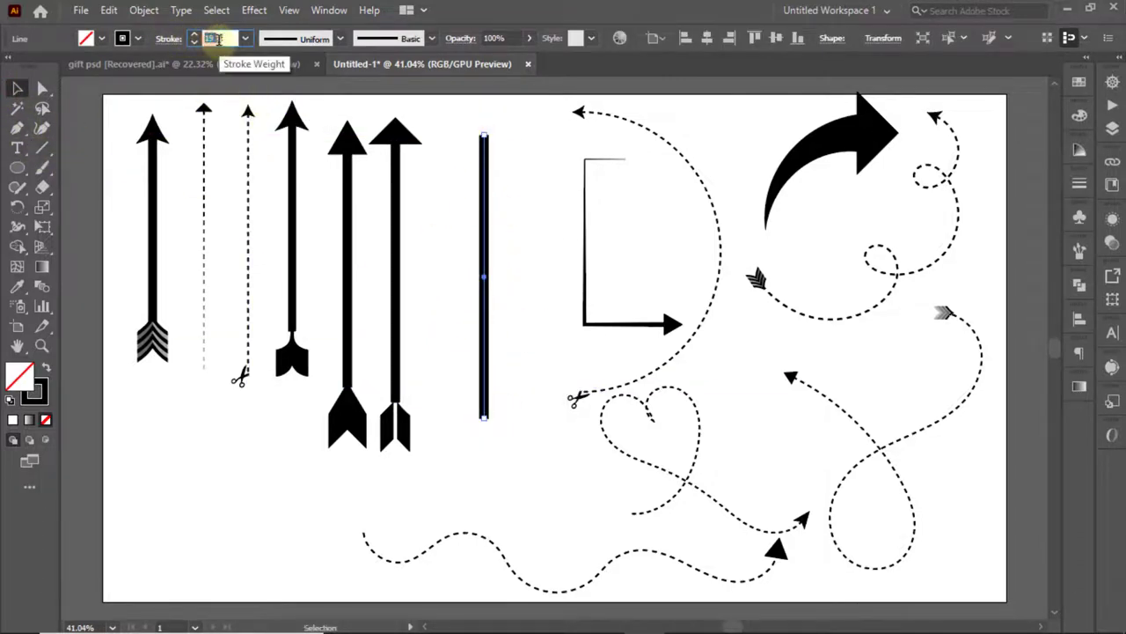
type("4pt")
key("Return")
Make the new line dashed with a triangular start arrowhead and move it beside the others
left_click(168, 38)
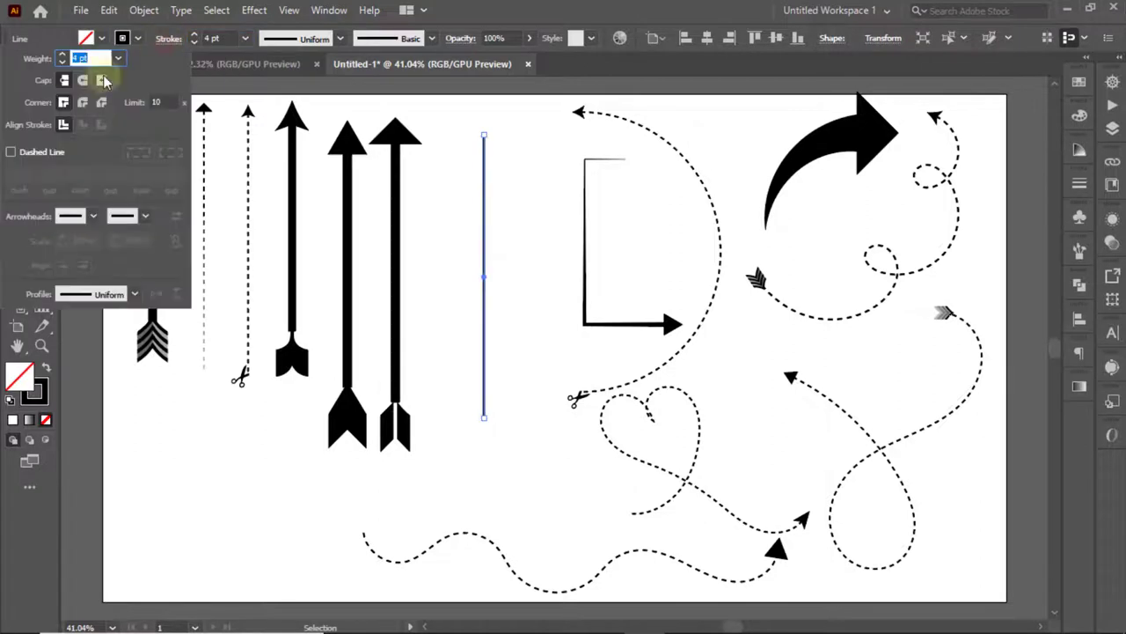
left_click(11, 152)
left_click(92, 217)
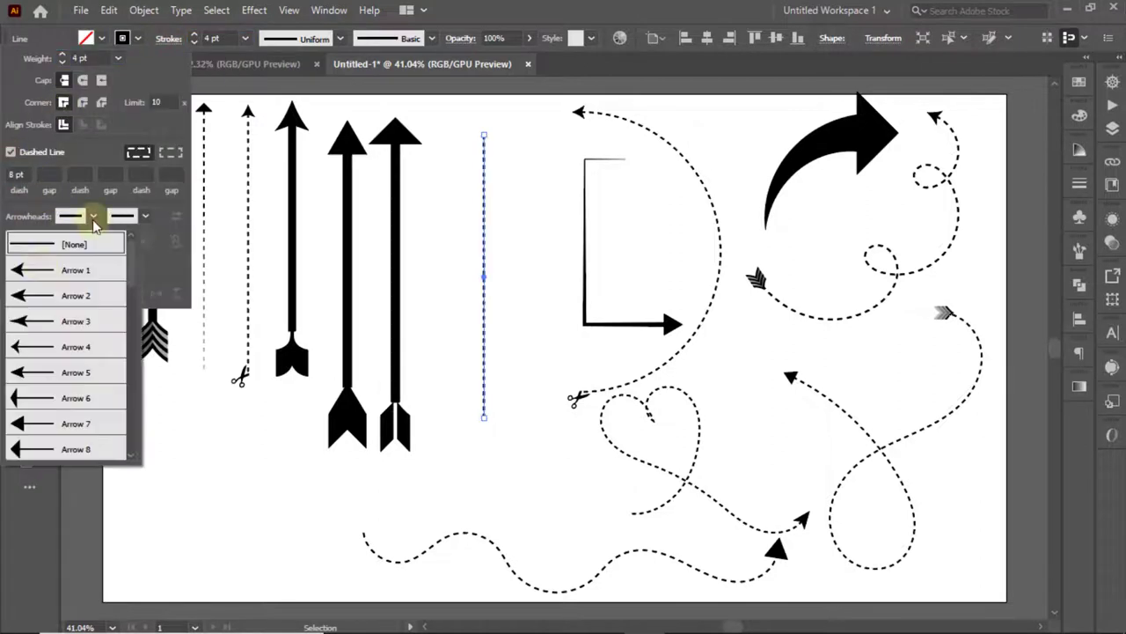
left_click(29, 423)
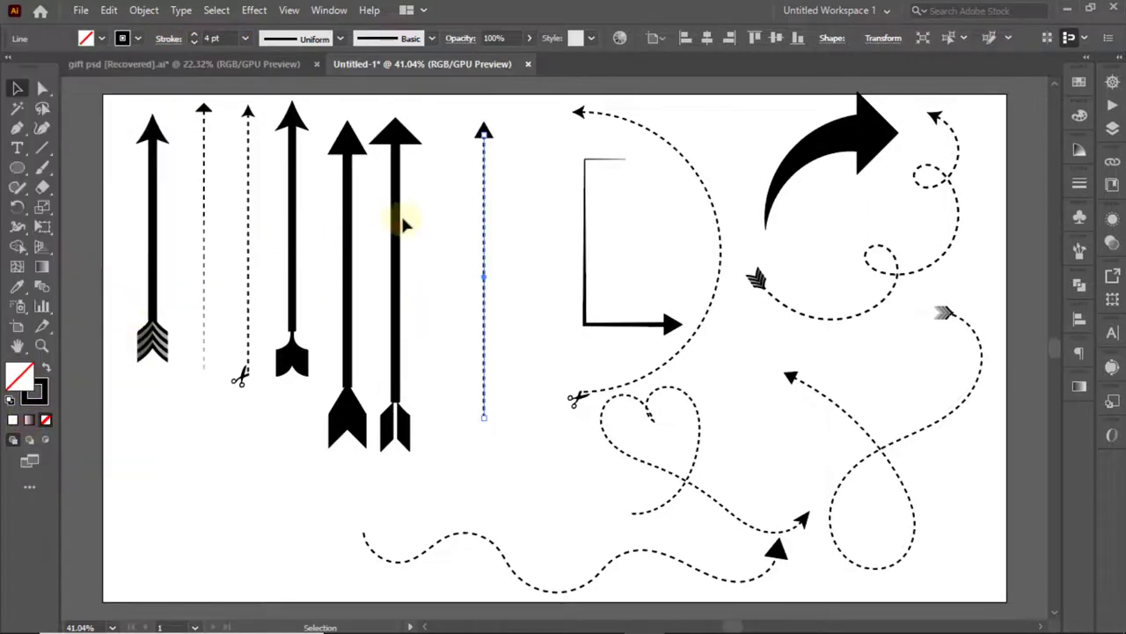
left_click(557, 302)
left_click_drag(483, 308, 448, 308)
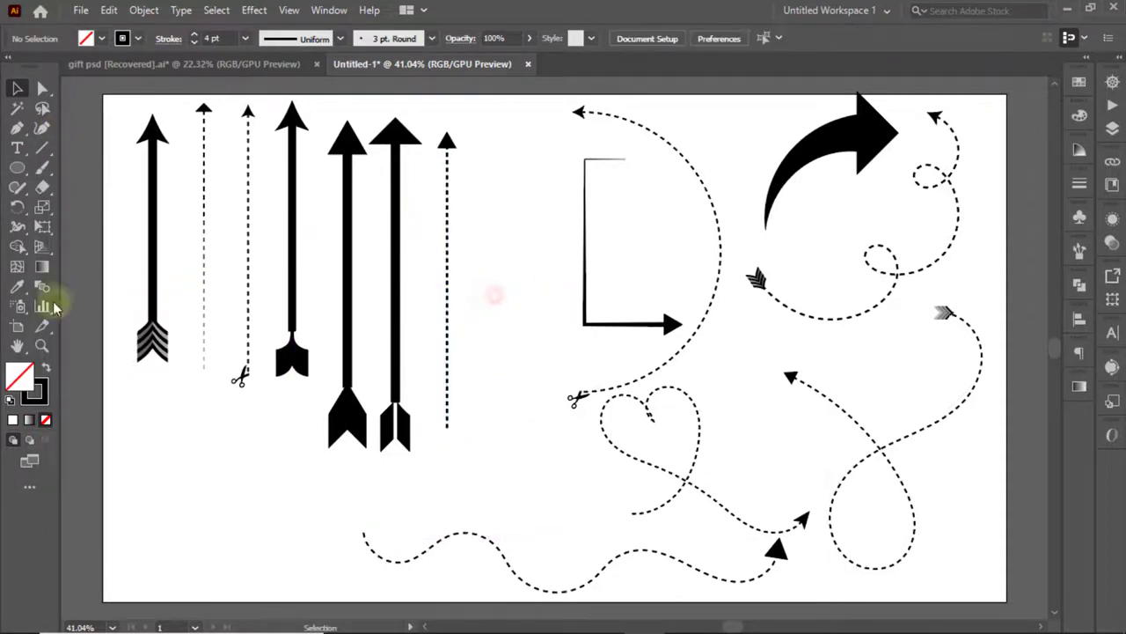
Select the row of straight arrows and move it right and up
left_click_drag(146, 282, 192, 317)
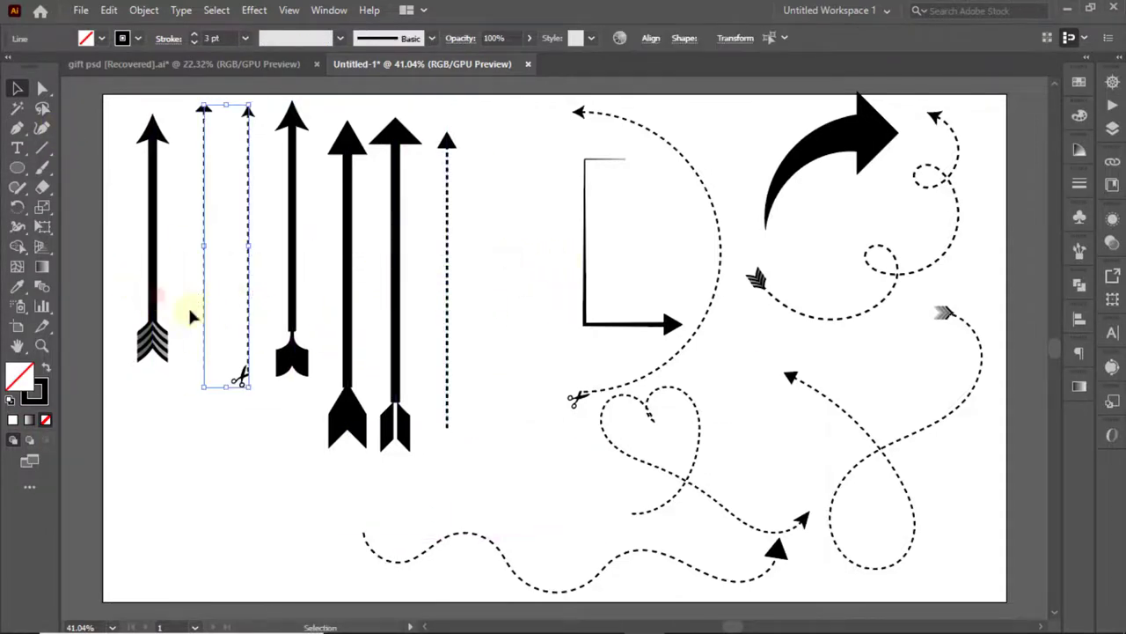
left_click_drag(452, 342, 452, 341)
left_click_drag(154, 339, 244, 319)
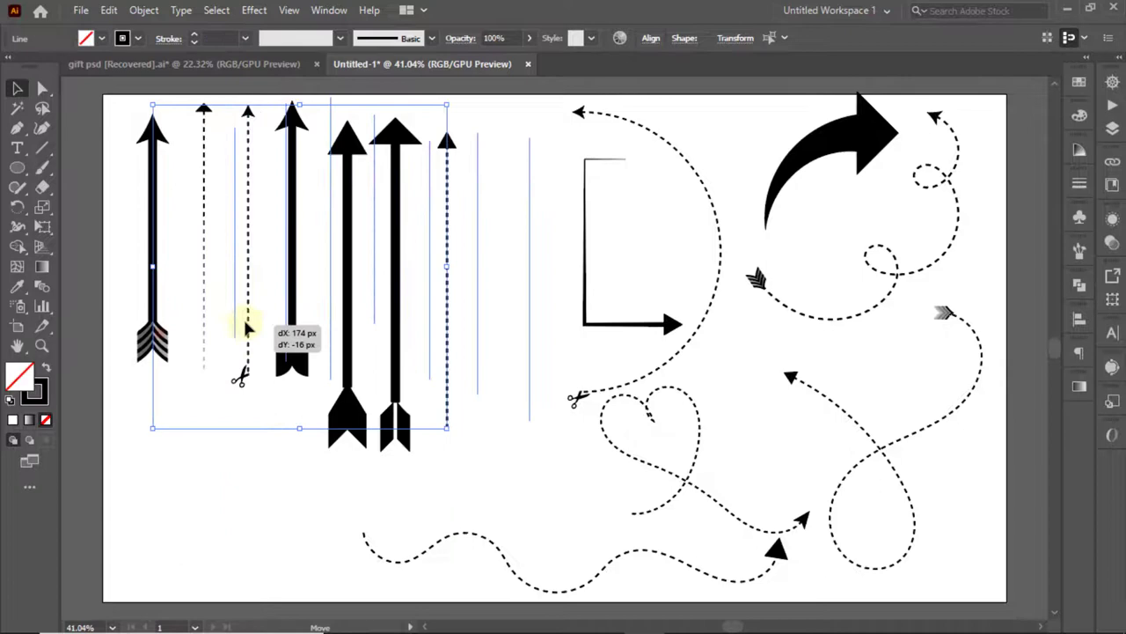
left_click(184, 310)
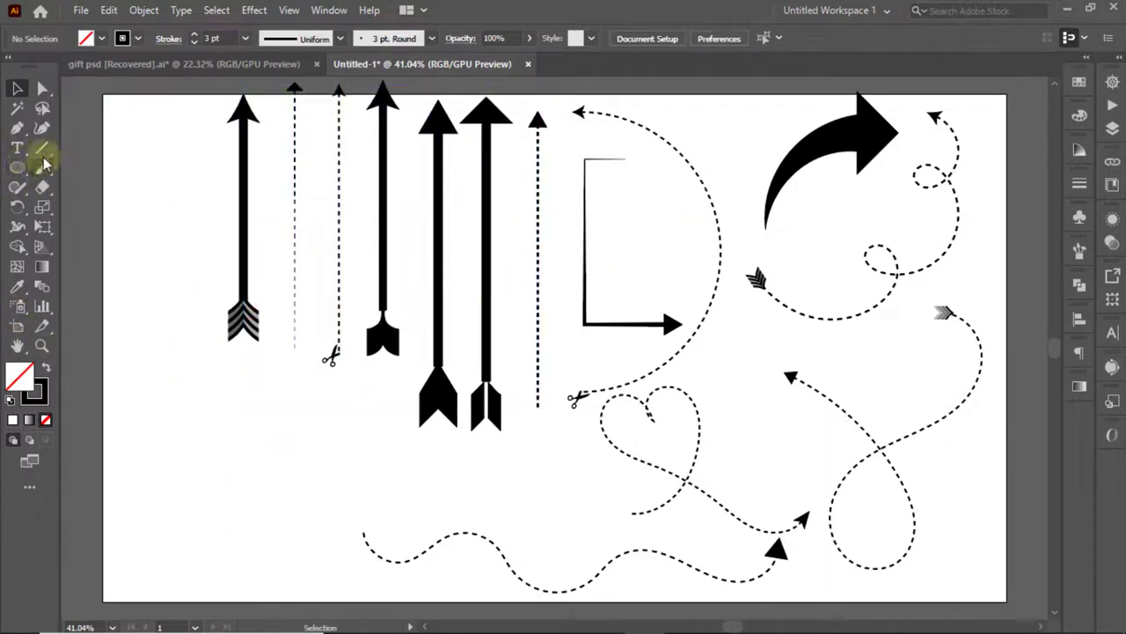
Draw a square in the lower left of the artboard with the Rectangle tool
mouse_move(17, 167)
left_mouse_down()
mouse_move(71, 209)
mouse_move(62, 168)
left_mouse_up()
left_click_drag(175, 408, 274, 505)
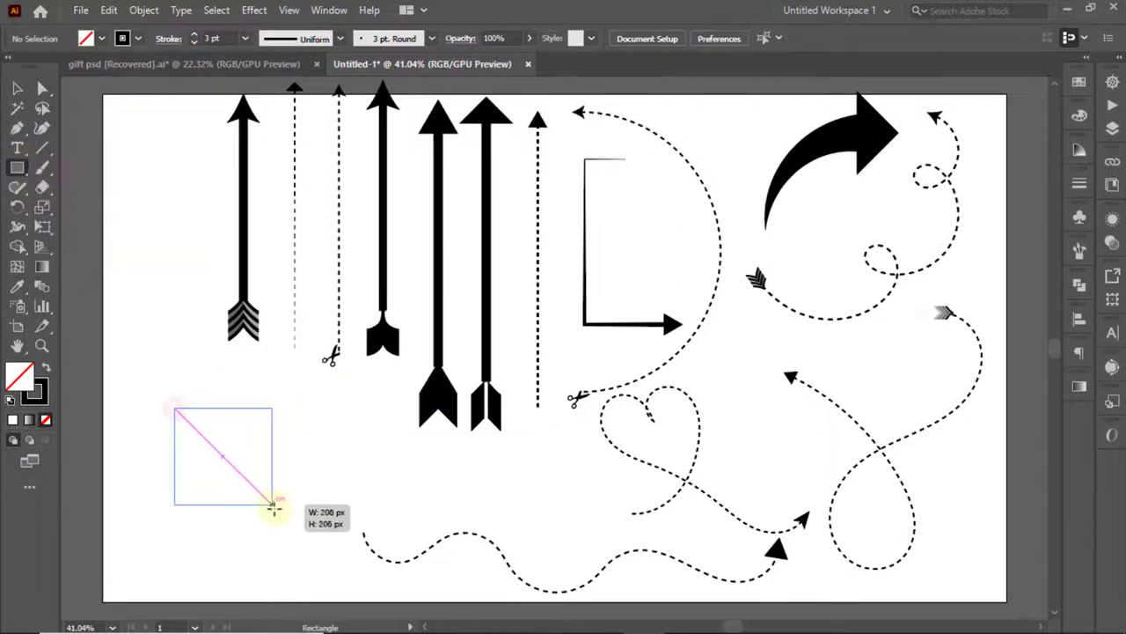
left_click(17, 88)
left_click(159, 365)
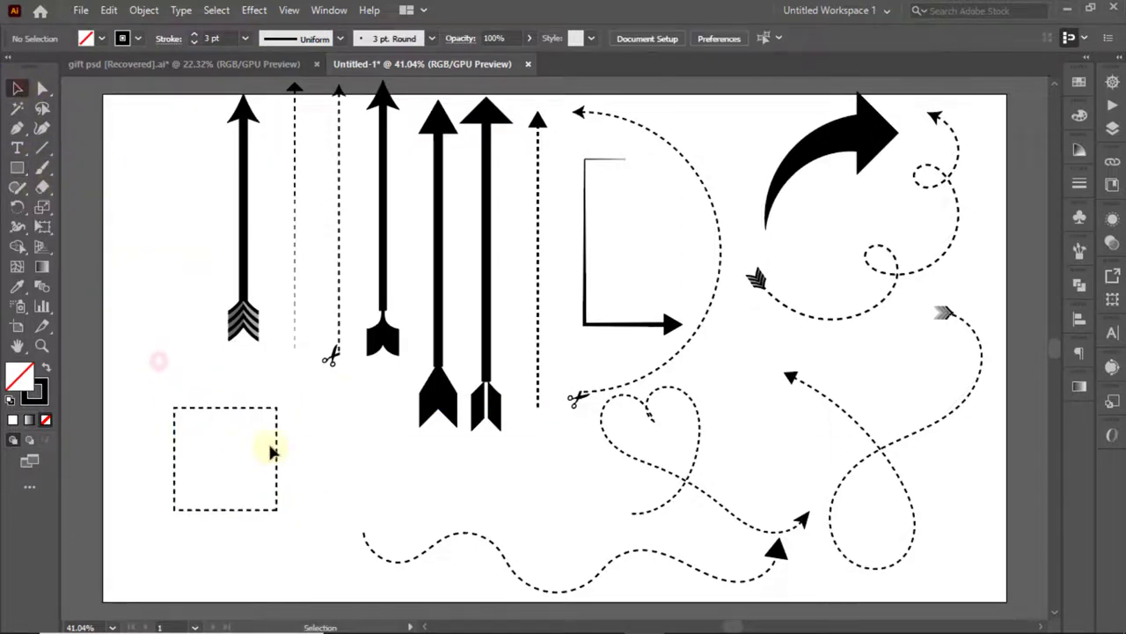
left_click(264, 405)
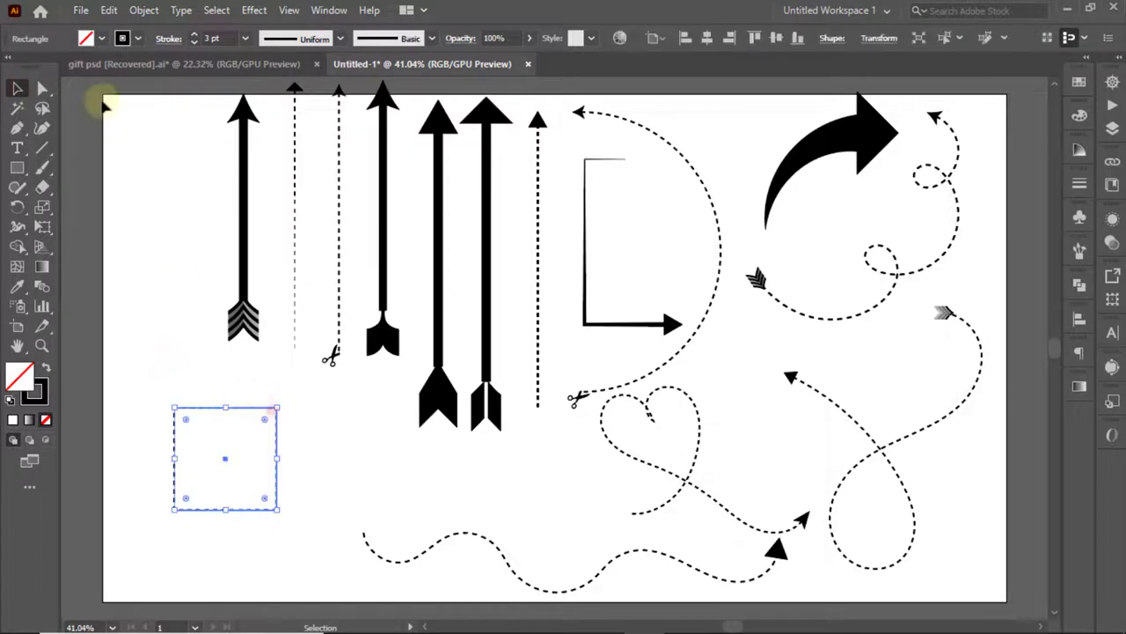
left_click(169, 38)
left_click(161, 431)
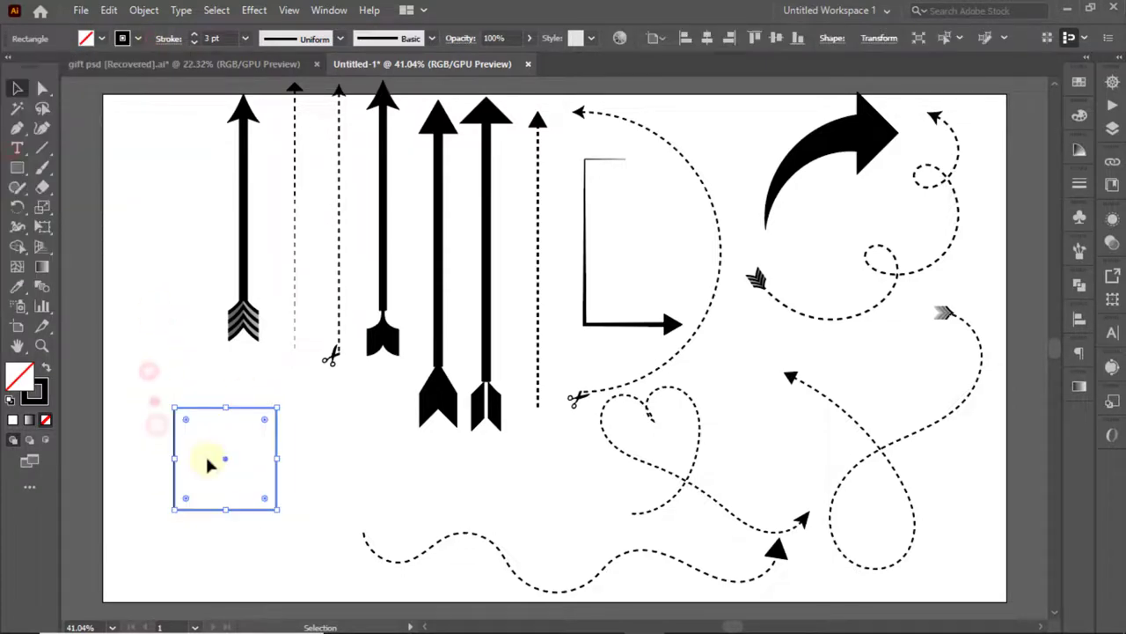
Add anchor points to the square and delete its top-right corner to open the path
left_click(144, 10)
left_click(211, 402)
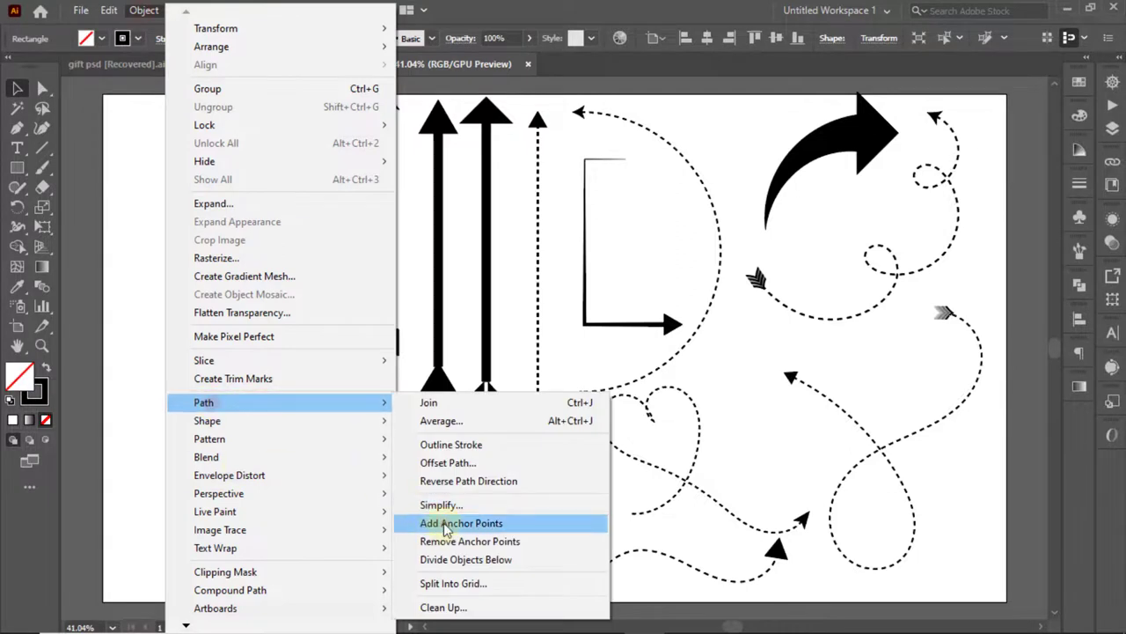
left_click(443, 521)
left_click(41, 88)
left_click(126, 352)
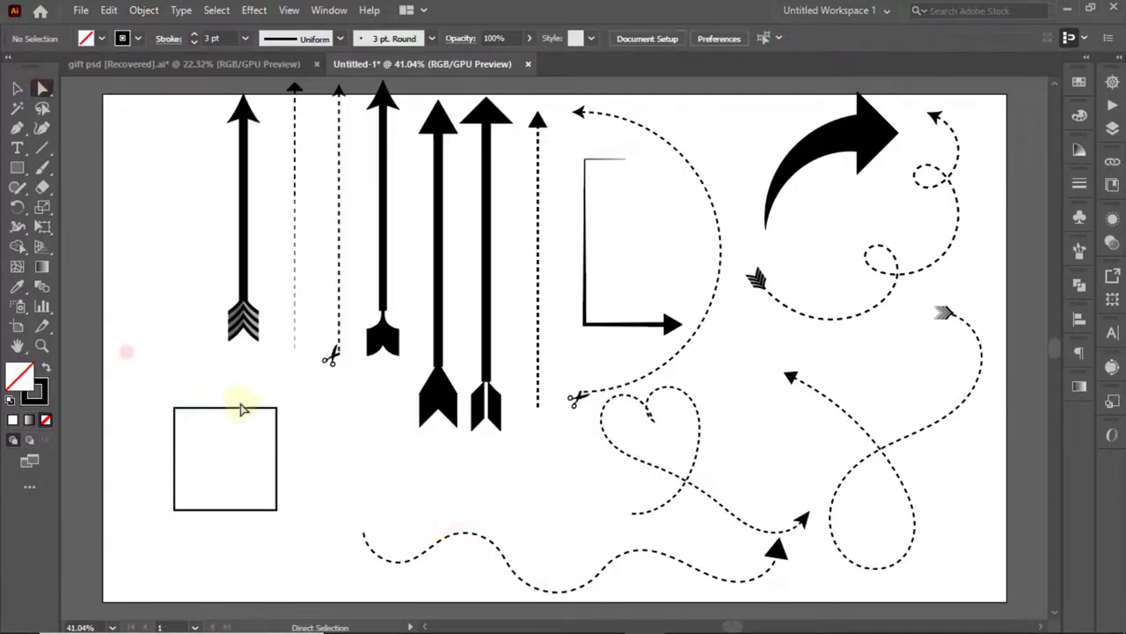
left_click_drag(245, 393, 286, 437)
key("Delete")
key("v")
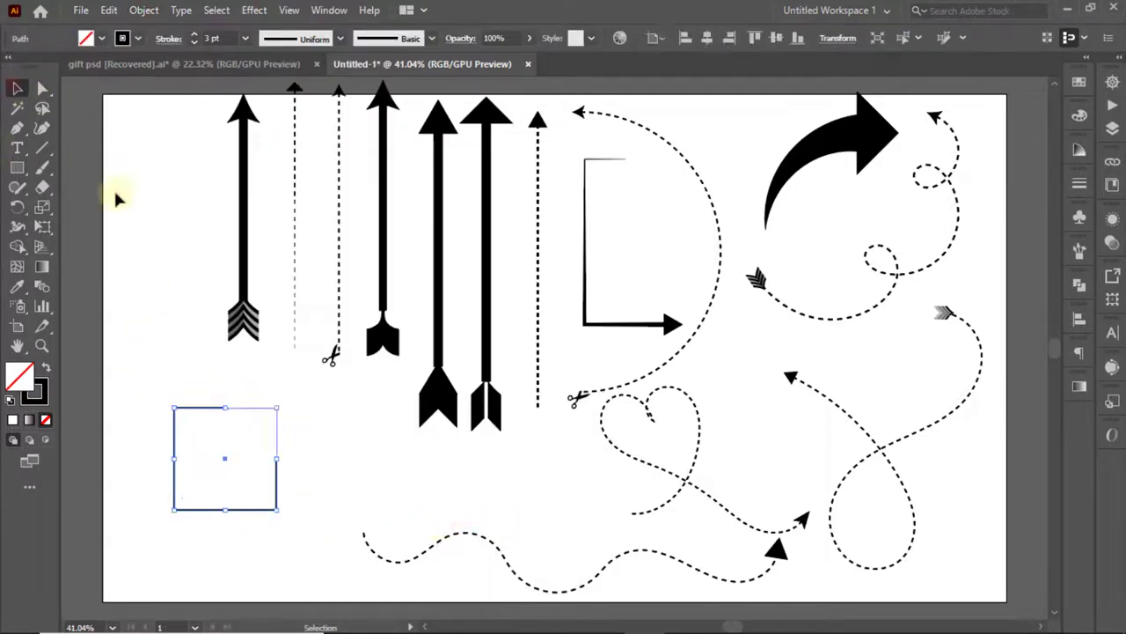
left_click(152, 308)
Make the open path dashed with an arrowhead at its start, tip at the path end
left_click_drag(158, 376, 216, 467)
left_click(162, 40)
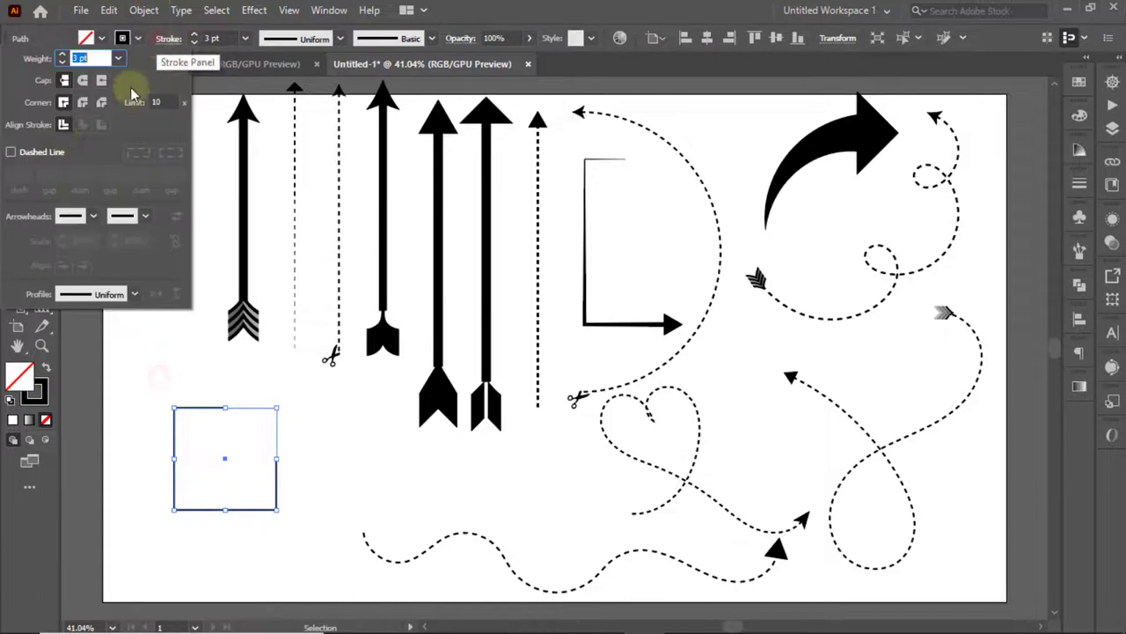
left_click(11, 151)
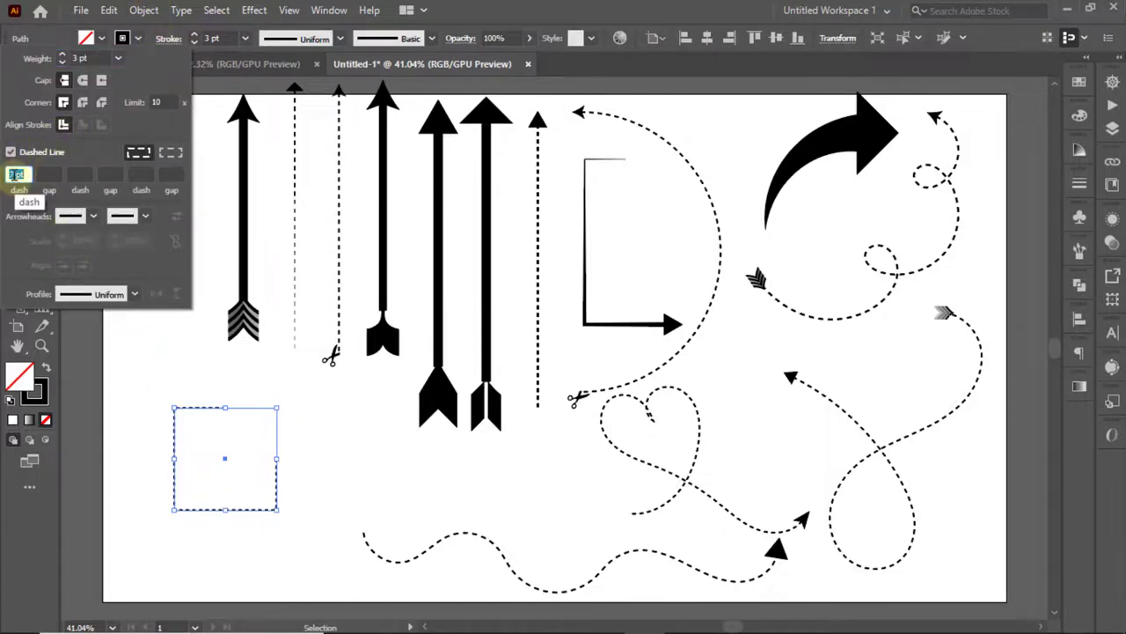
left_click(92, 215)
left_click(39, 275)
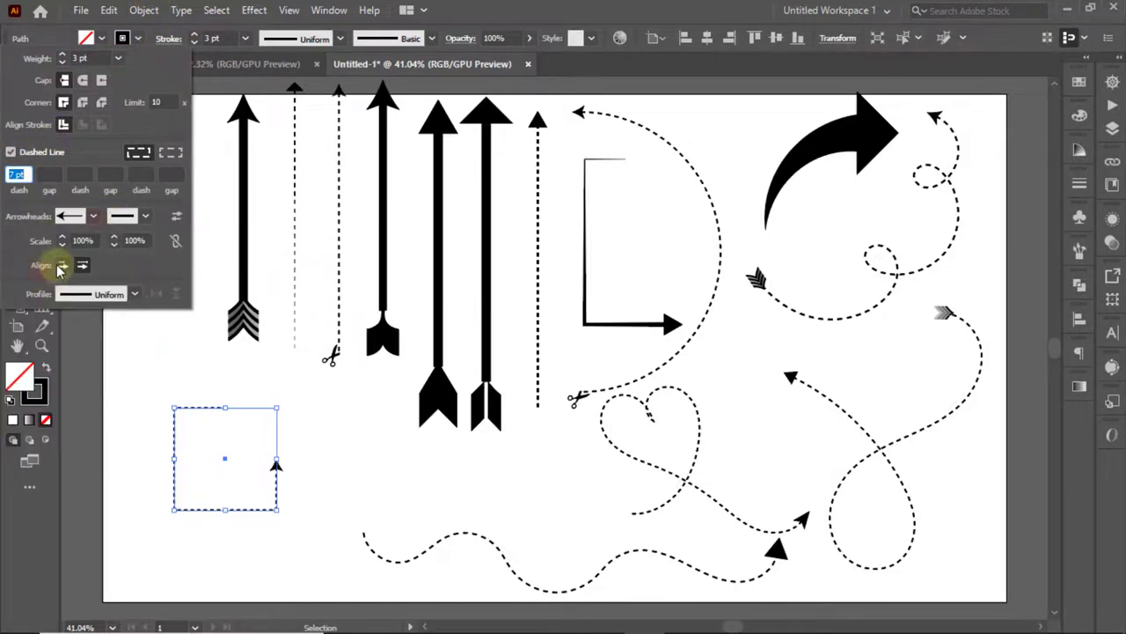
left_click(60, 269)
Move the dashed corner arrow beside the bottom wavy line
left_click(148, 392)
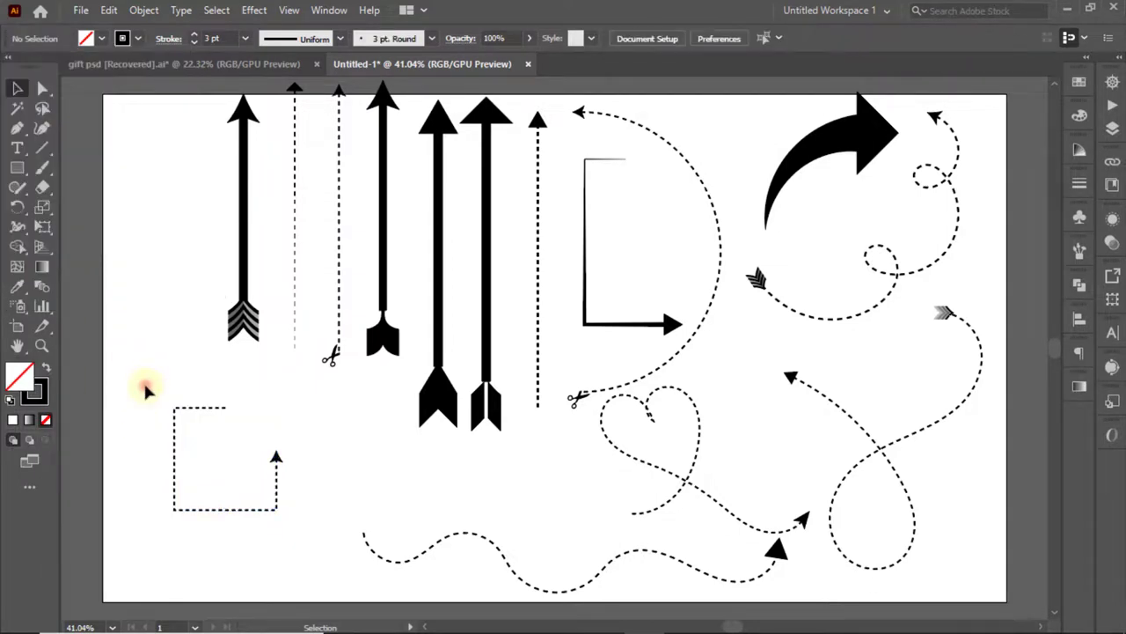
left_click(222, 409)
left_click_drag(276, 505, 584, 537)
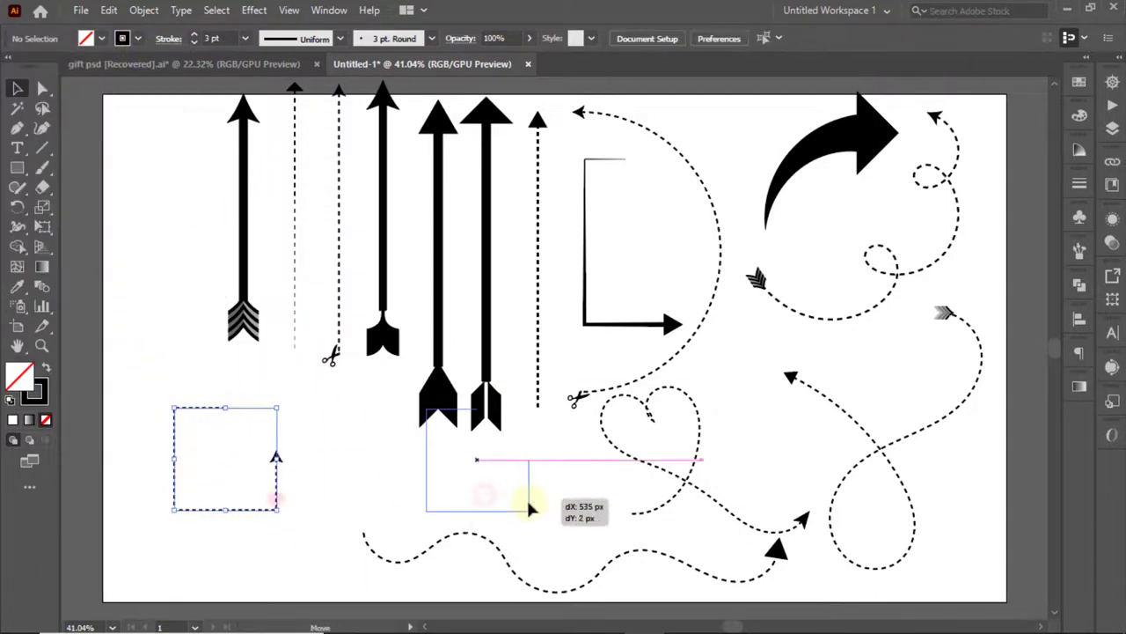
left_click(42, 167)
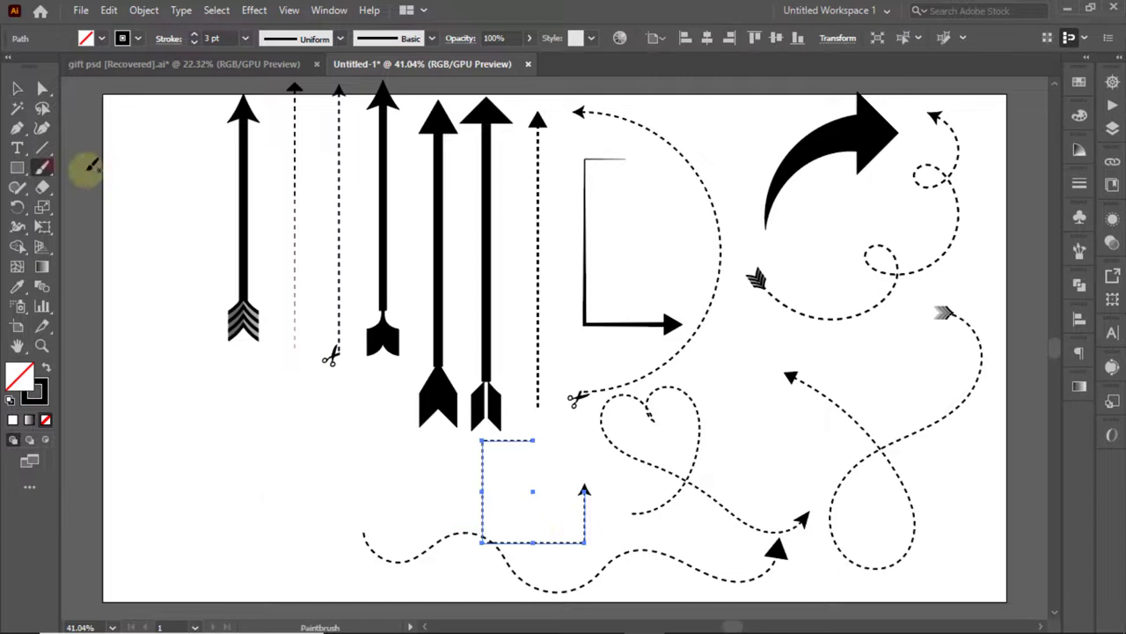
Paint a looping freehand curve and make it a 3 pt dashed arrow with 10 pt dashes
left_click(145, 172)
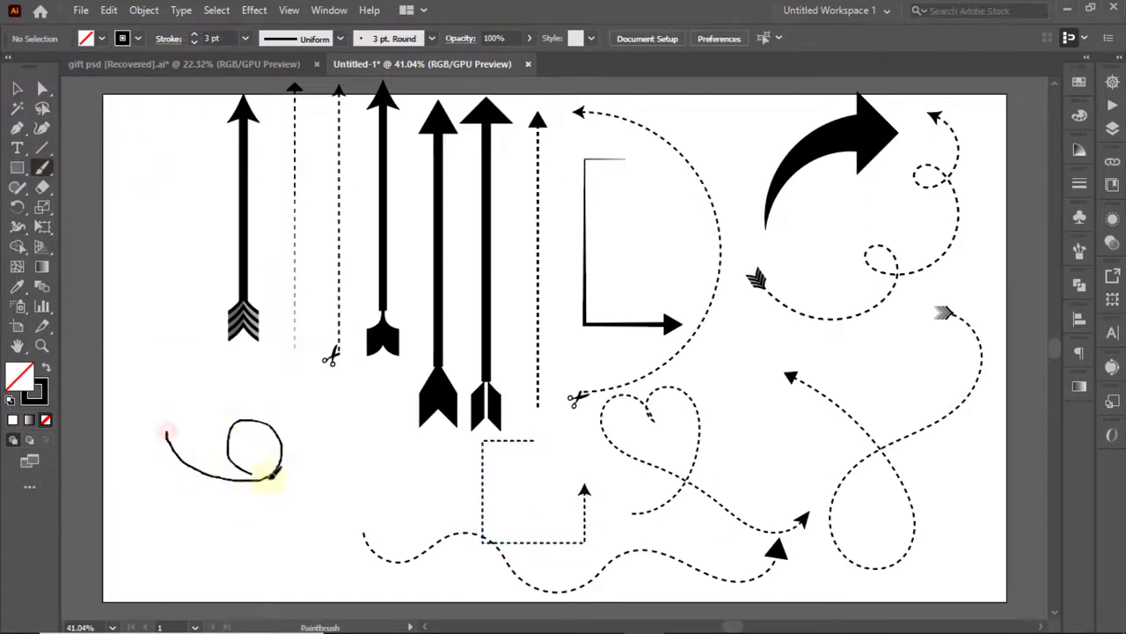
left_click_drag(356, 424, 352, 428)
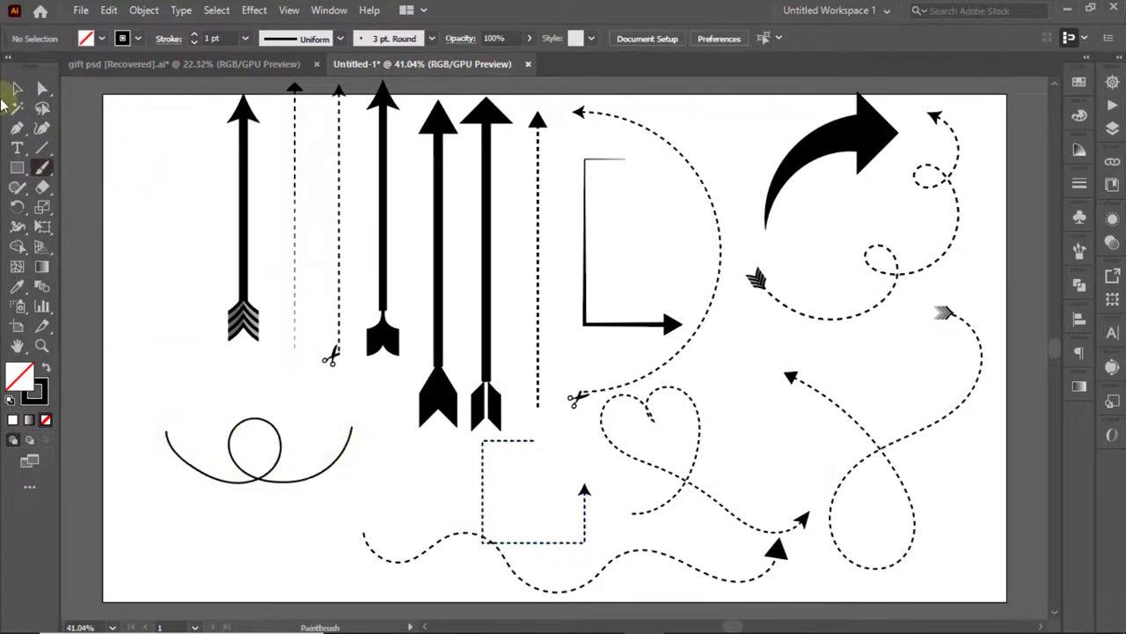
left_click(202, 487)
left_click(1080, 250)
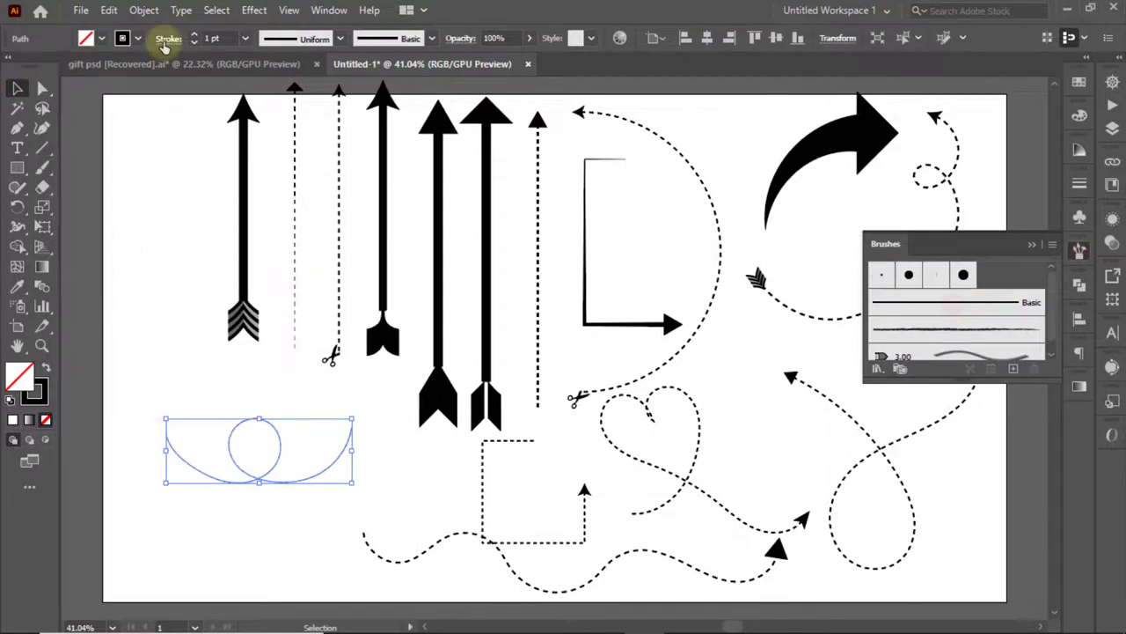
left_click(166, 40)
left_click(62, 55)
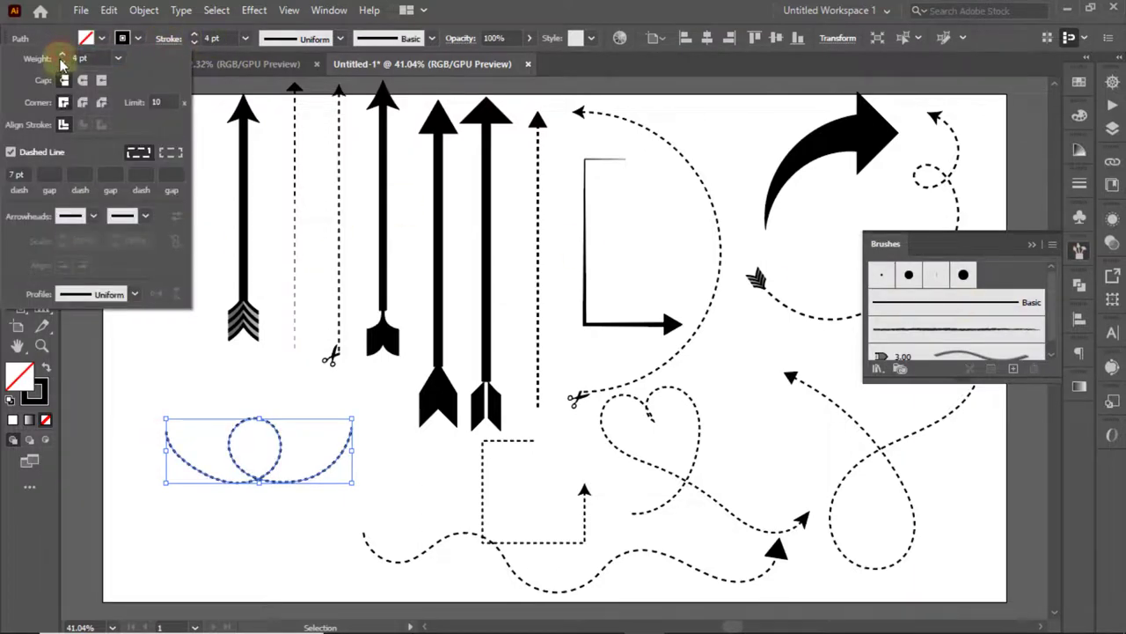
left_click(61, 61)
type("10")
key("Return")
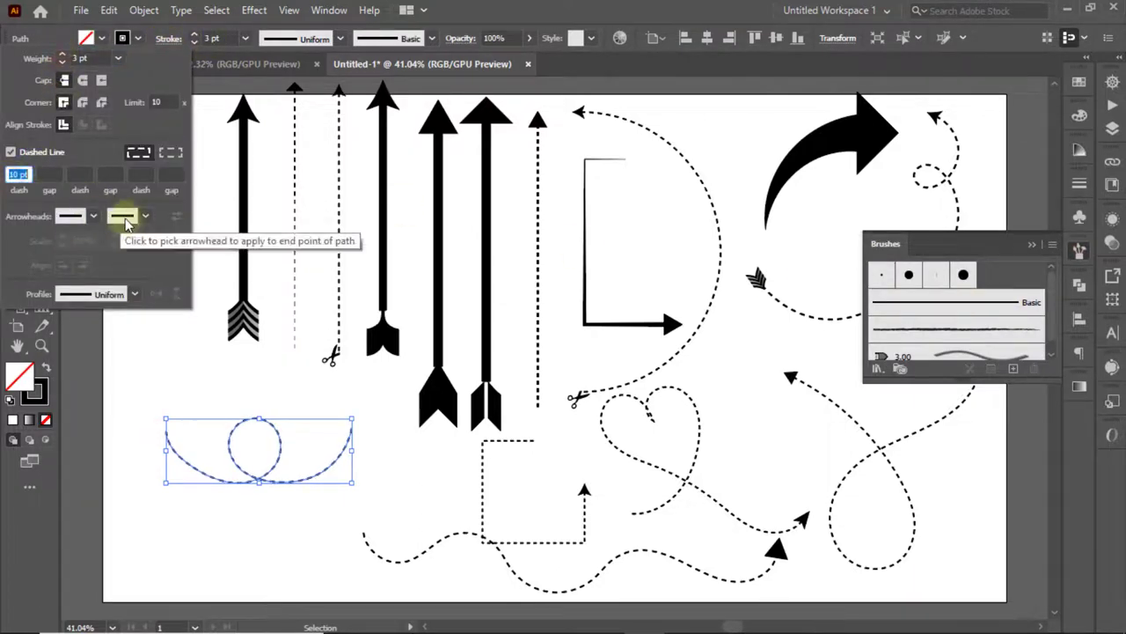
left_click(122, 215)
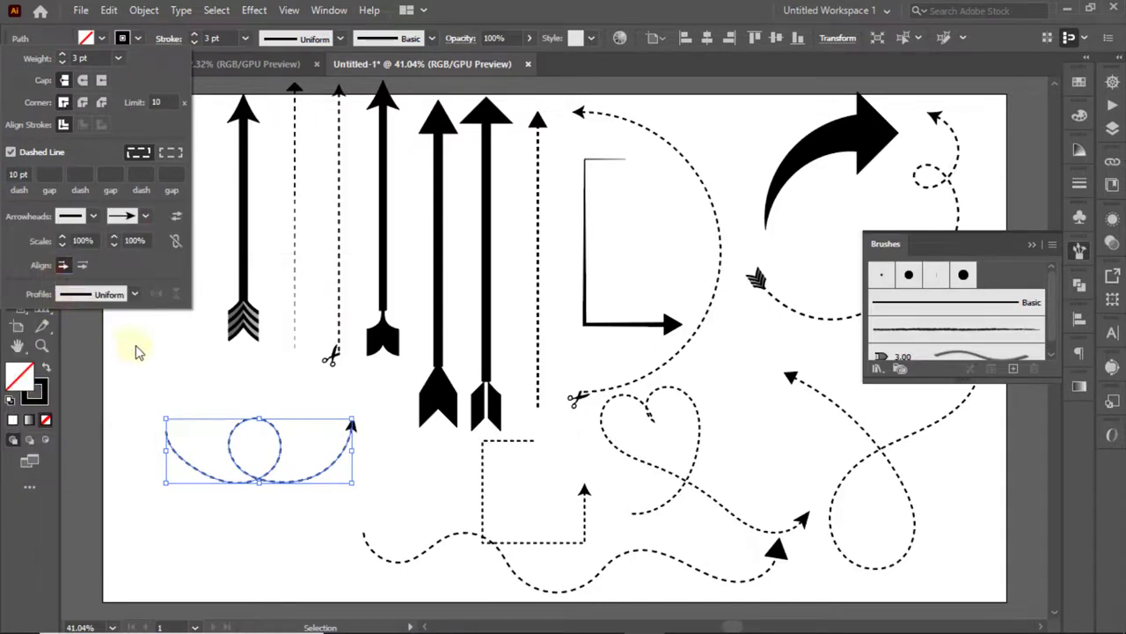
left_click(136, 352)
left_click(1079, 251)
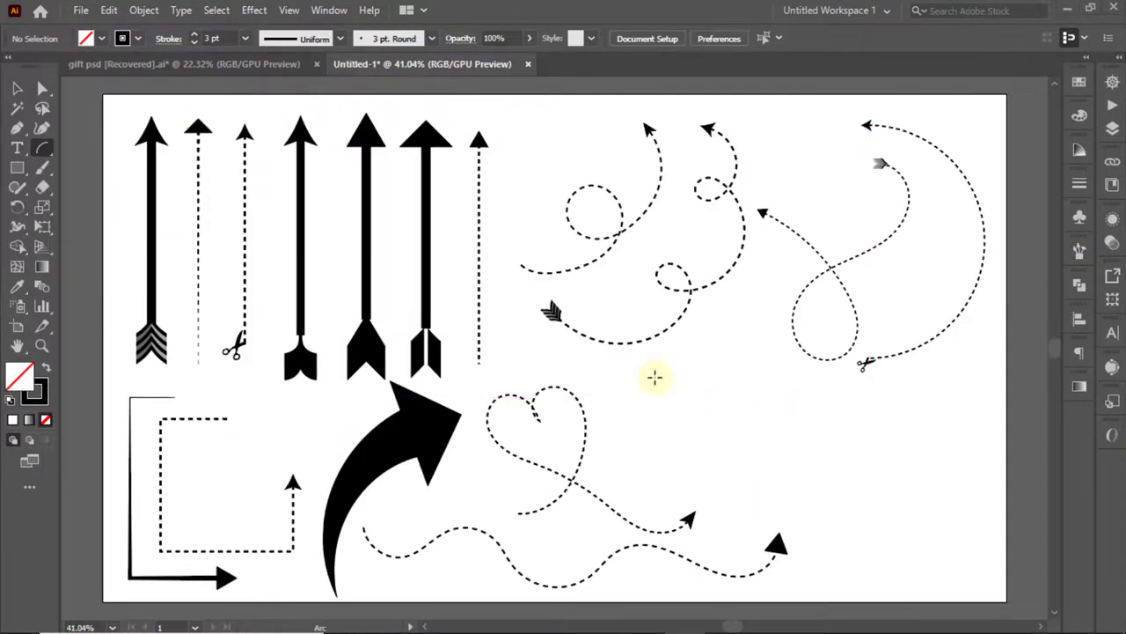
Draw an arc in the lower right and thicken its stroke to 23 pt
mouse_move(689, 374)
left_mouse_down()
mouse_move(882, 497)
mouse_move(832, 363)
mouse_move(870, 453)
left_mouse_up()
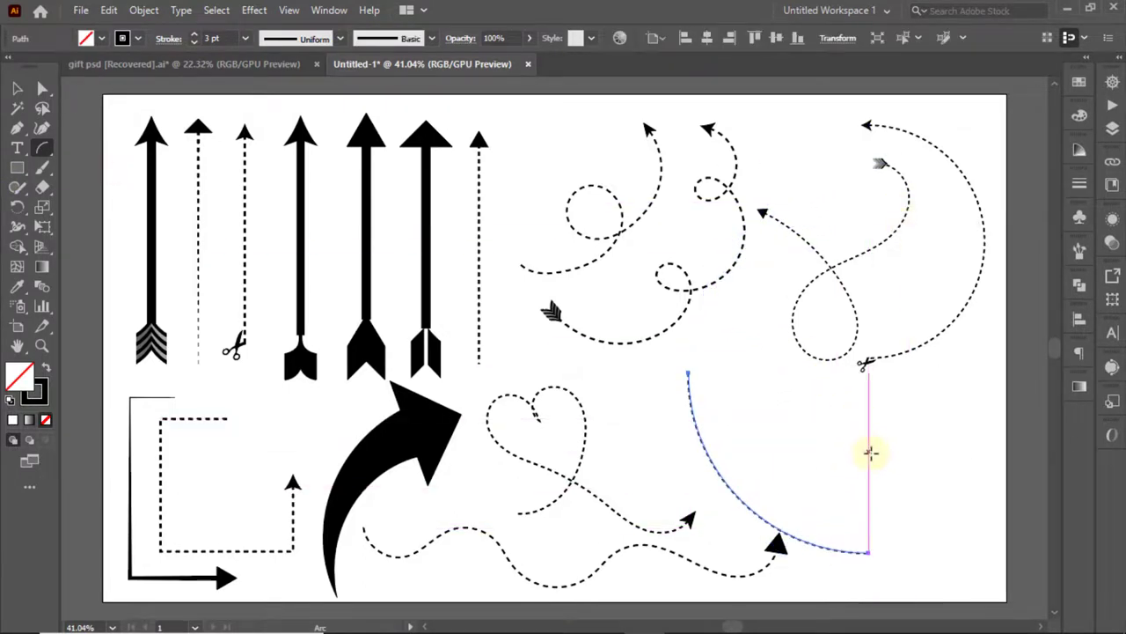
left_click(16, 88)
left_click(168, 38)
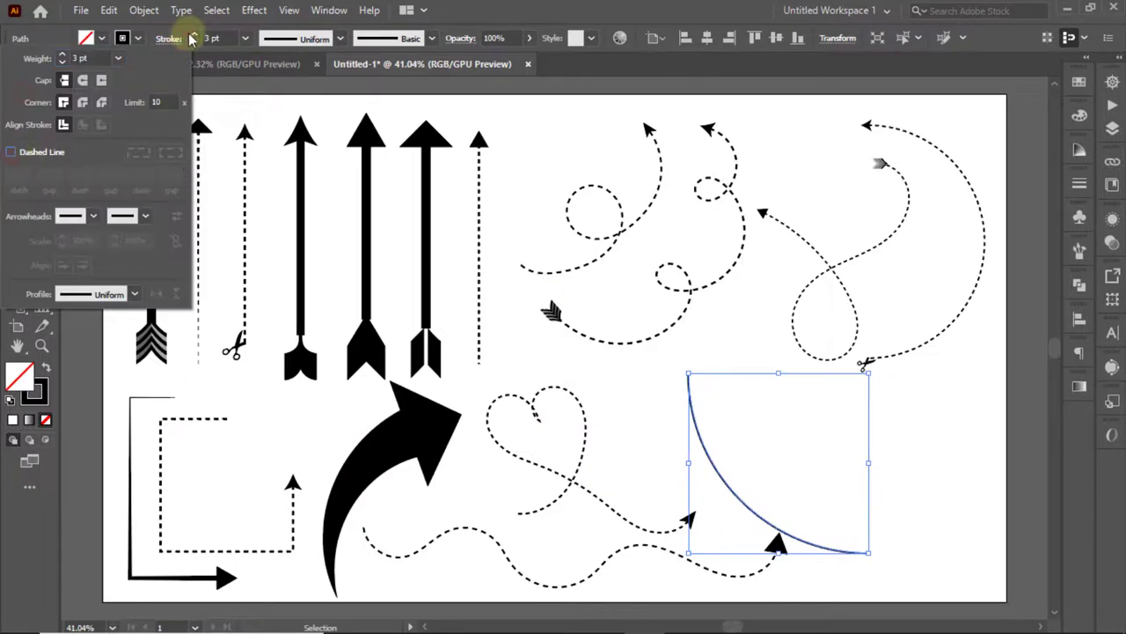
left_click(193, 35)
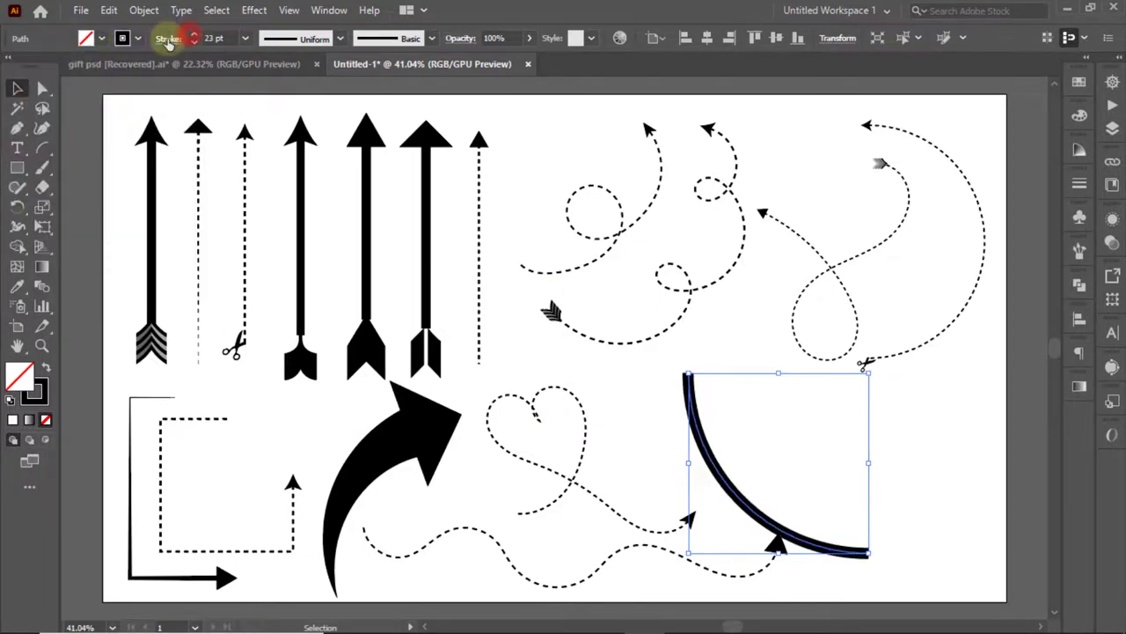
Give the arc a large start arrowhead, a tapered width profile and 42 pt weight
left_click(167, 38)
left_click(92, 216)
left_click(22, 372)
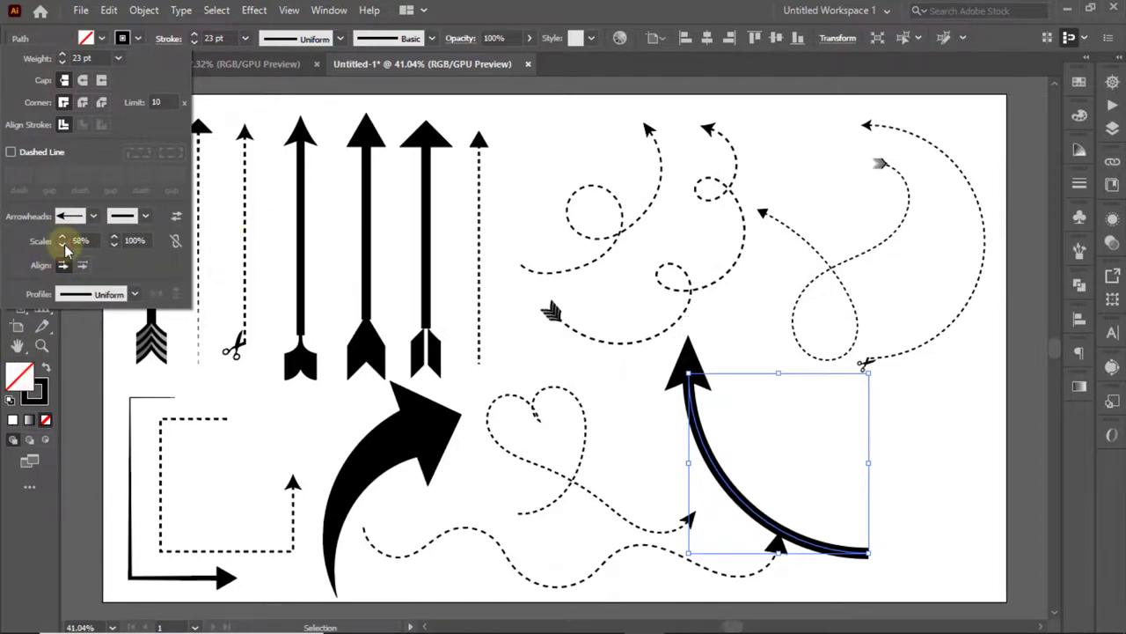
left_click(114, 294)
left_click(70, 425)
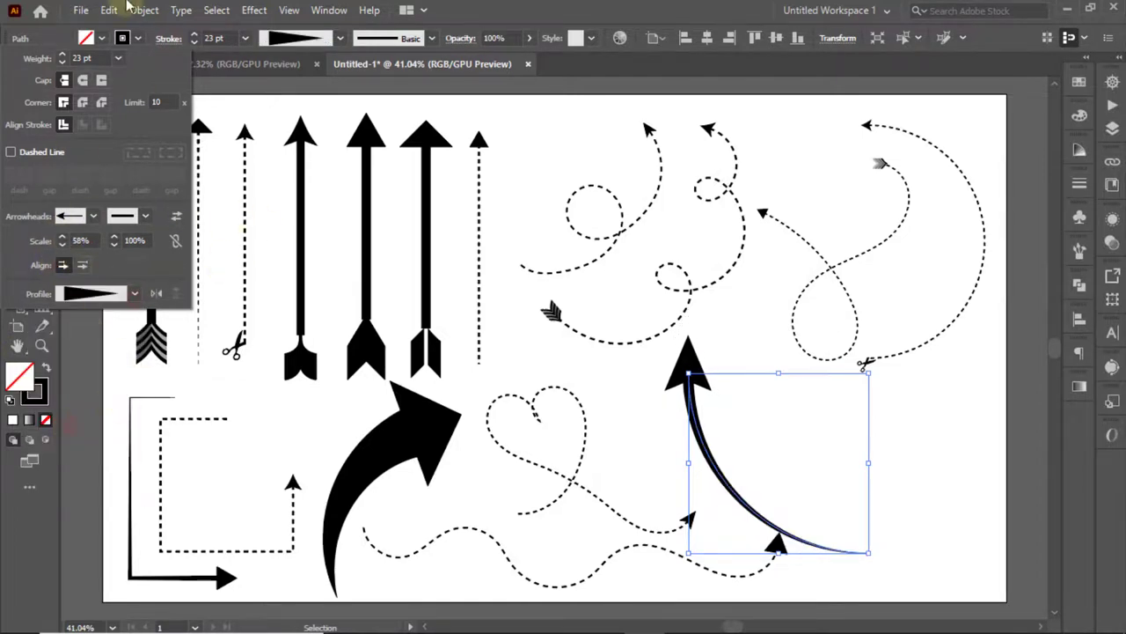
left_click(62, 55)
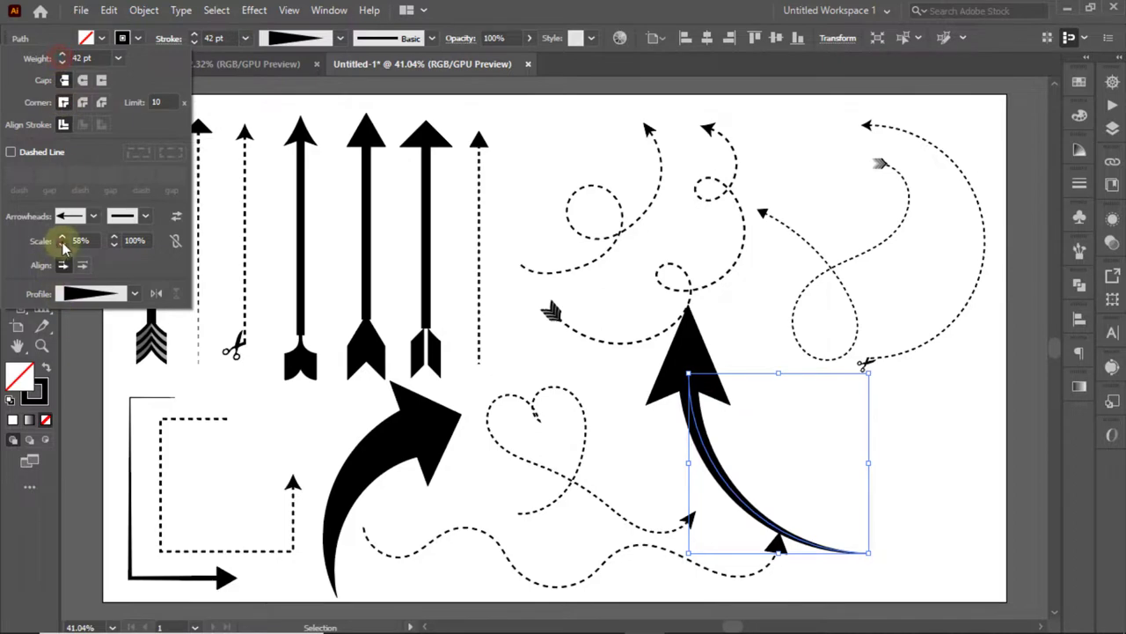
Reflect the curved arrow vertically and move it to the artboard's lower-right corner
left_click(348, 89)
right_click(718, 478)
left_click(939, 433)
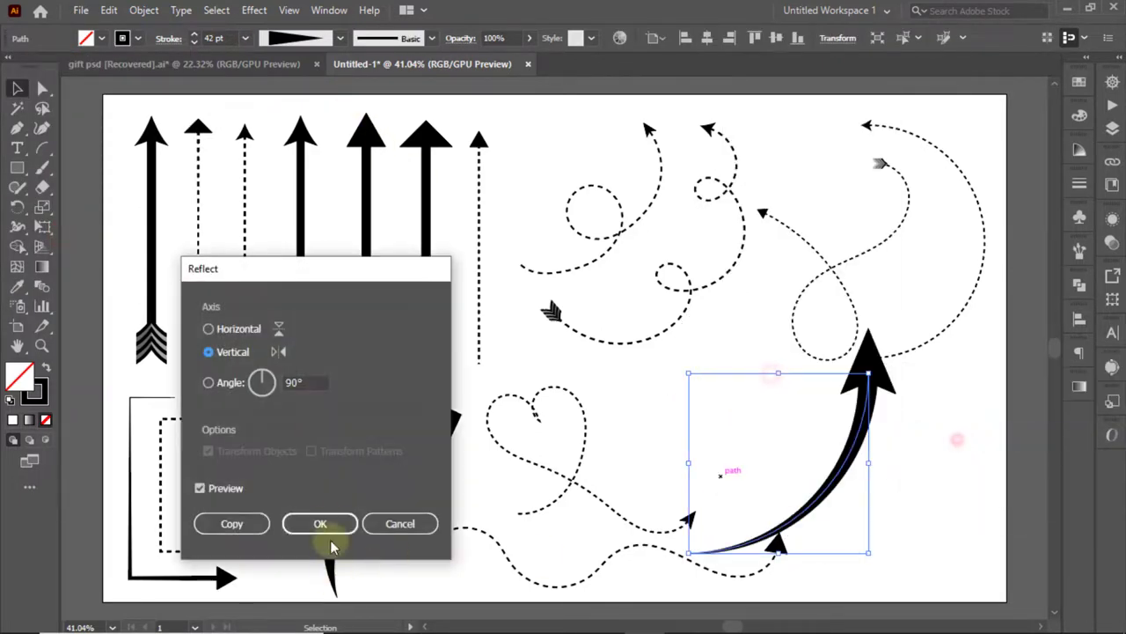
left_click(322, 593)
mouse_move(846, 484)
left_mouse_down()
mouse_move(892, 563)
mouse_move(915, 515)
mouse_move(937, 515)
left_mouse_up()
left_click(727, 437)
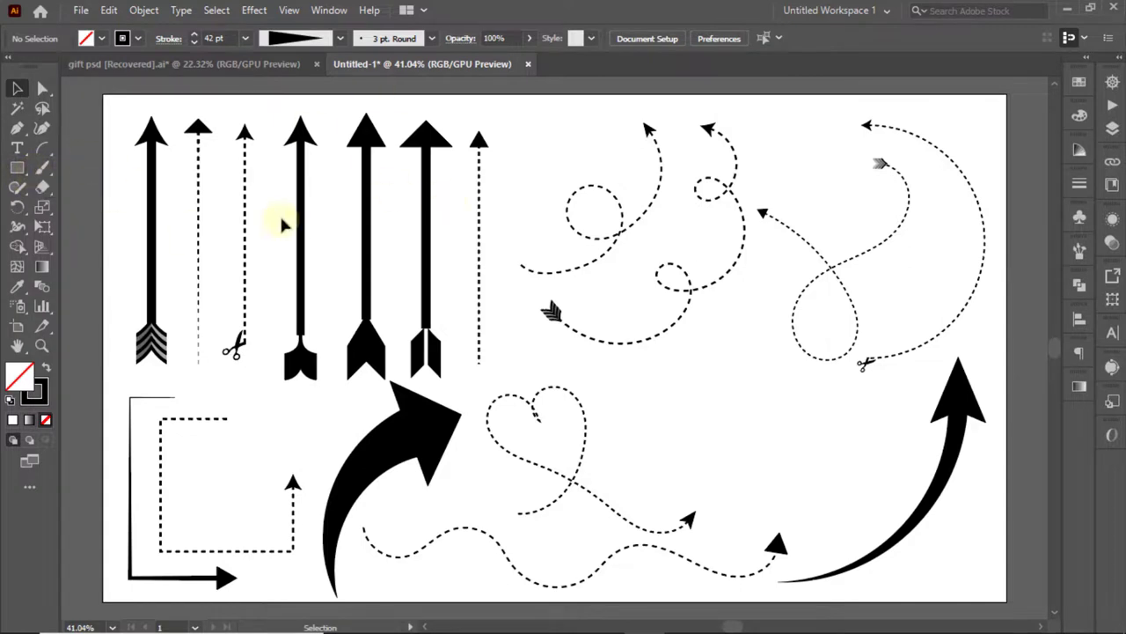
Draw an arc near the lower middle, reflect it, and rotate it to a tilted position
left_click(41, 148)
mouse_move(620, 407)
left_mouse_down()
mouse_move(819, 442)
mouse_move(825, 528)
left_mouse_up()
key("v")
right_click(720, 525)
left_click(938, 477)
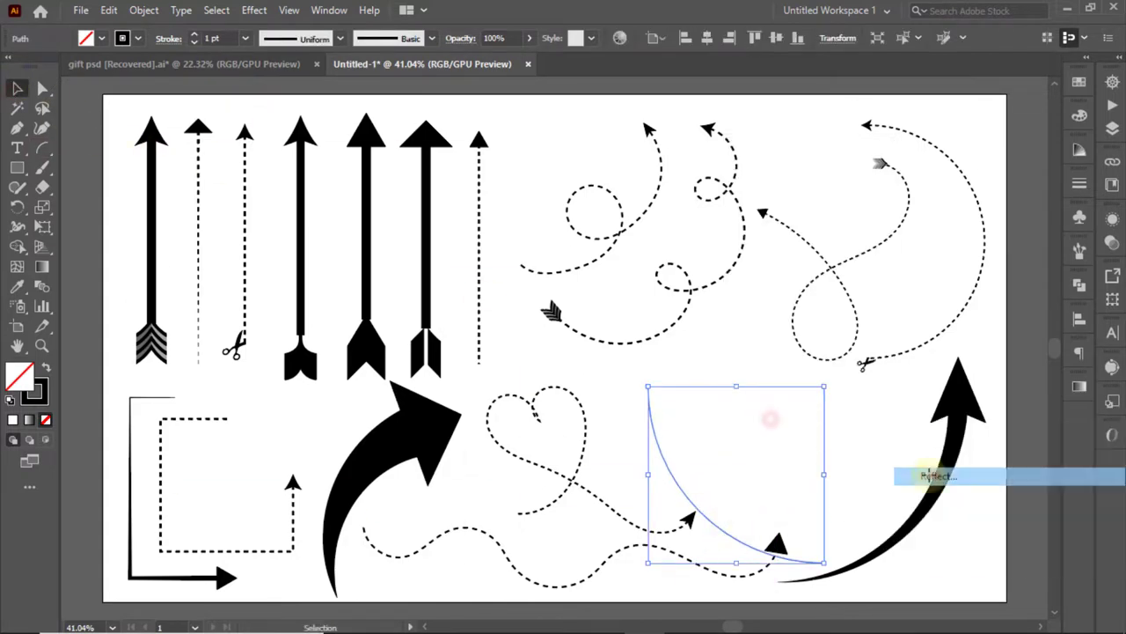
key("Return")
mouse_move(833, 479)
left_mouse_down()
mouse_move(745, 395)
mouse_move(783, 421)
left_mouse_up()
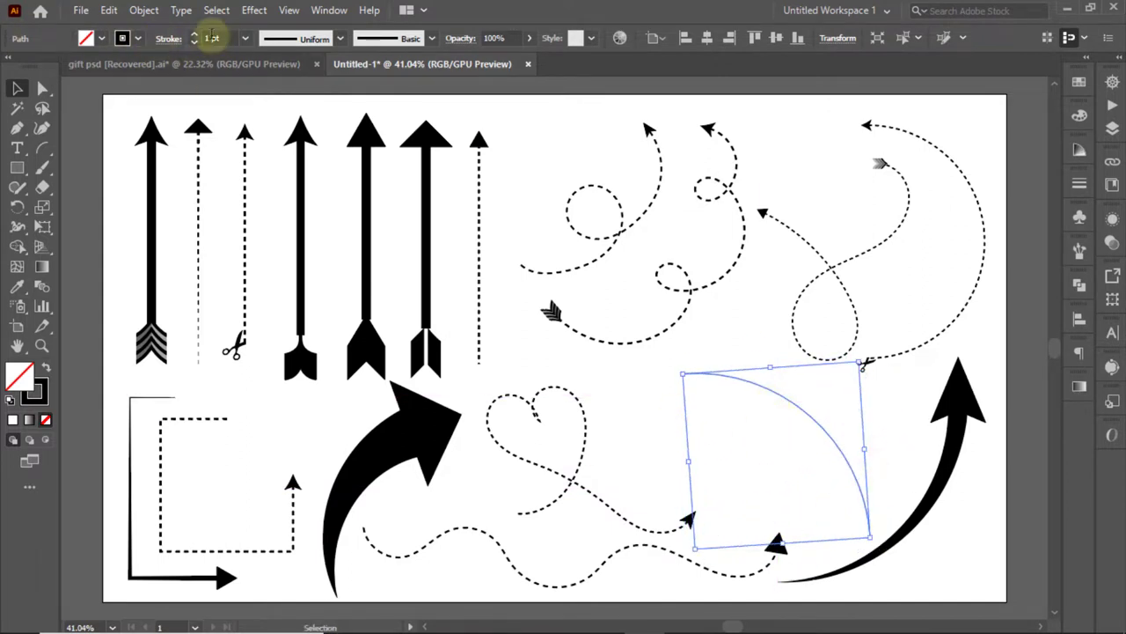
type("6")
Make the arc a 3 pt dashed line with 10 pt dashes and an arrowhead at its start
left_click(168, 38)
left_click(10, 152)
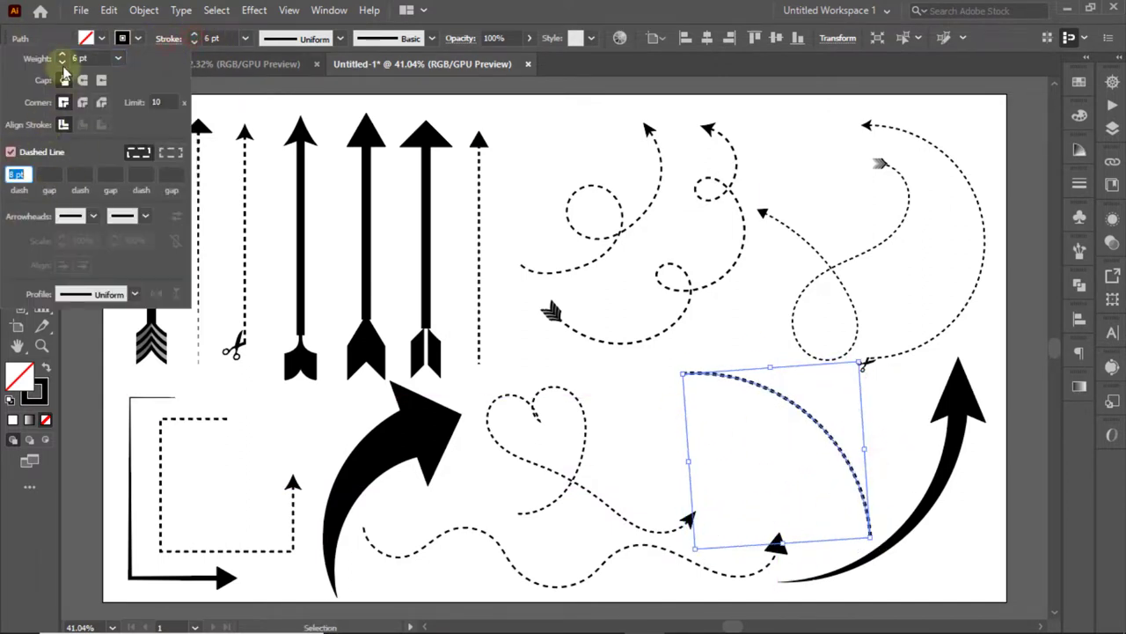
left_click(61, 63)
left_click(17, 173)
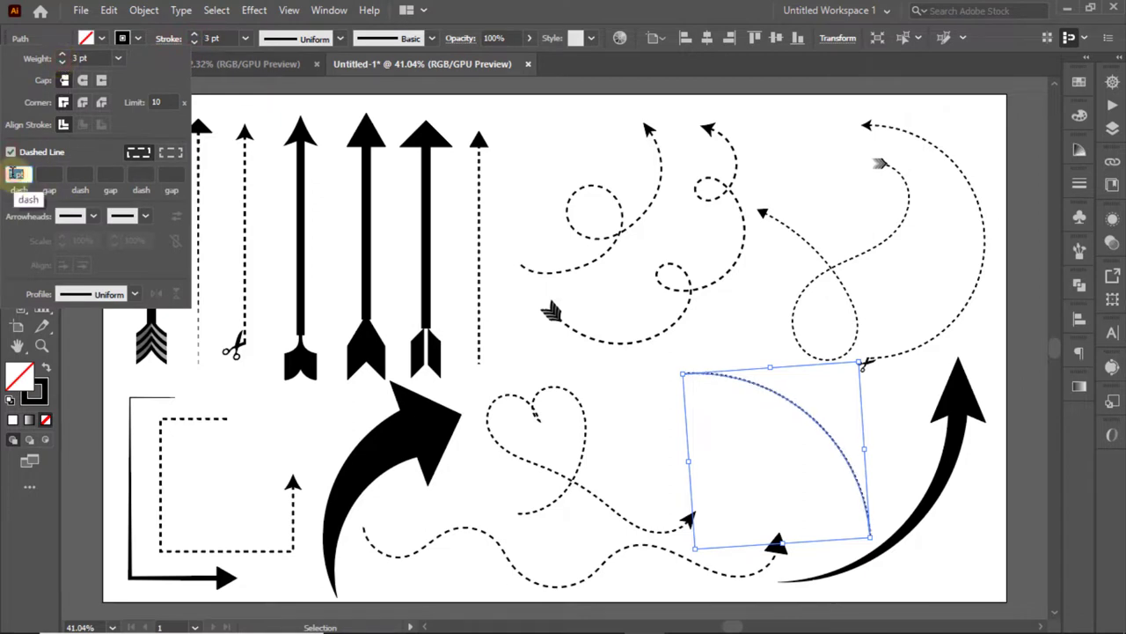
type("10")
left_click(120, 218)
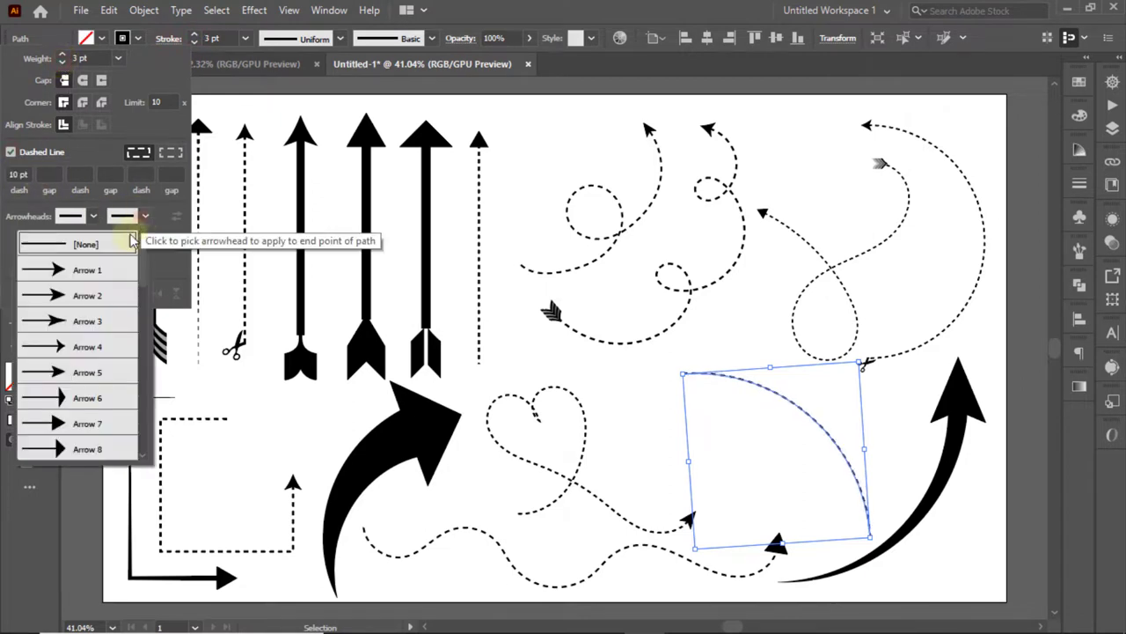
left_click(73, 451)
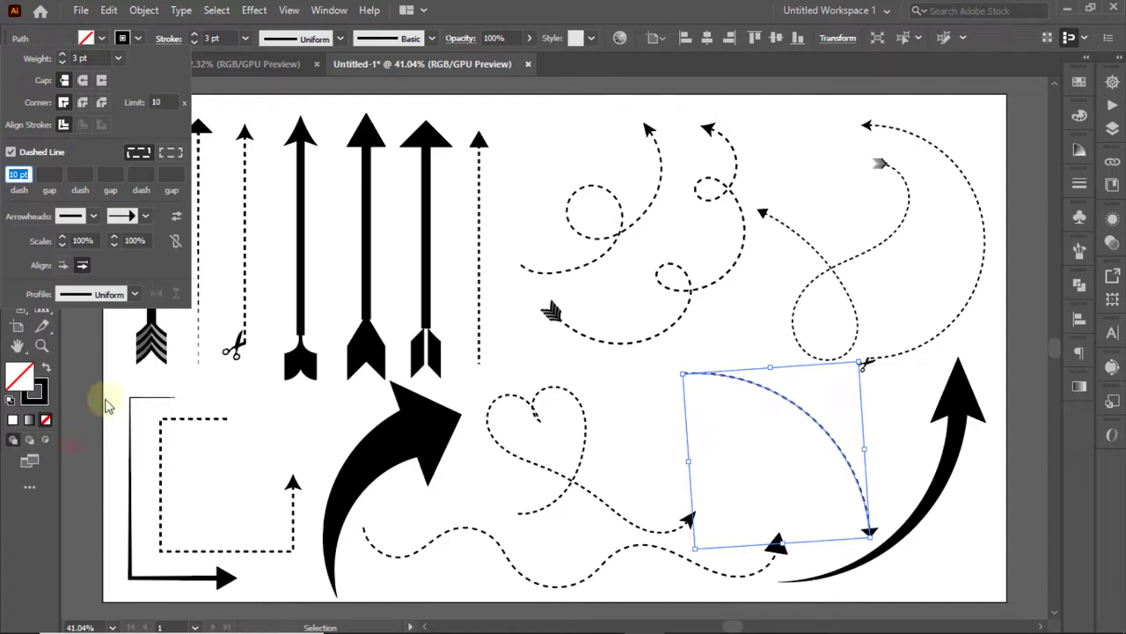
left_click(176, 216)
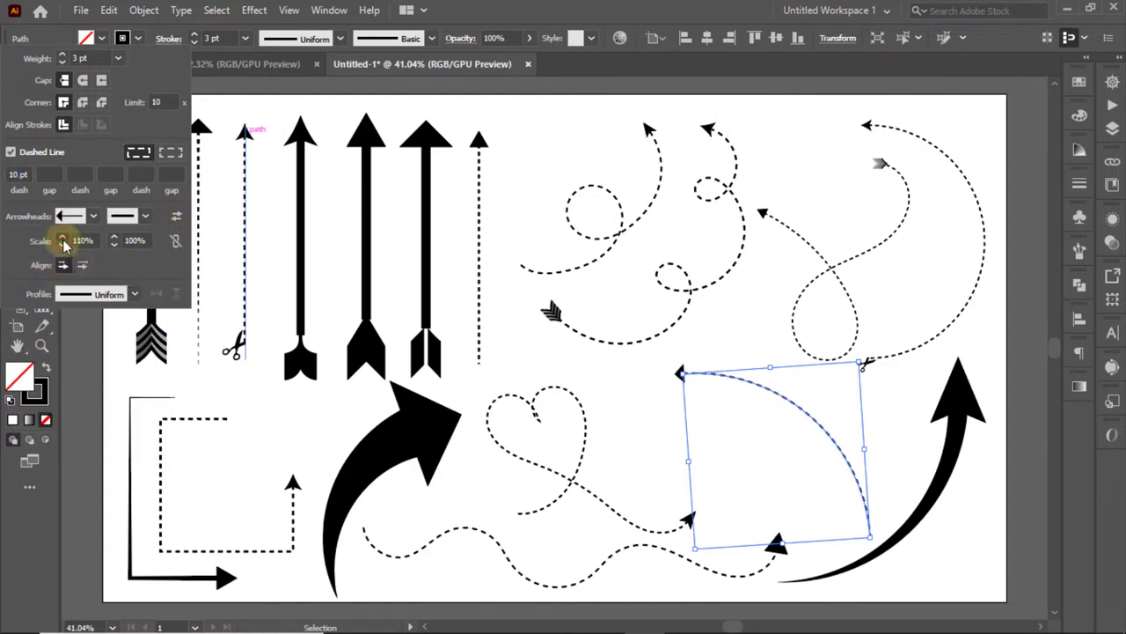
left_click(576, 143)
Nudge the dashed arrow up and to the right, then check its stroke settings
left_click(861, 493)
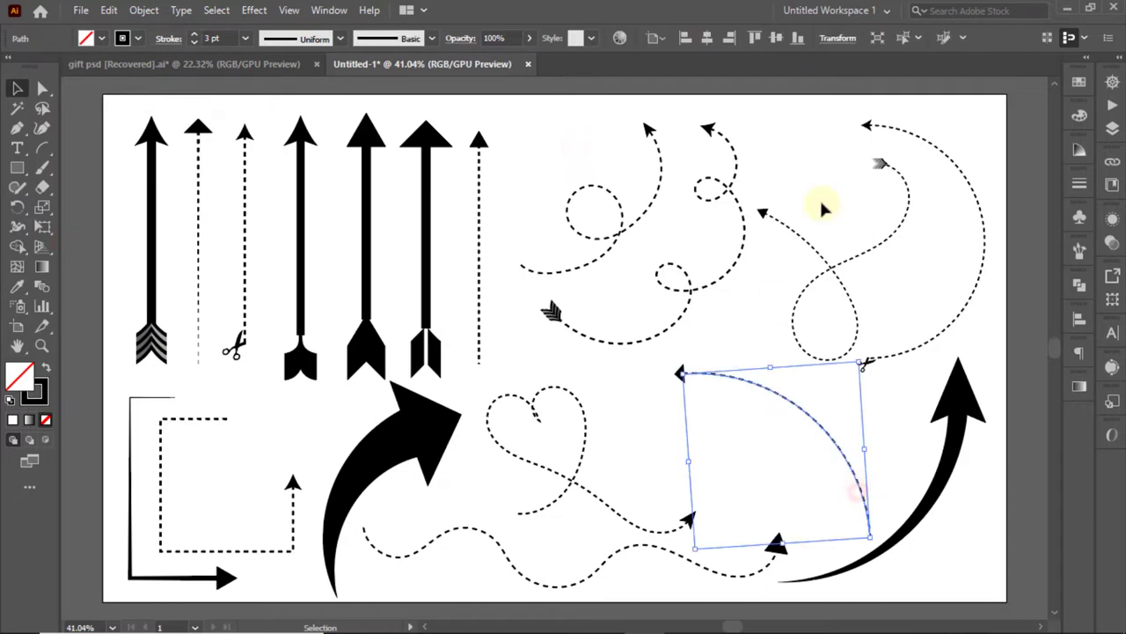
key("Up")
key("Up")
key("Up")
key("Up")
key("Up")
key("Up")
key("Up")
key("Up")
key("Up")
key("Up")
key("Up")
key("Up")
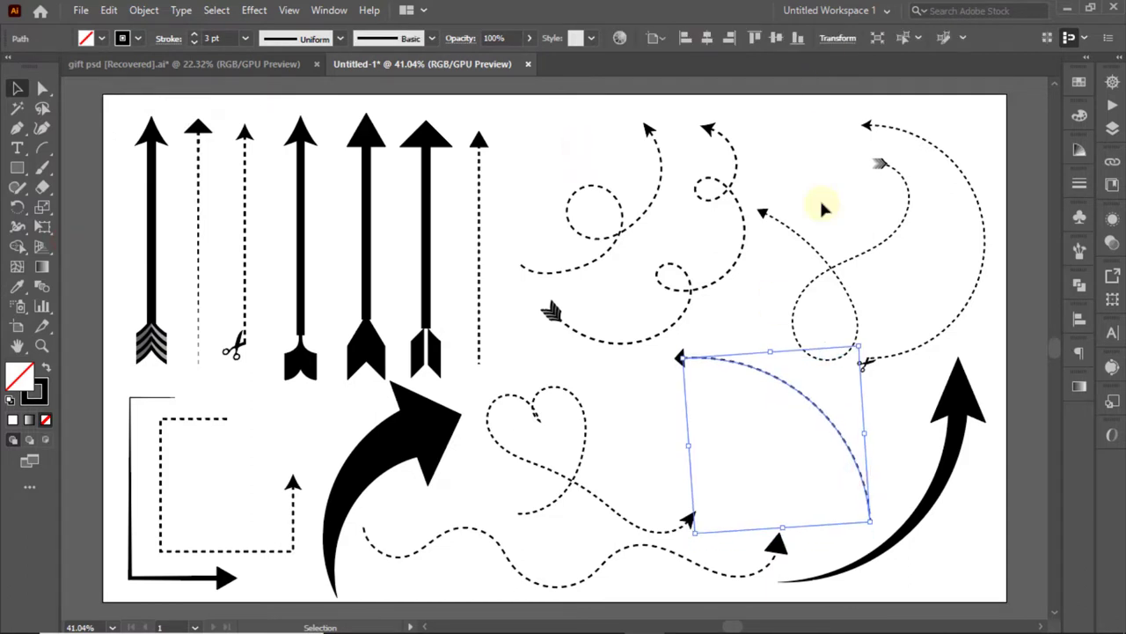
key("shift+Right")
key("shift+Right")
key("shift+Right")
key("shift+Right")
left_click(658, 384)
left_click(696, 360)
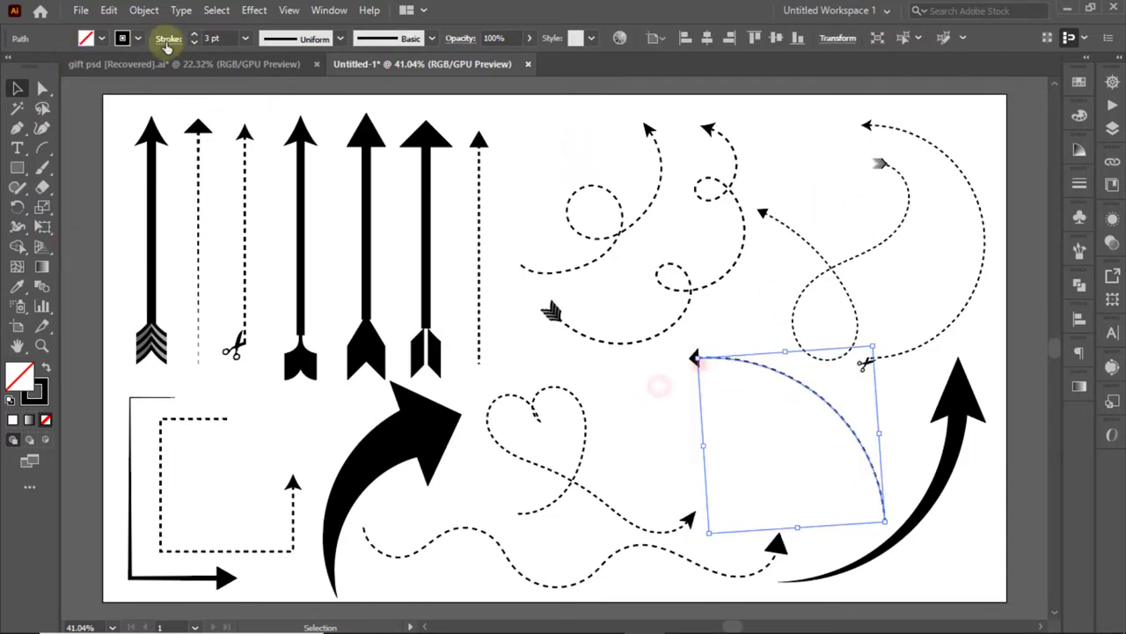
left_click(166, 43)
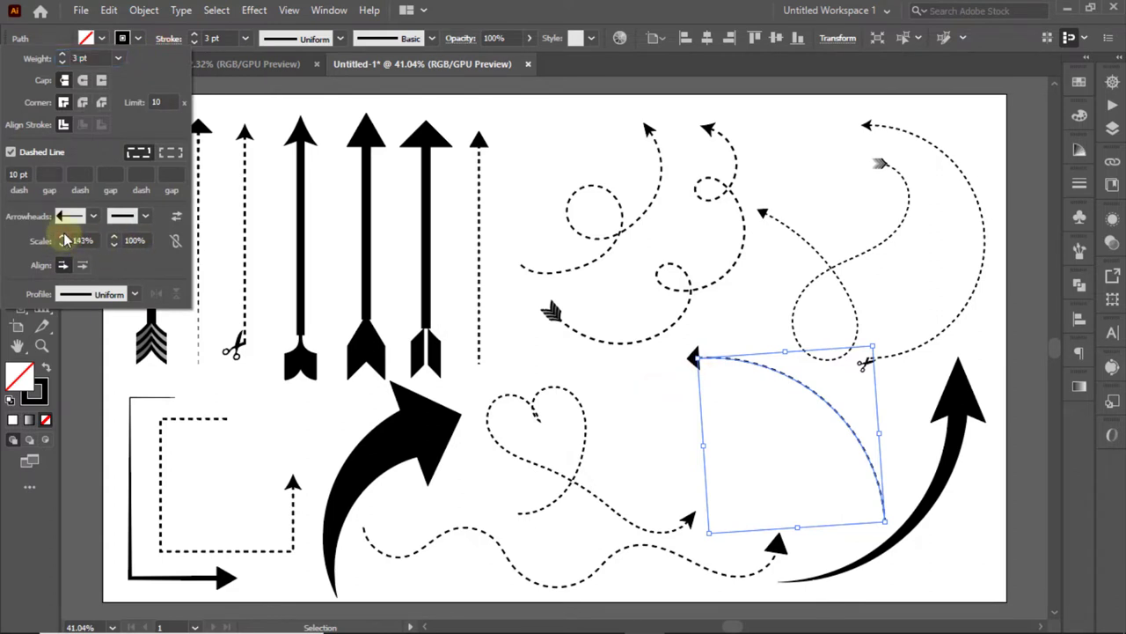
left_click(546, 134)
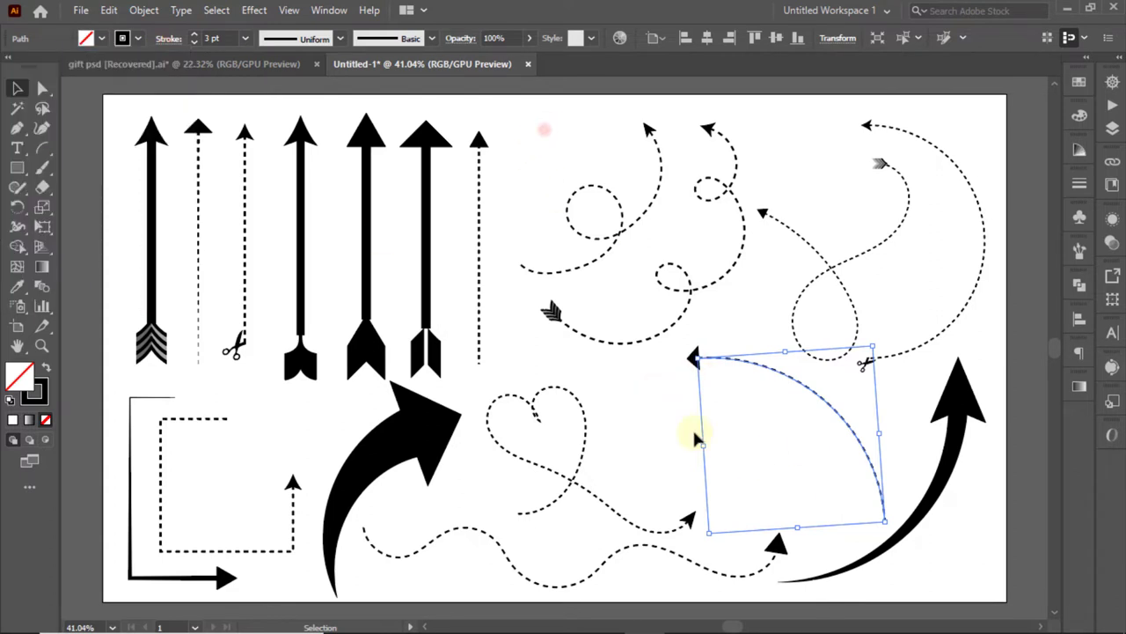
left_click(647, 426)
Draw a looping line with the Paintbrush and apply the Basic brush to it
left_click(42, 167)
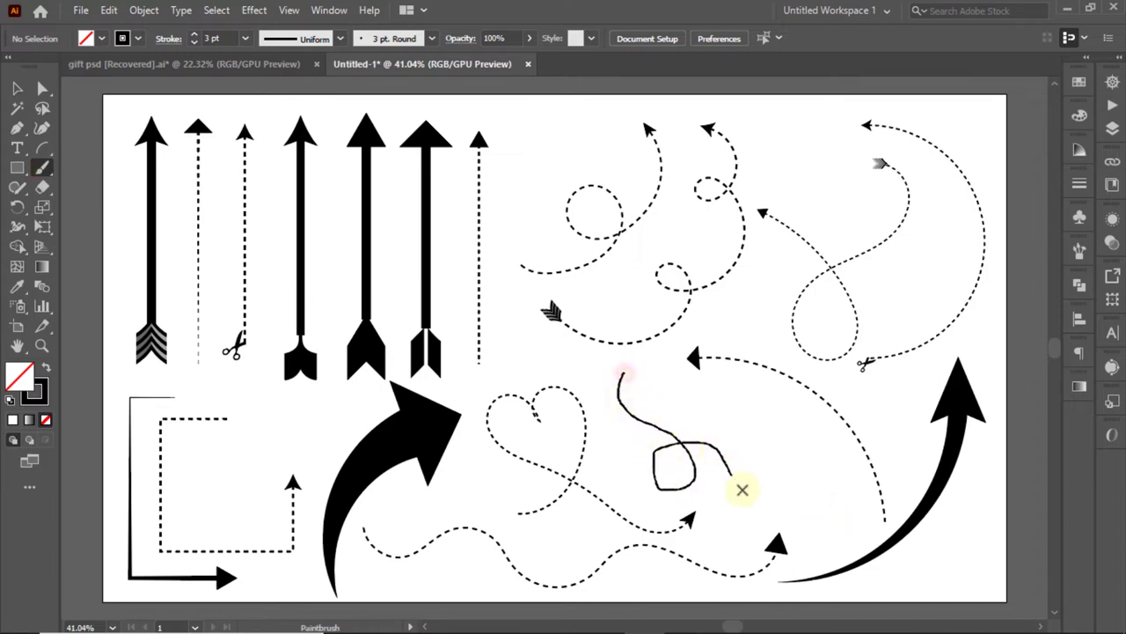
left_click(17, 88)
left_click(692, 419)
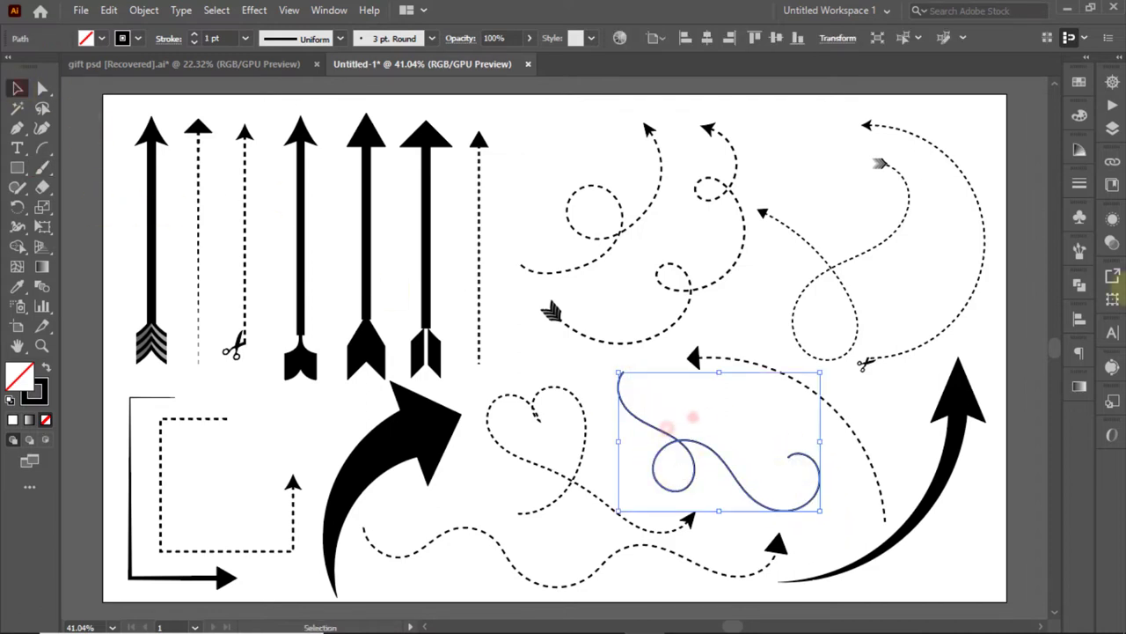
left_click(1080, 250)
left_click(957, 300)
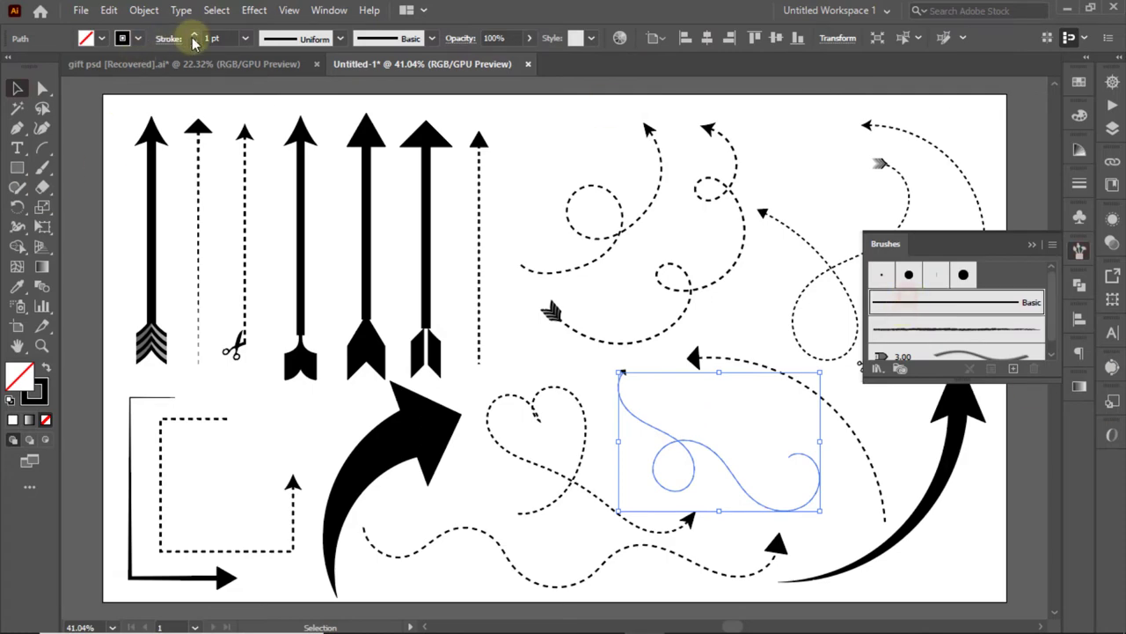
left_click(163, 38)
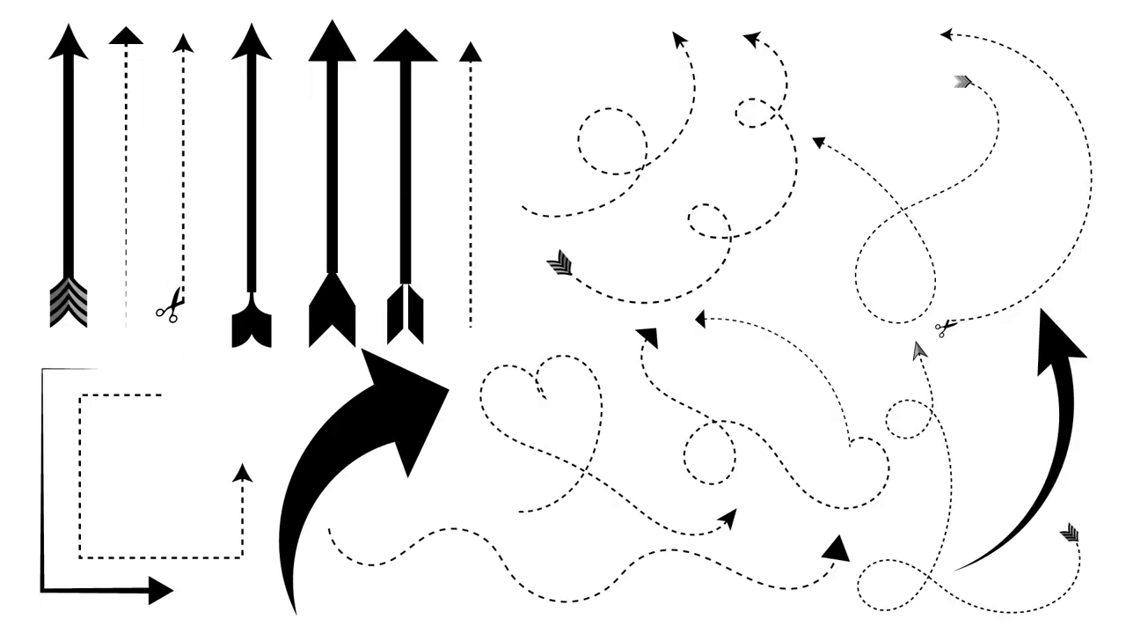